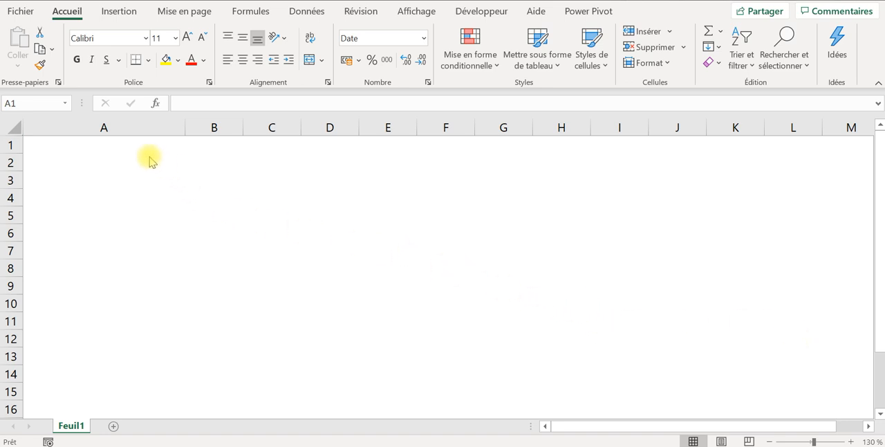
# - Enter the formula =AUJOURDHUI() in cell A1 to return today's date
pyautogui.click(124, 142)
pyautogui.click(124, 142)
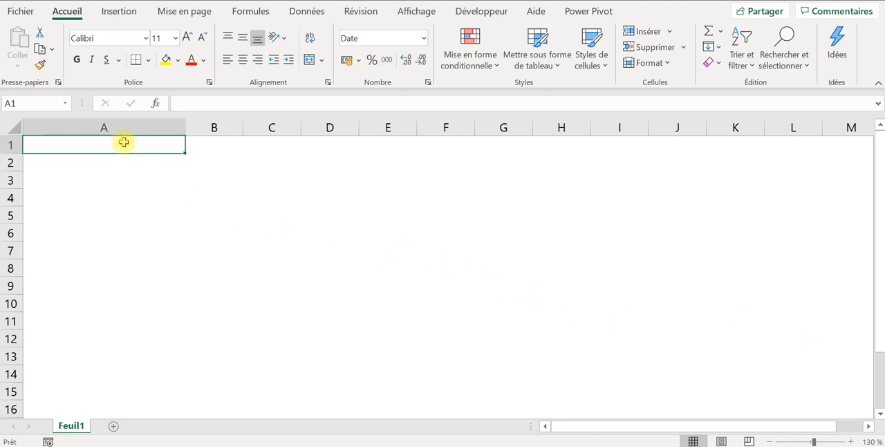
pyautogui.write('=au')
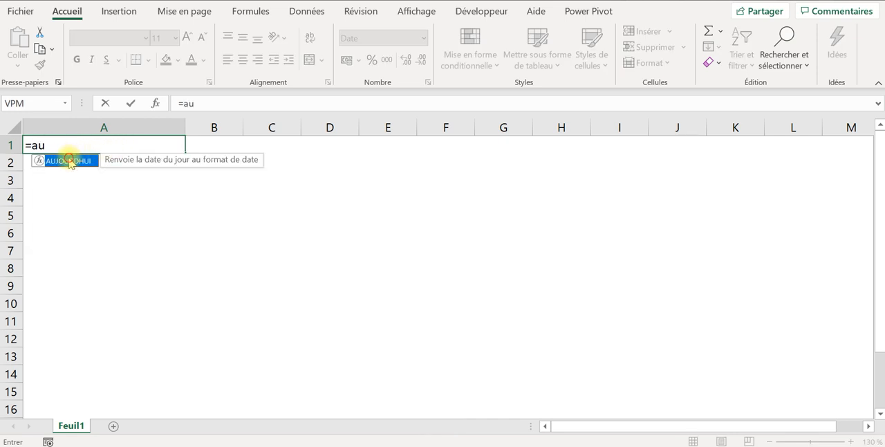
pyautogui.doubleClick(69, 161)
pyautogui.write(')')
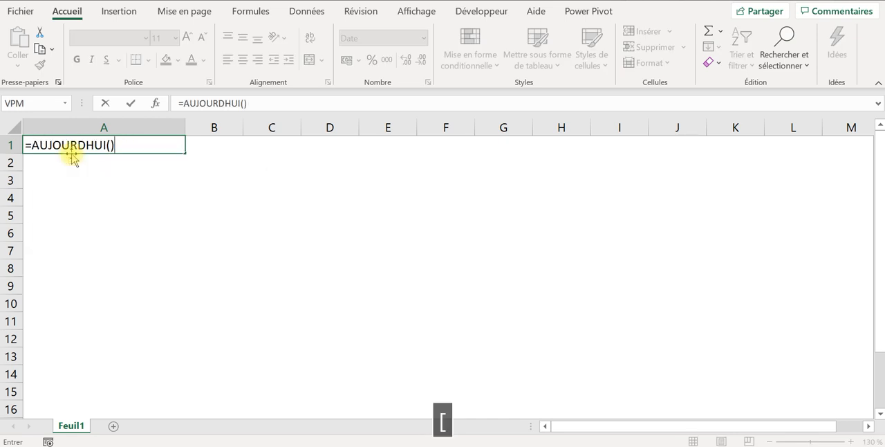
pyautogui.press('Return')
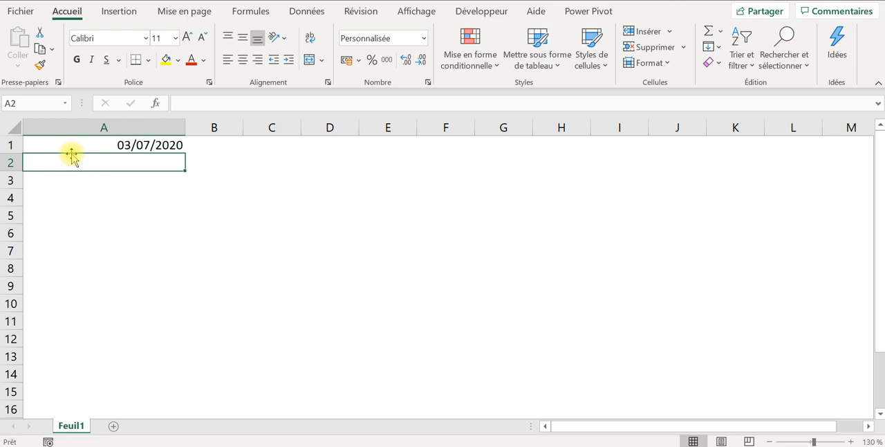
pyautogui.click(111, 144)
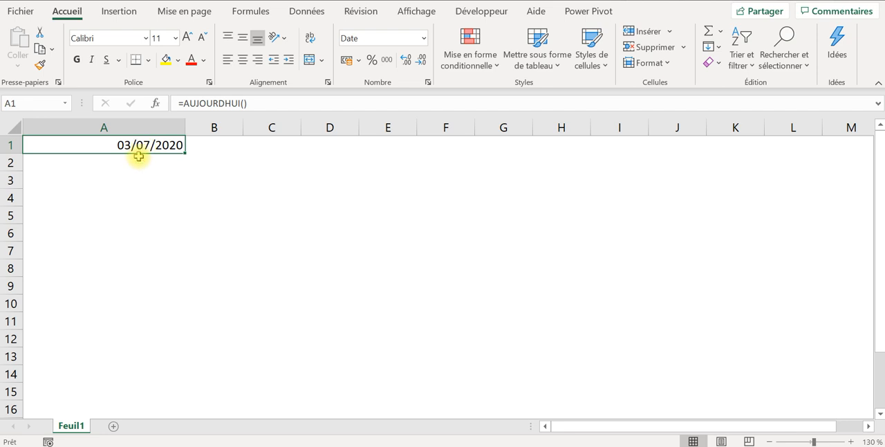
# - Try adding one day to the date in cell A1 with =AUJOURDHUI()+1, and undo the change
pyautogui.click(122, 179)
pyautogui.click(125, 142)
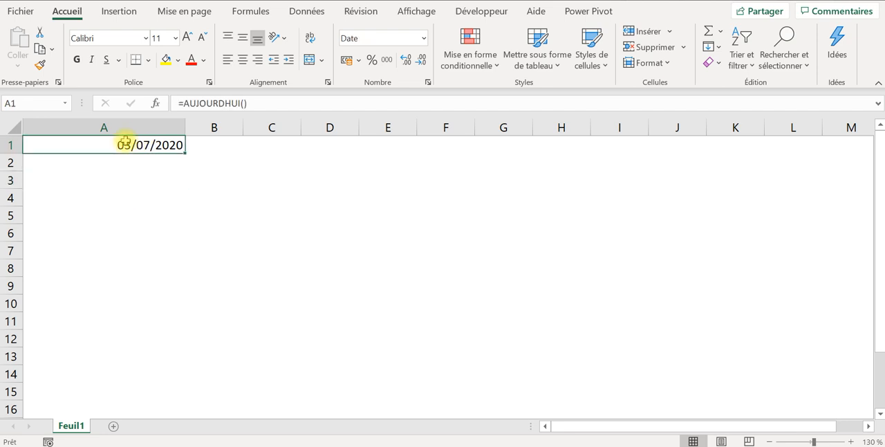
pyautogui.click(273, 104)
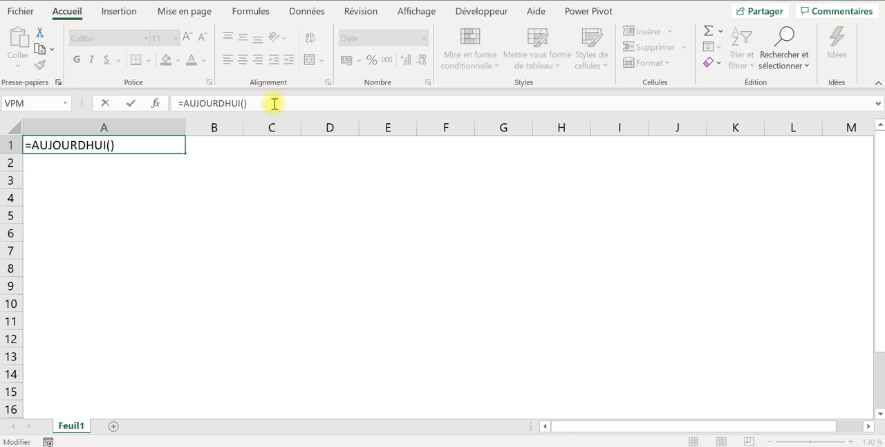
pyautogui.write('+1')
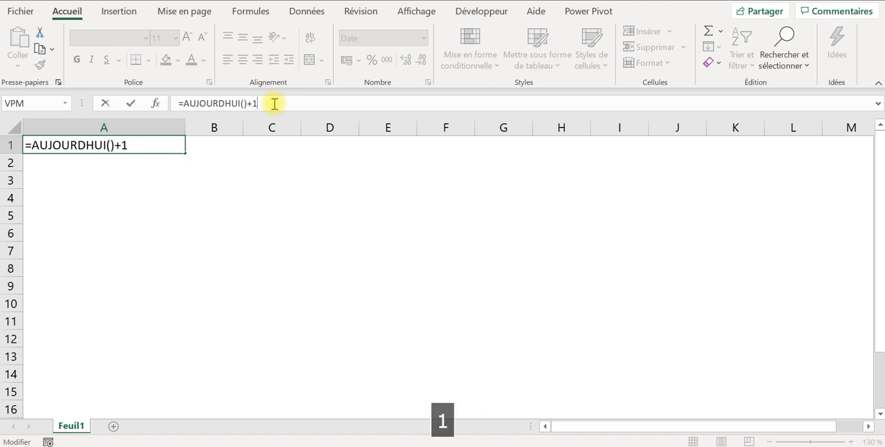
pyautogui.press('Return')
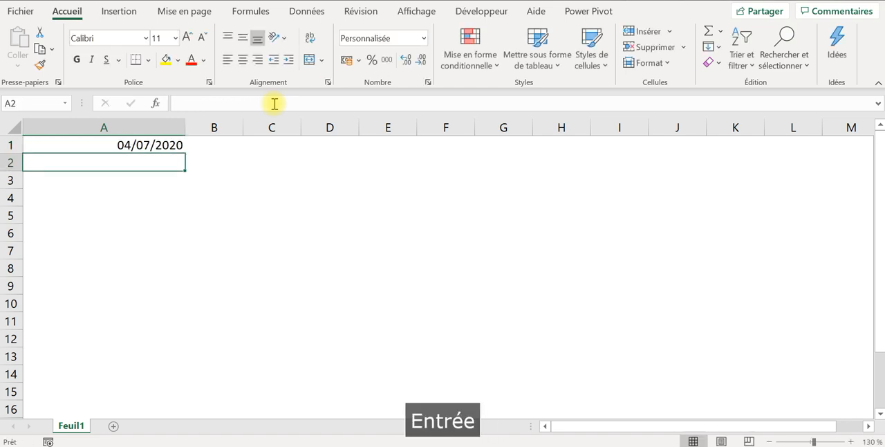
pyautogui.hotkey('ctrl', 'z')
pyautogui.click(141, 156)
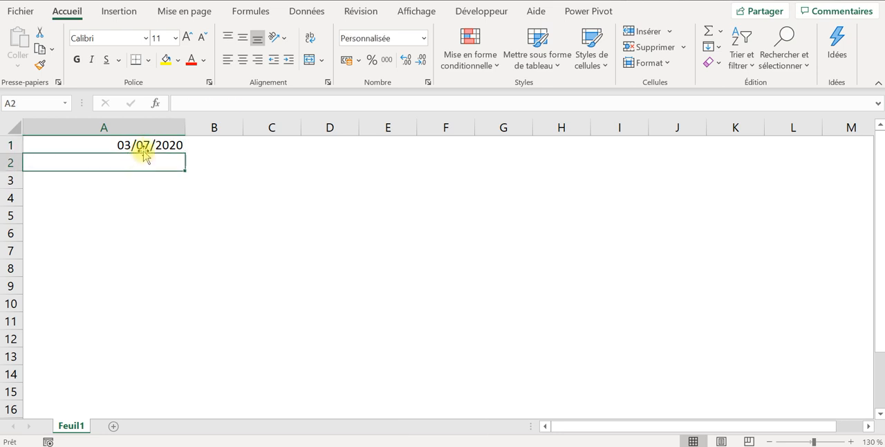
pyautogui.click(144, 143)
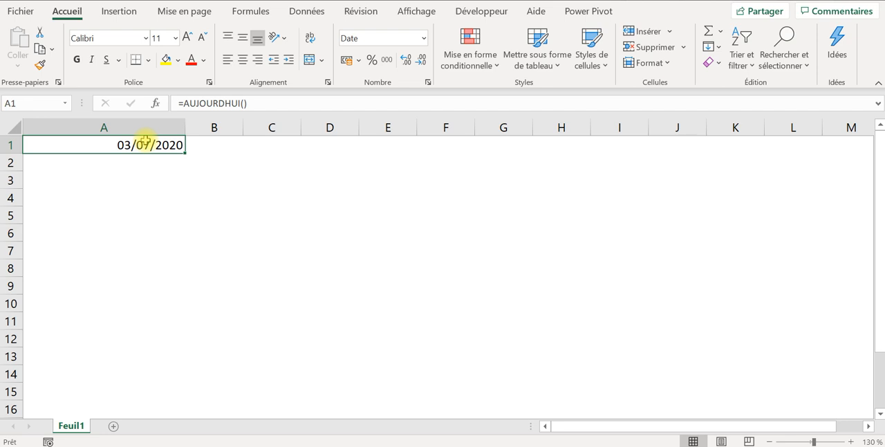
# - Enter the formula =MAINTENANT() in cell A2 to return the current date and time
pyautogui.click(140, 157)
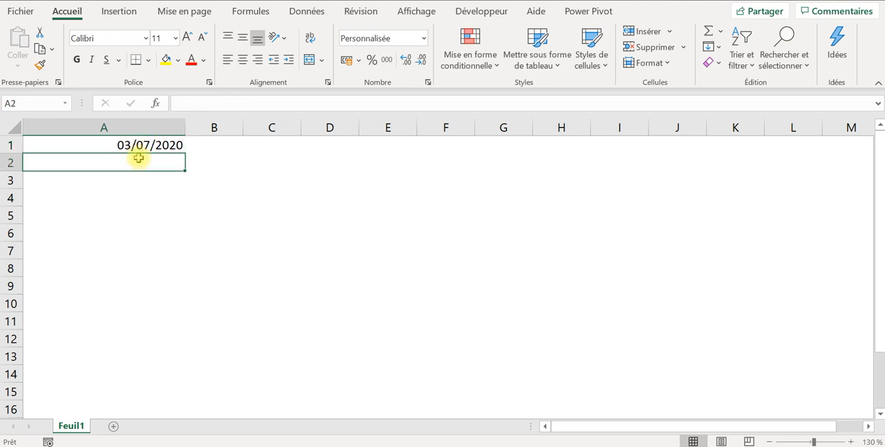
pyautogui.press('capslock')
pyautogui.write('=main')
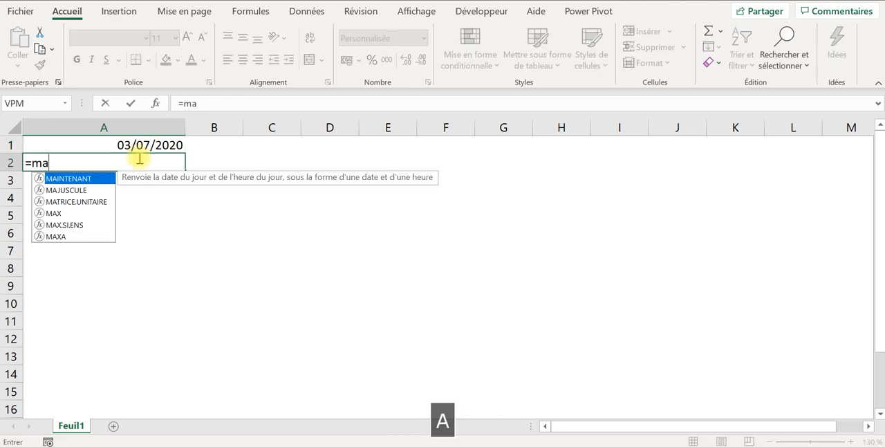
pyautogui.doubleClick(73, 179)
pyautogui.write(')')
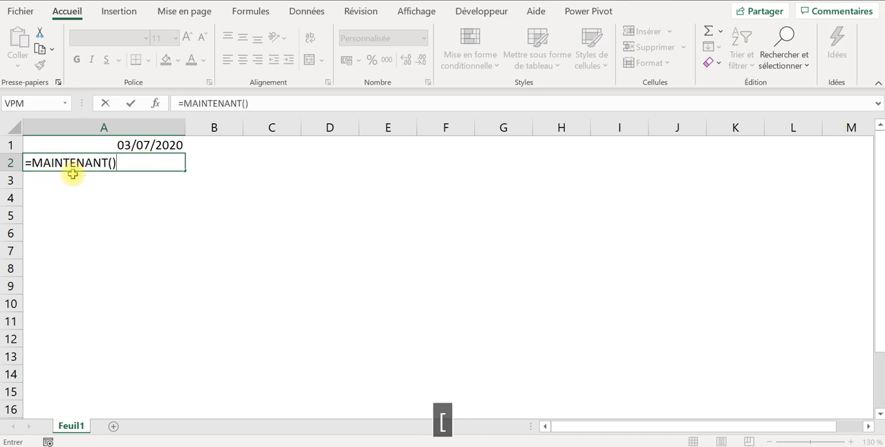
pyautogui.press('Return')
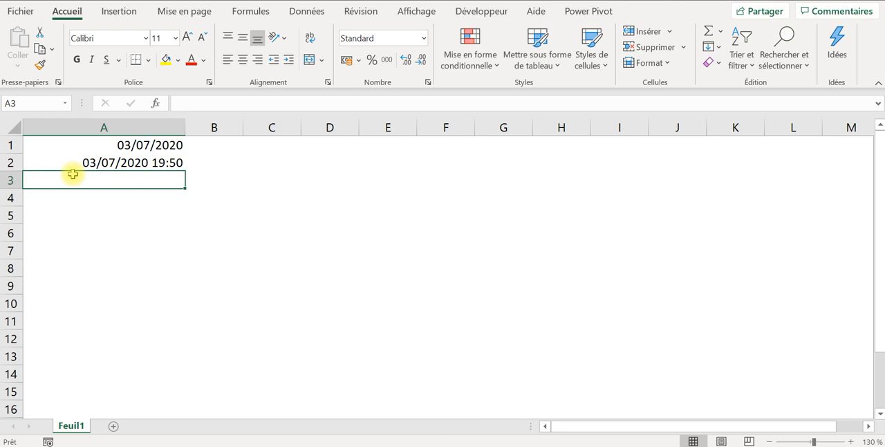
pyautogui.click(170, 164)
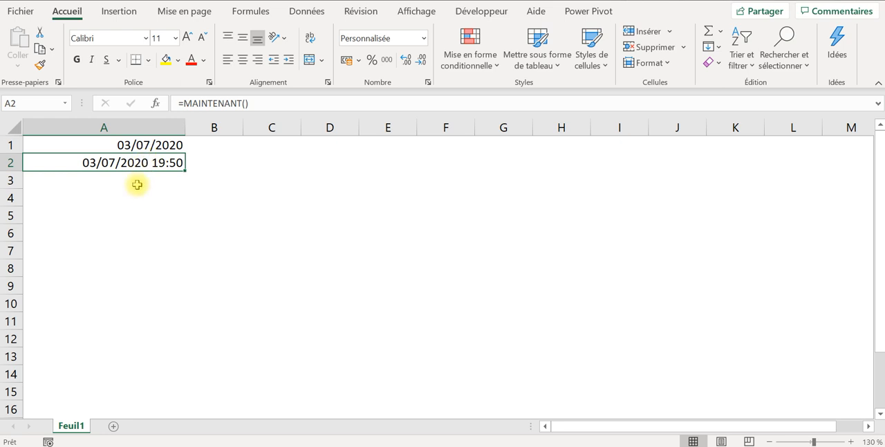
pyautogui.press('Down')
pyautogui.press('Down')
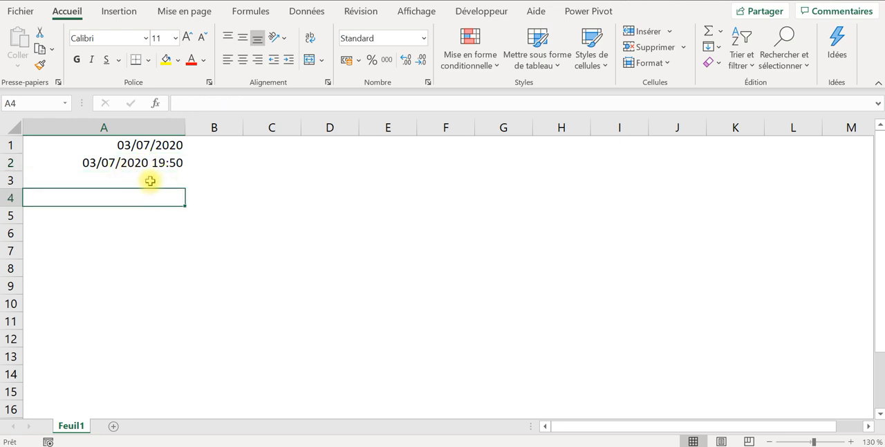
# - Enter the formula =ANNEE(A1) in cell A3 to extract the year from the date in A1
pyautogui.click(150, 179)
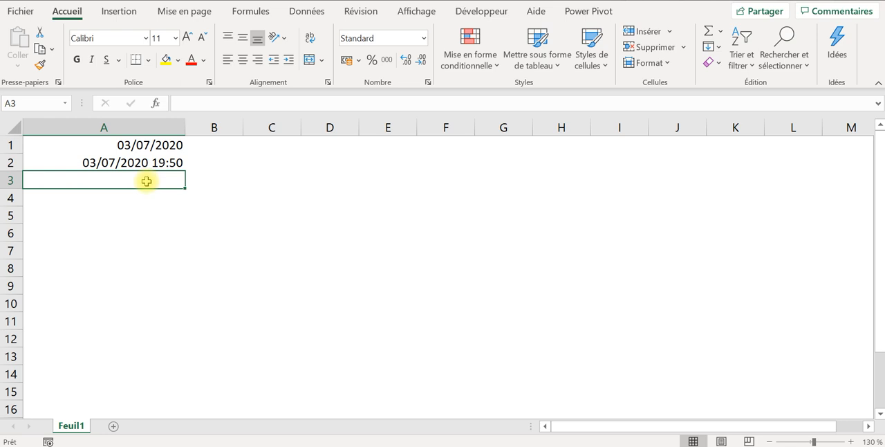
pyautogui.write('=')
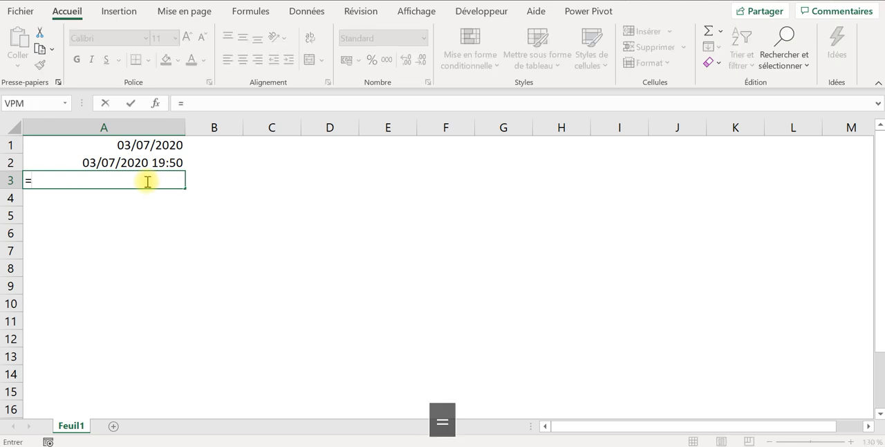
pyautogui.write('annn')
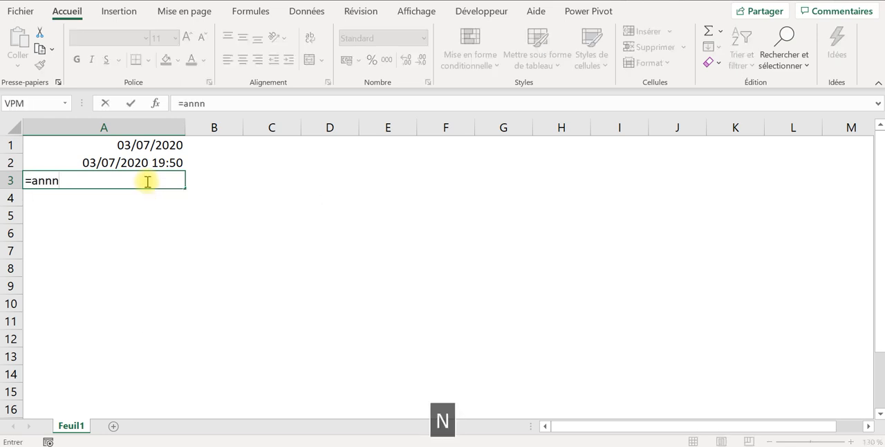
pyautogui.press('BackSpace')
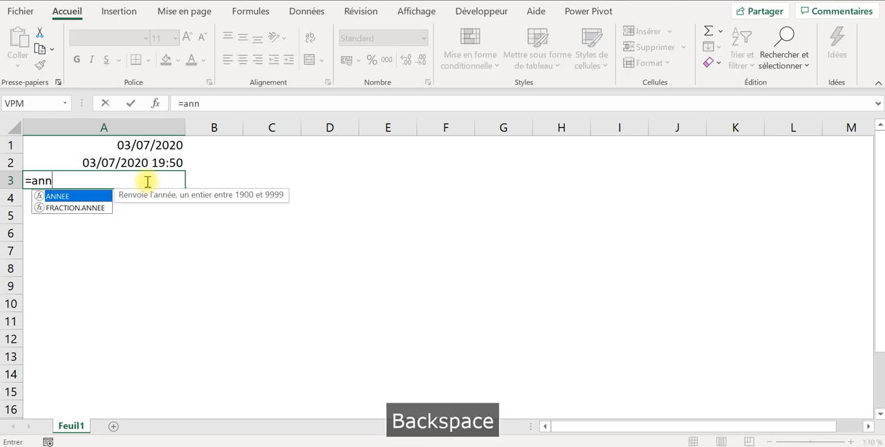
pyautogui.doubleClick(81, 196)
pyautogui.click(141, 147)
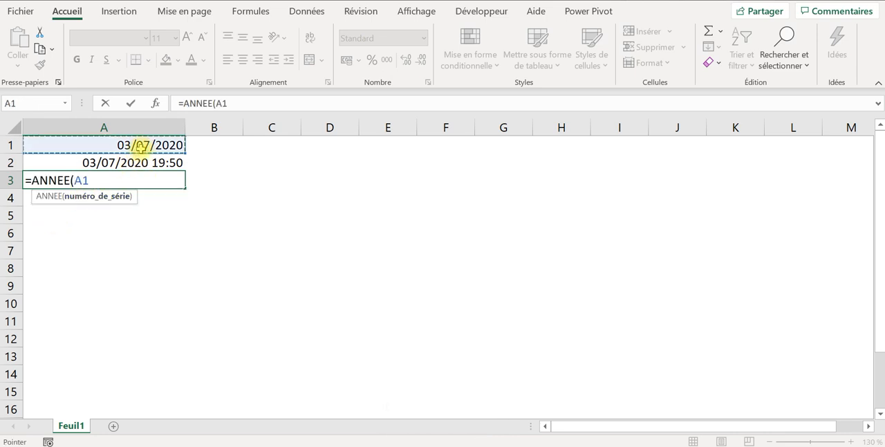
pyautogui.write(')')
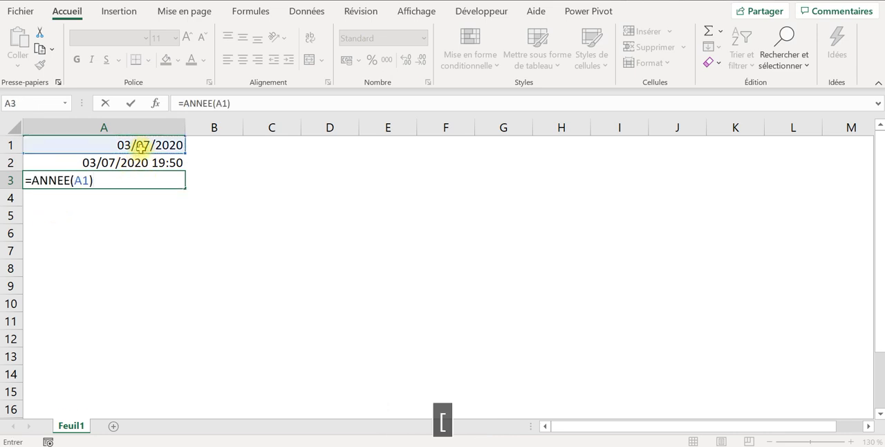
pyautogui.press('Return')
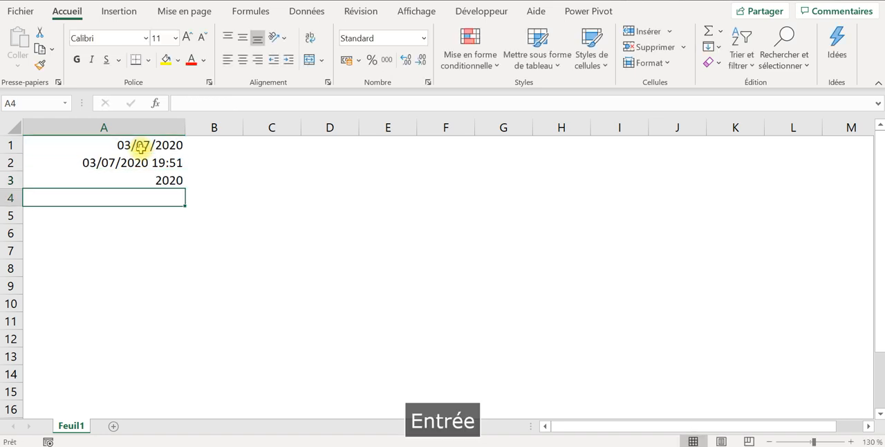
pyautogui.click(142, 179)
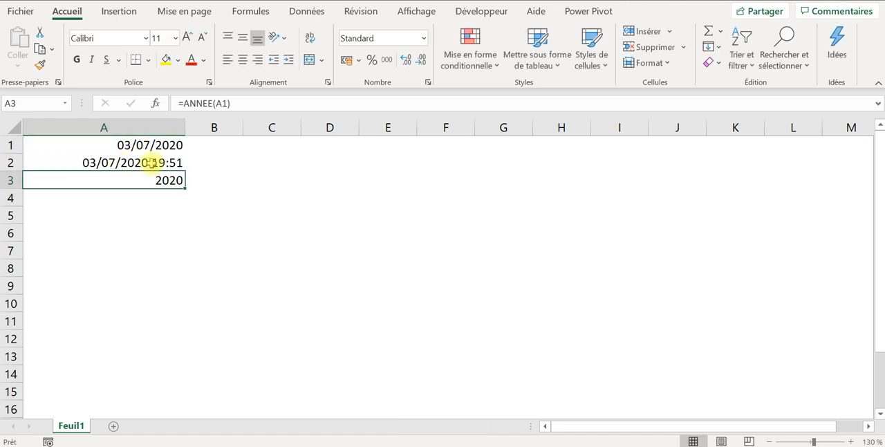
pyautogui.click(132, 161)
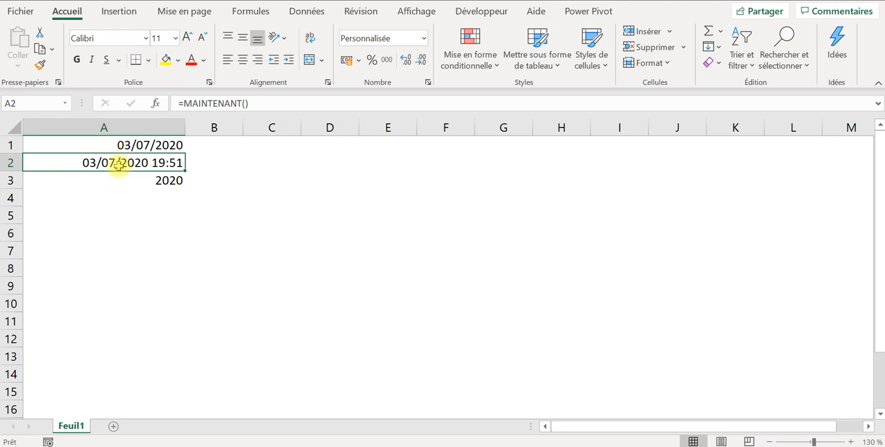
pyautogui.click(169, 180)
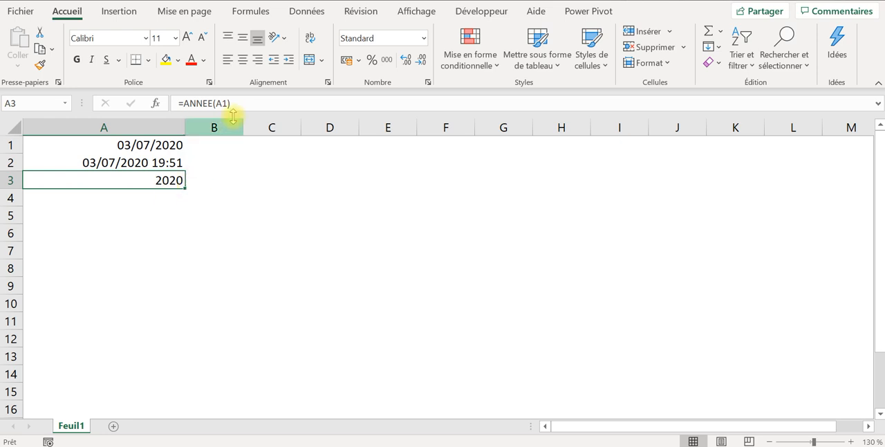
# - Enter the formula =MOIS(A1) in cell A4 to extract the month from the date in A1
pyautogui.click(153, 193)
pyautogui.write('=')
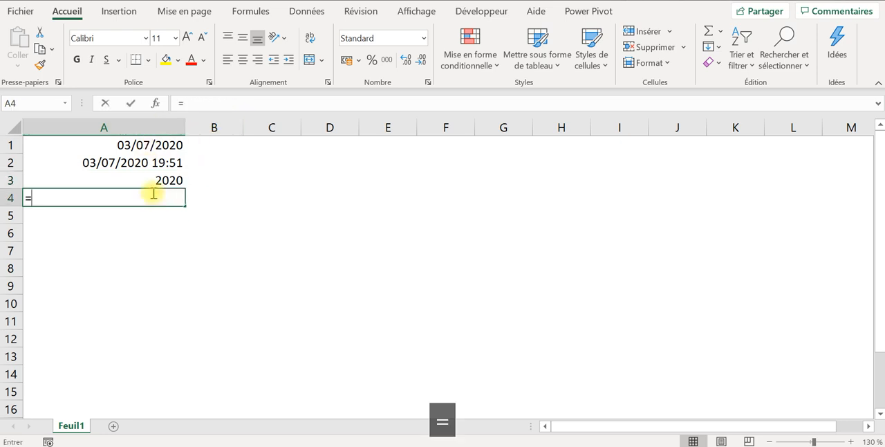
pyautogui.write('mois(')
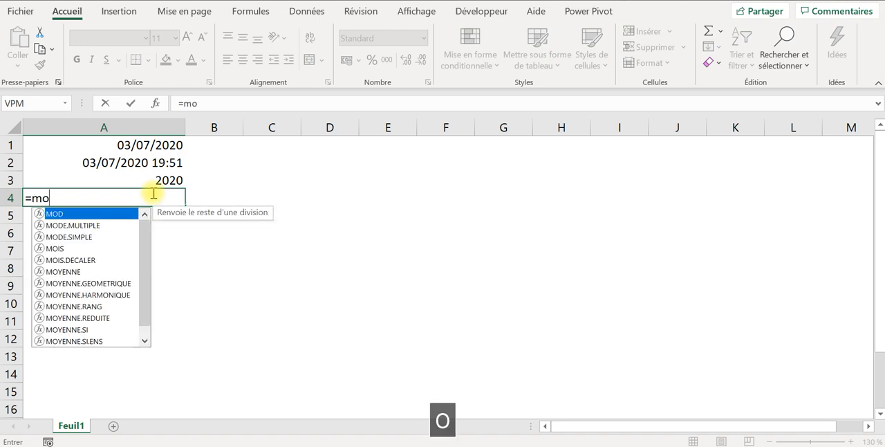
pyautogui.click(148, 148)
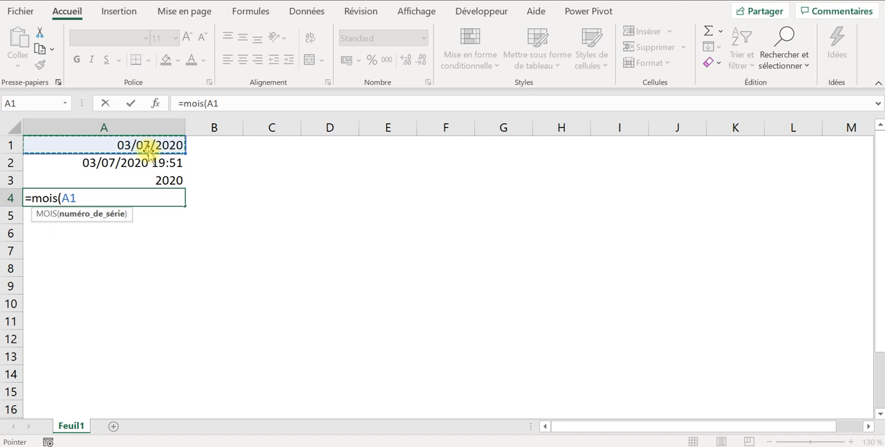
pyautogui.write(')')
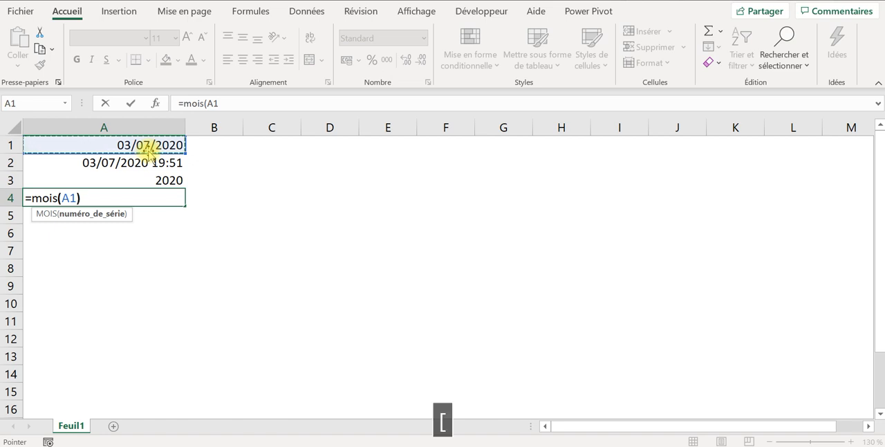
pyautogui.press('Return')
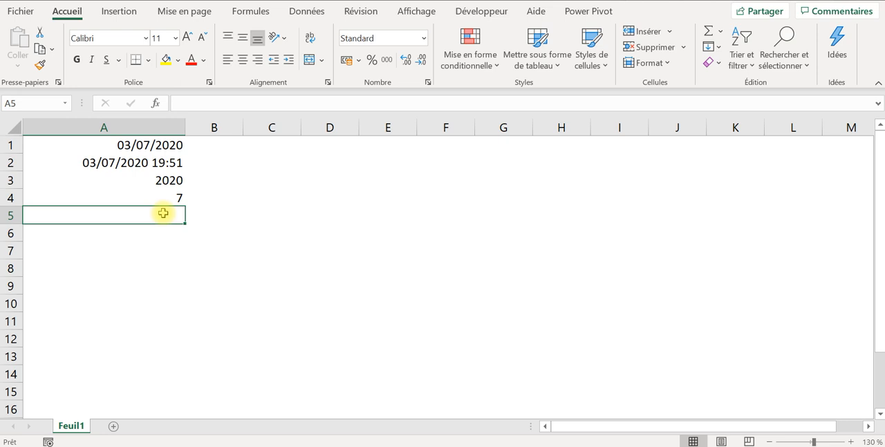
# - Enter the formula =JOUR(A1) in cell A5 to extract the day of the month from the date in A1
pyautogui.write('=')
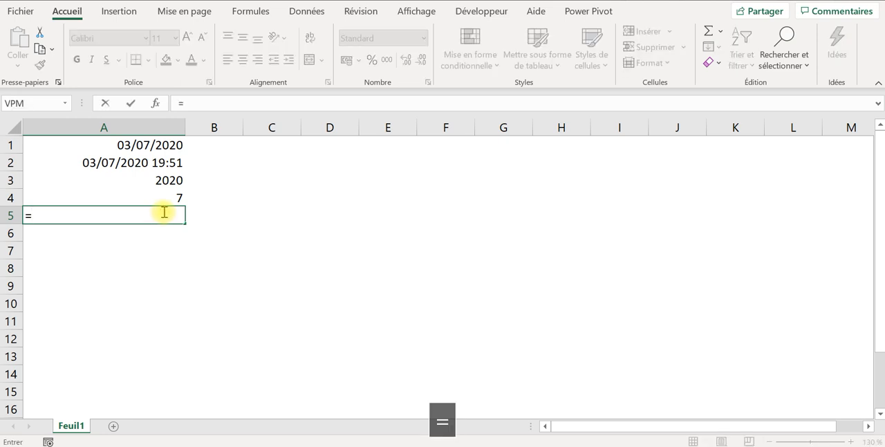
pyautogui.write('da')
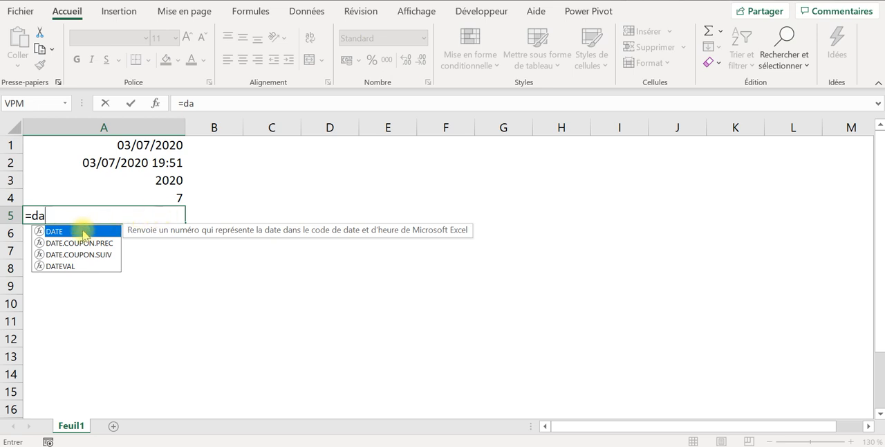
pyautogui.press('BackSpace')
pyautogui.press('BackSpace')
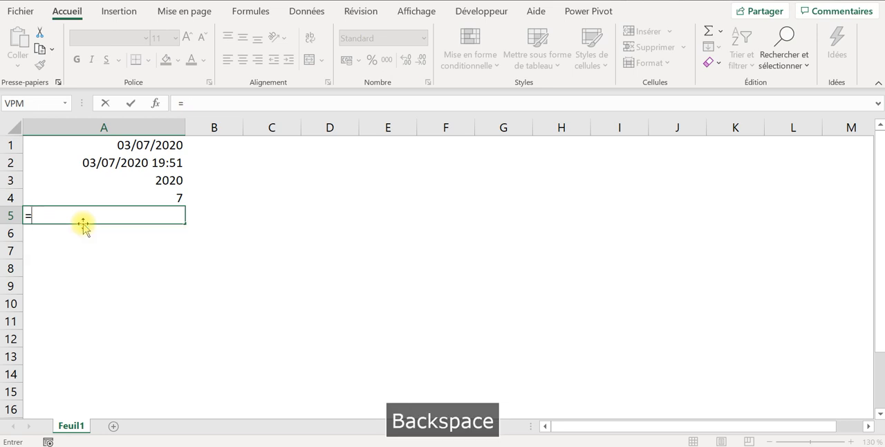
pyautogui.write('jou')
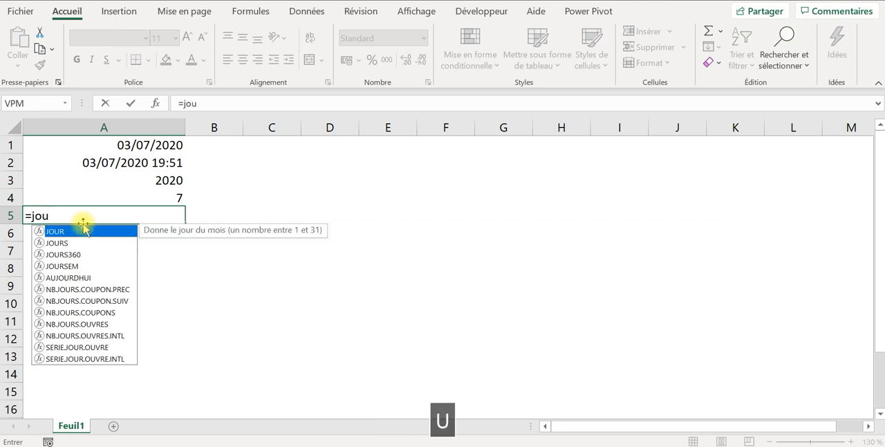
pyautogui.doubleClick(73, 235)
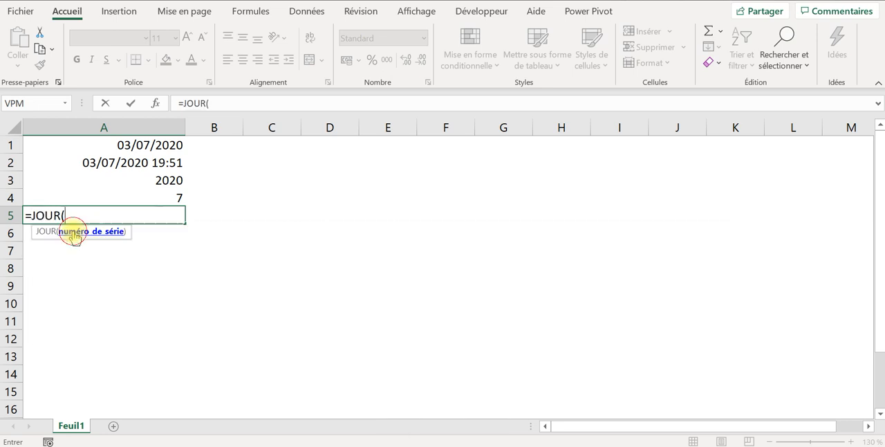
pyautogui.click(161, 146)
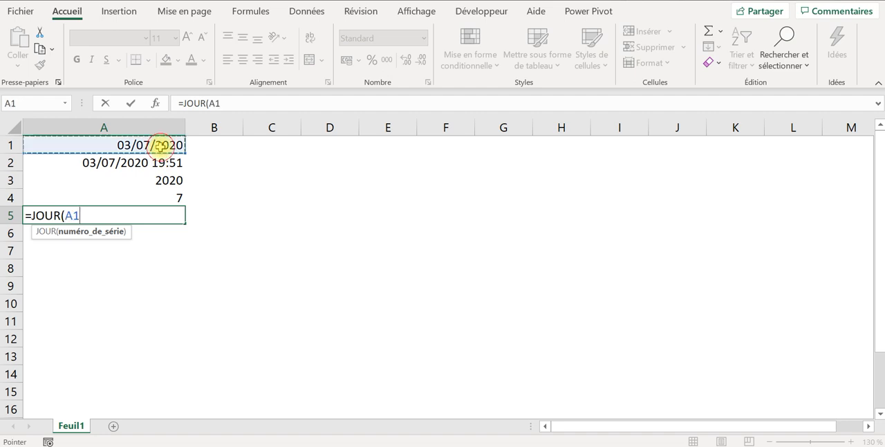
pyautogui.write(')')
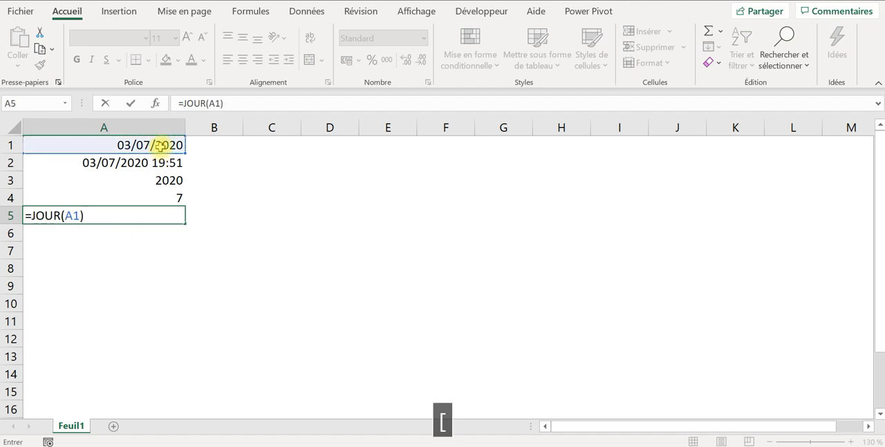
pyautogui.press('Return')
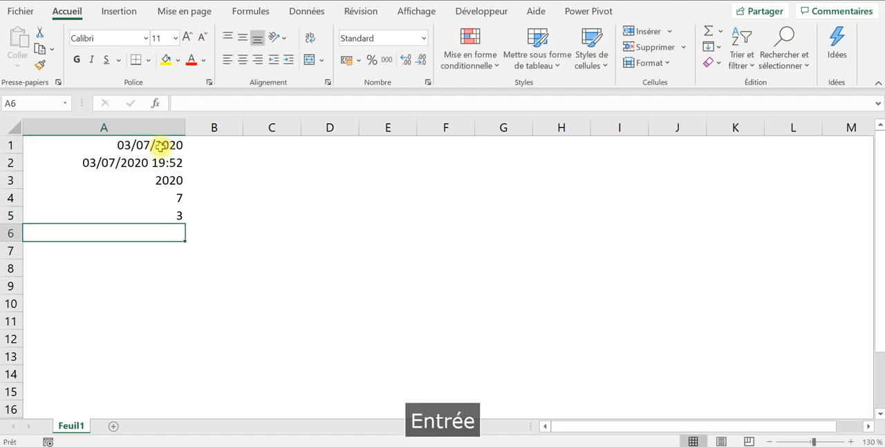
# - Review the date formulas entered in cells A1 to A5 one by one
pyautogui.click(176, 214)
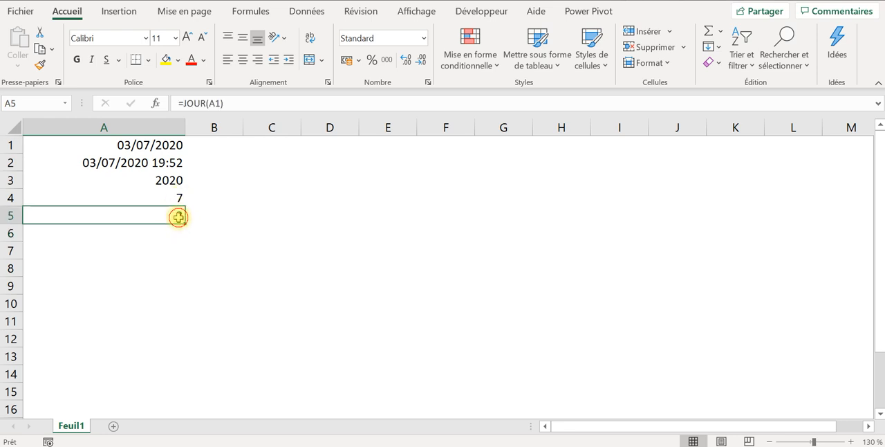
pyautogui.click(178, 197)
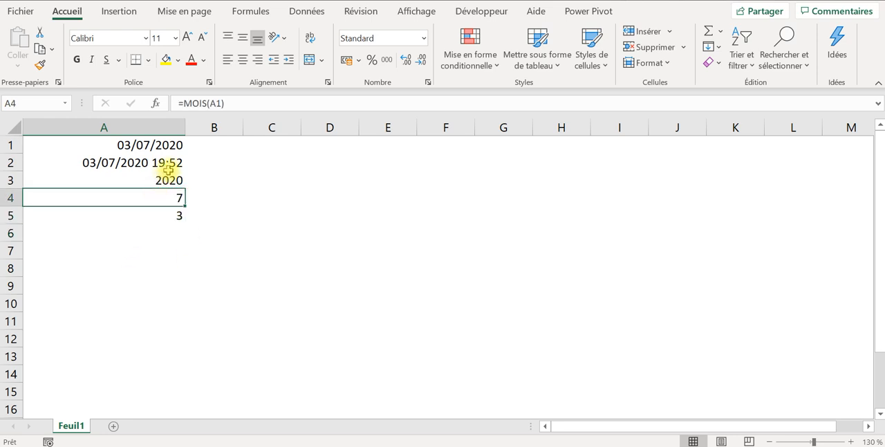
pyautogui.click(166, 180)
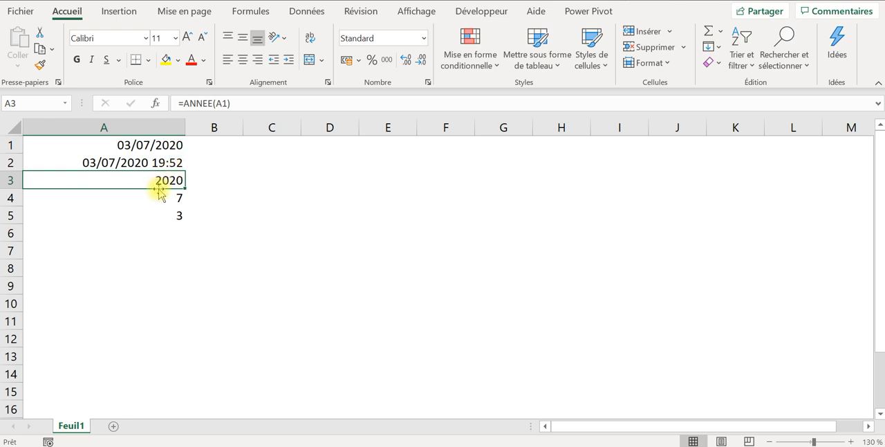
pyautogui.click(166, 214)
pyautogui.click(172, 143)
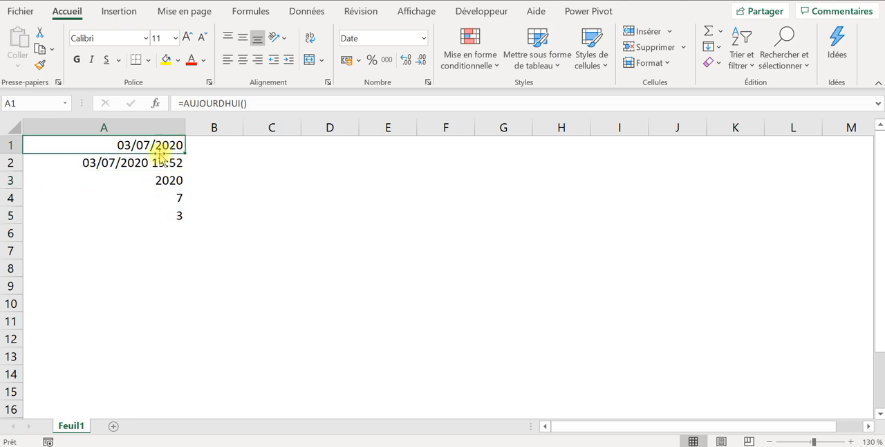
pyautogui.click(137, 163)
pyautogui.click(152, 179)
pyautogui.click(162, 197)
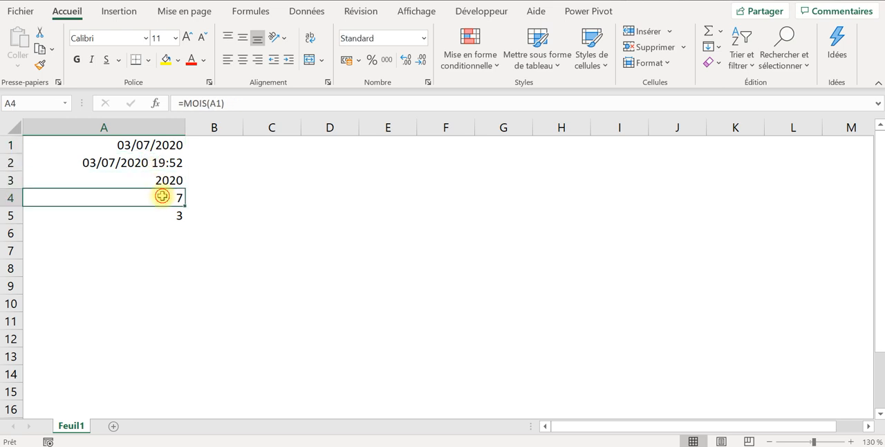
pyautogui.click(166, 214)
# - Enter the formula =JOURSEM(A1;2) in cell A6 to return the weekday number of the date in A1, counting from Monday
pyautogui.click(145, 239)
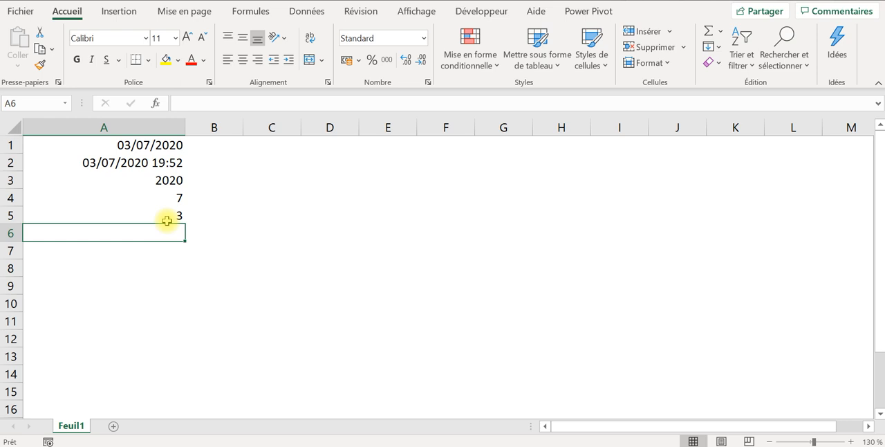
pyautogui.write('=jo')
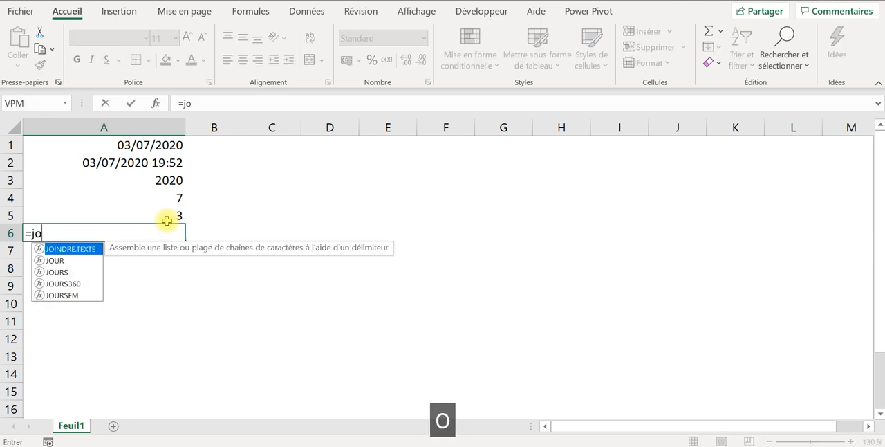
pyautogui.write('ur')
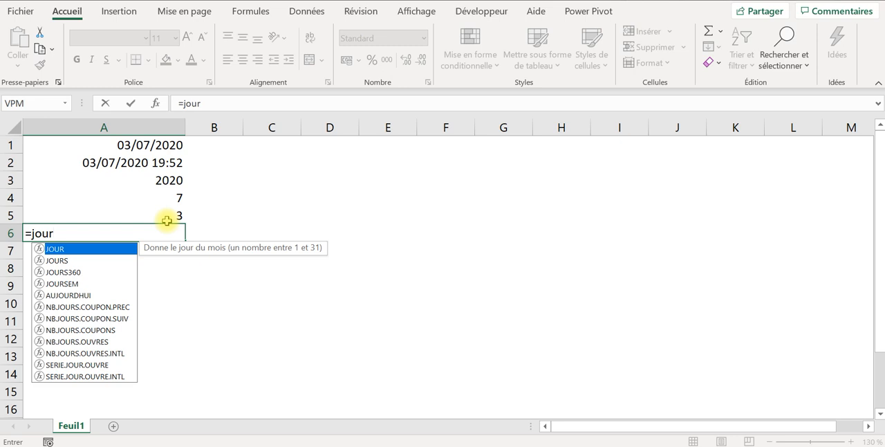
pyautogui.write('s')
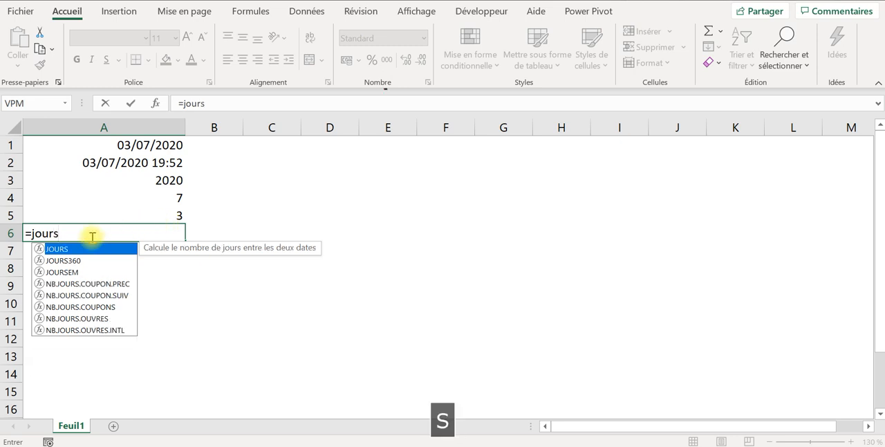
pyautogui.click(76, 271)
pyautogui.doubleClick(76, 271)
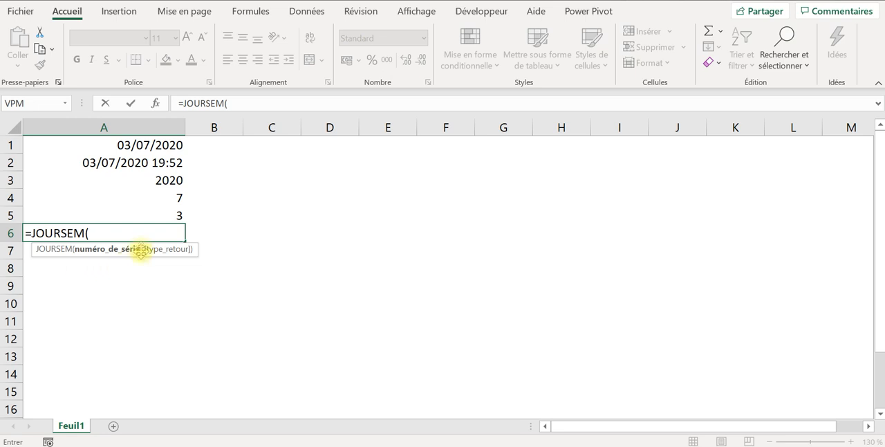
pyautogui.click(145, 145)
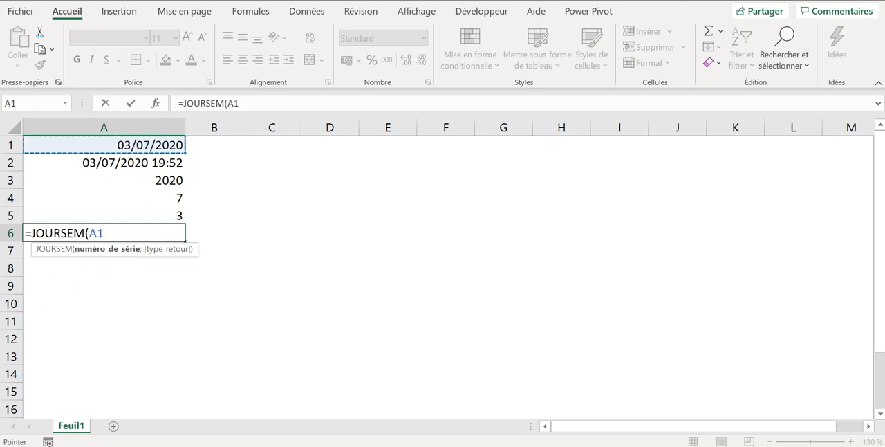
pyautogui.write(';')
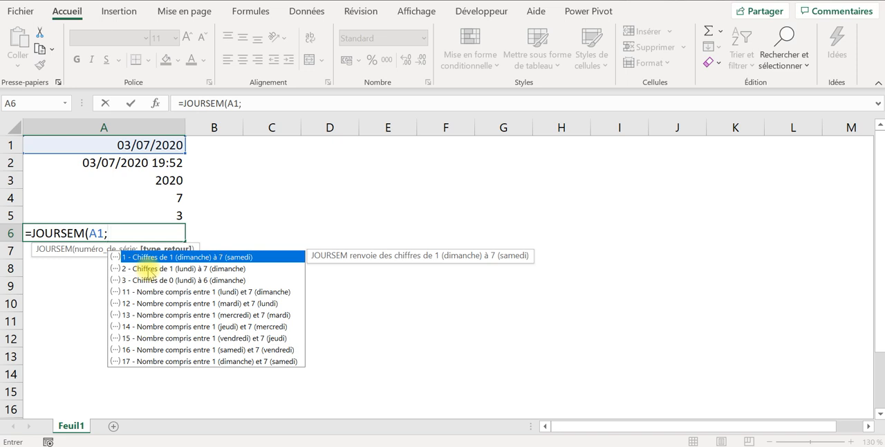
pyautogui.doubleClick(149, 269)
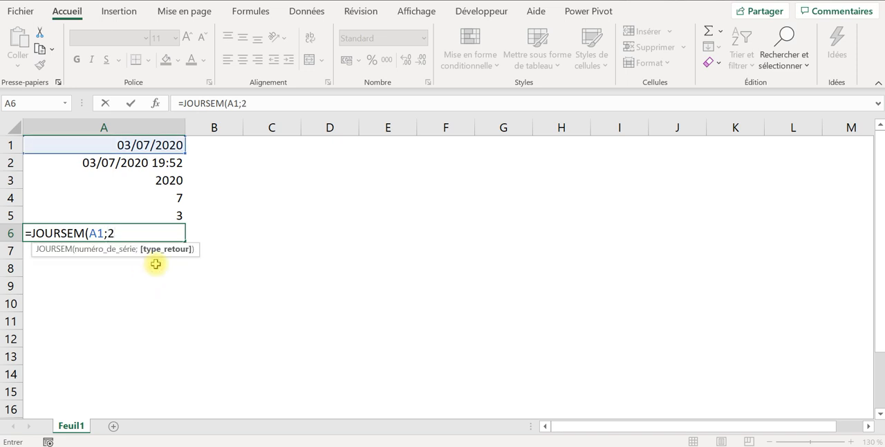
pyautogui.click(270, 107)
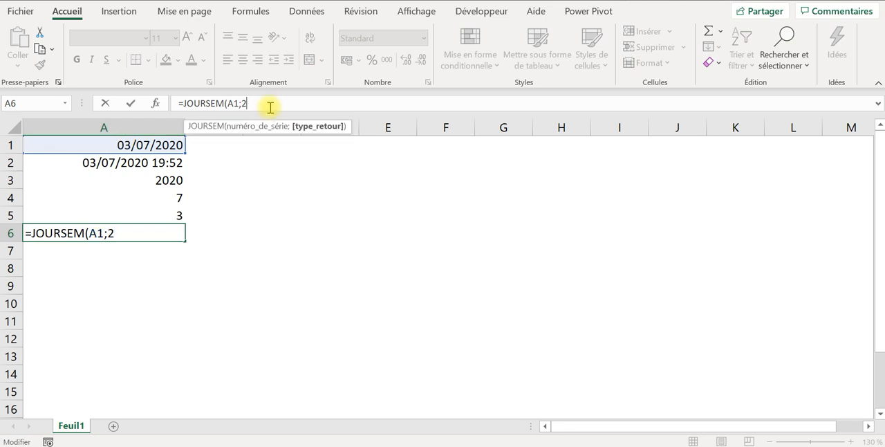
pyautogui.write(')')
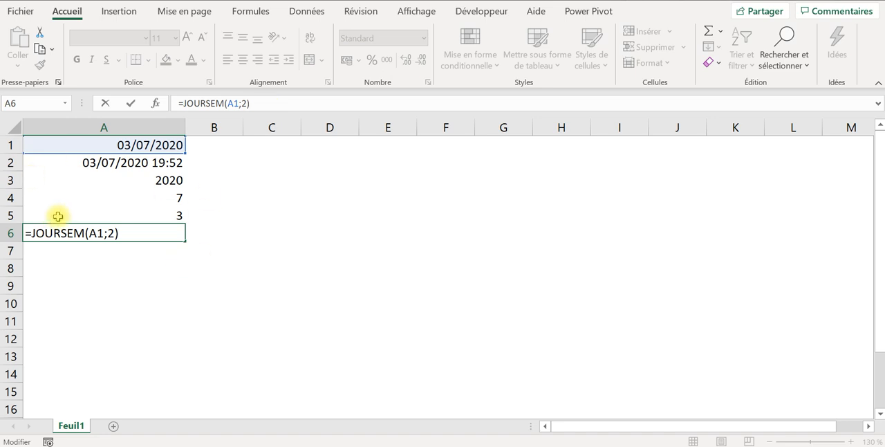
pyautogui.press('Return')
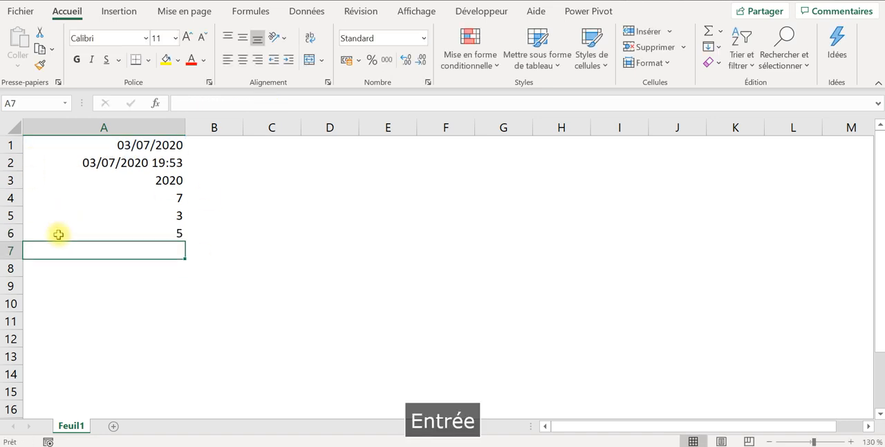
pyautogui.click(142, 231)
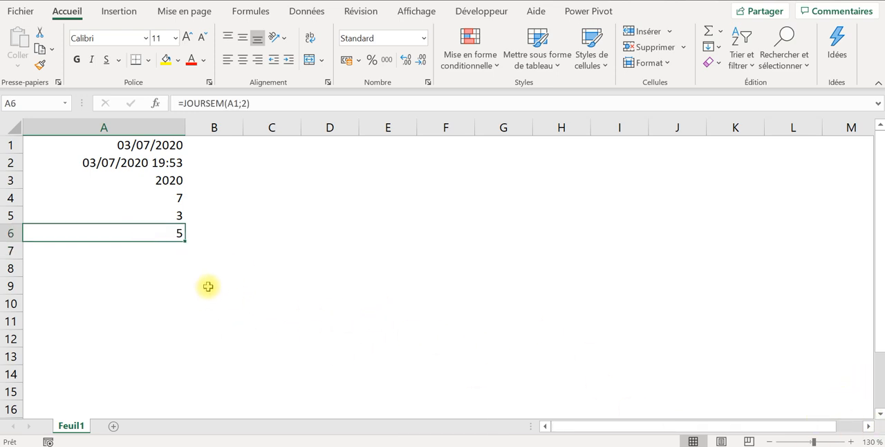
# - Change the formula in cell A1 to =AUJOURDHUI()+45 to shift the date 45 days ahead
pyautogui.click(126, 145)
pyautogui.click(267, 103)
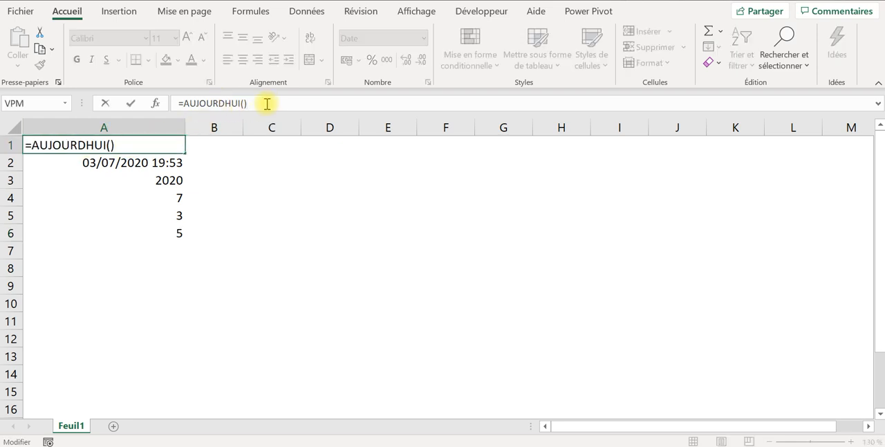
pyautogui.press('capslock')
pyautogui.write('+45')
pyautogui.press('Return')
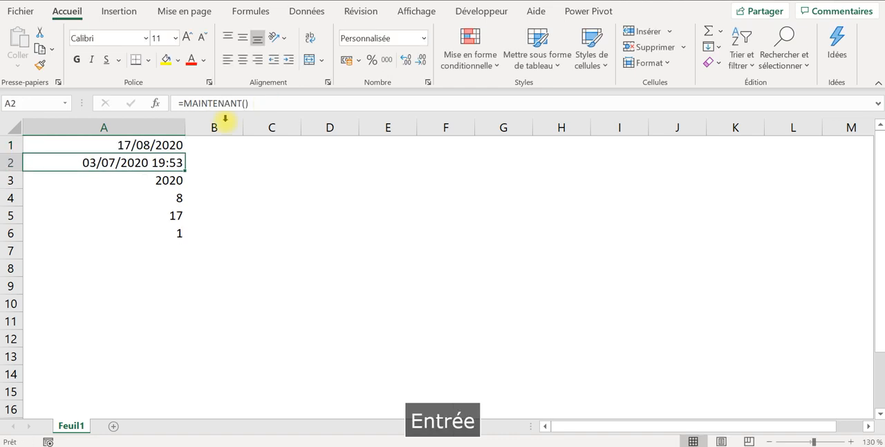
# - Check the weekday number in A6 against August 2020 in the Windows calendar, and review the formulas in cells A1 and A2
pyautogui.click(170, 145)
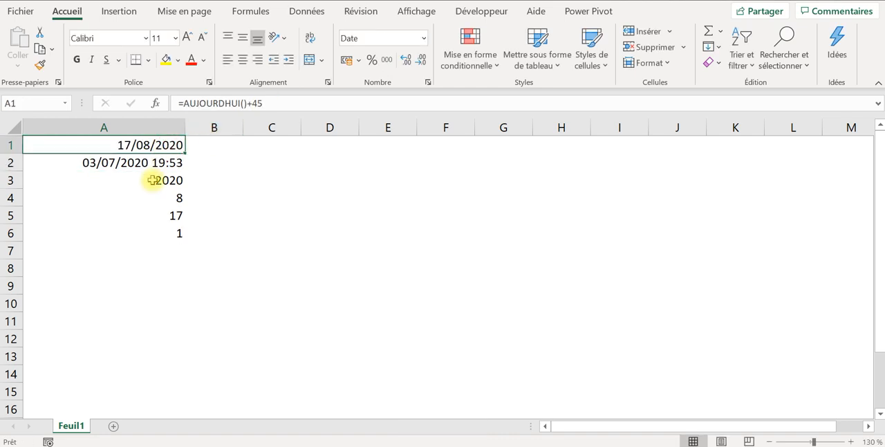
pyautogui.click(174, 235)
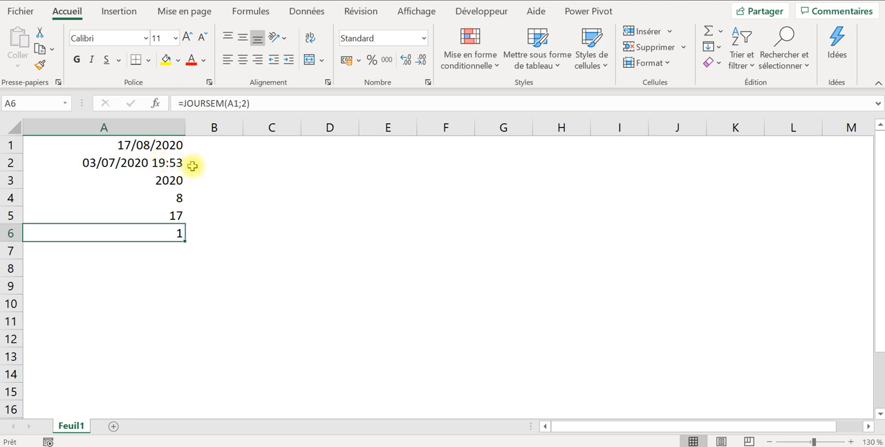
pyautogui.click(826, 446)
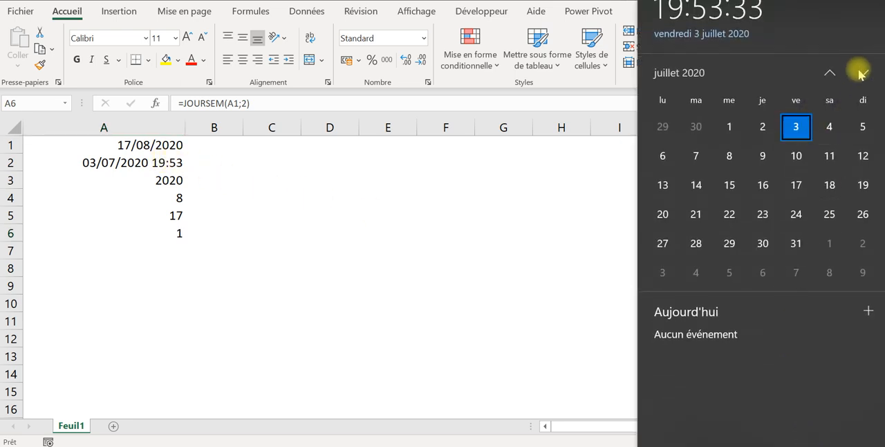
pyautogui.click(863, 72)
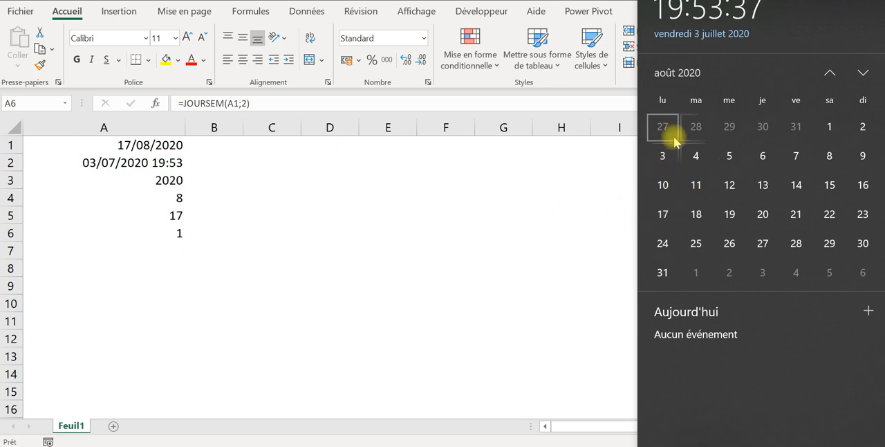
pyautogui.click(184, 273)
pyautogui.click(170, 267)
pyautogui.click(169, 234)
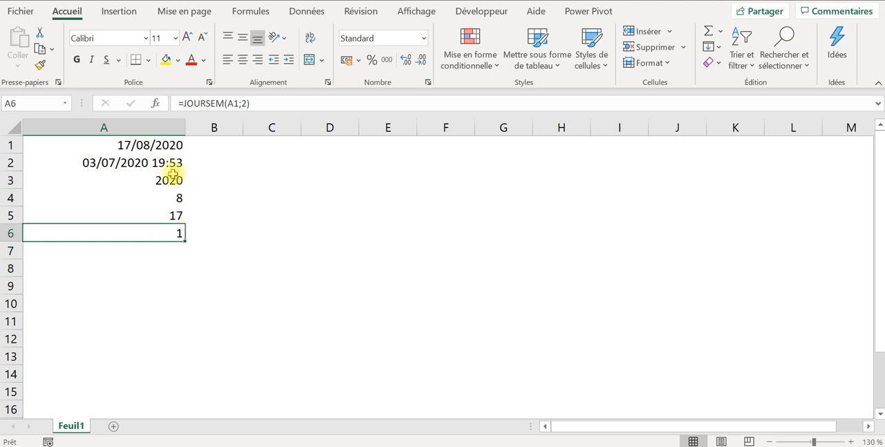
pyautogui.click(158, 145)
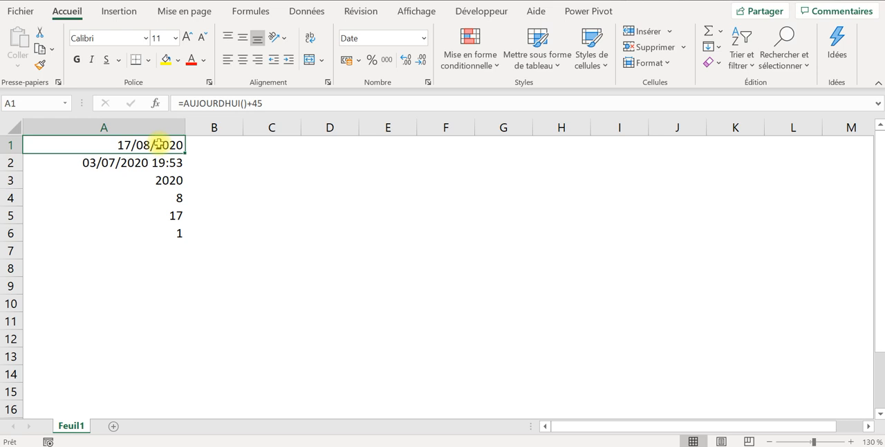
pyautogui.click(142, 161)
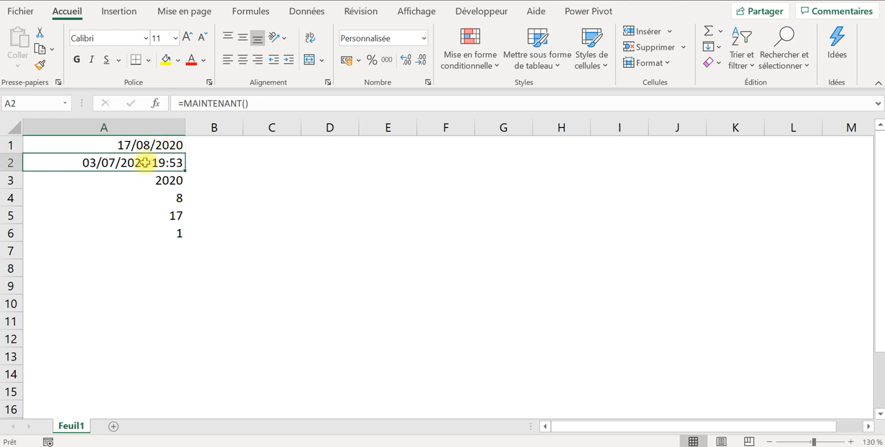
pyautogui.click(144, 141)
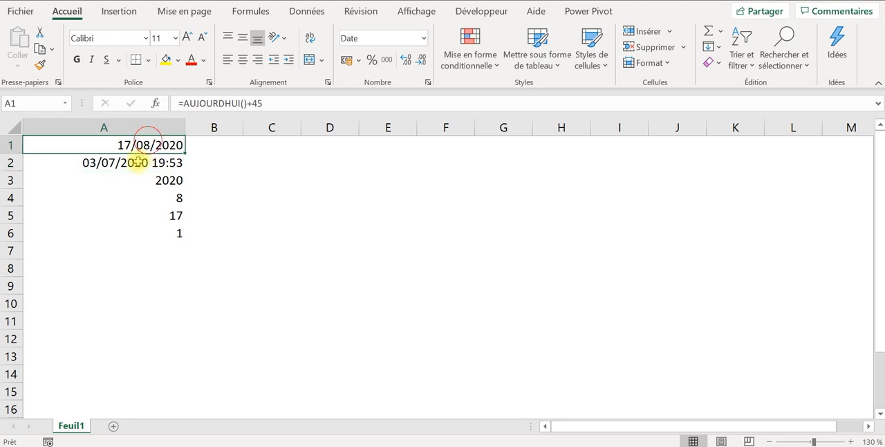
# - Review the date formulas in cells A2 to A6 one by one
pyautogui.click(152, 162)
pyautogui.click(154, 184)
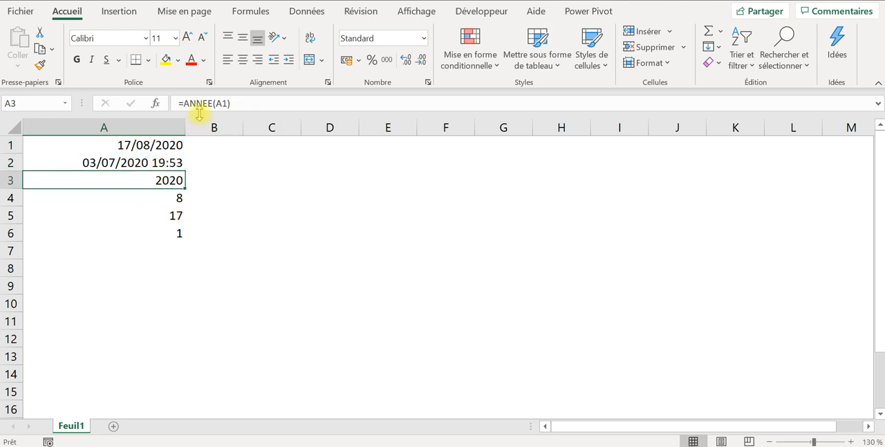
pyautogui.click(251, 101)
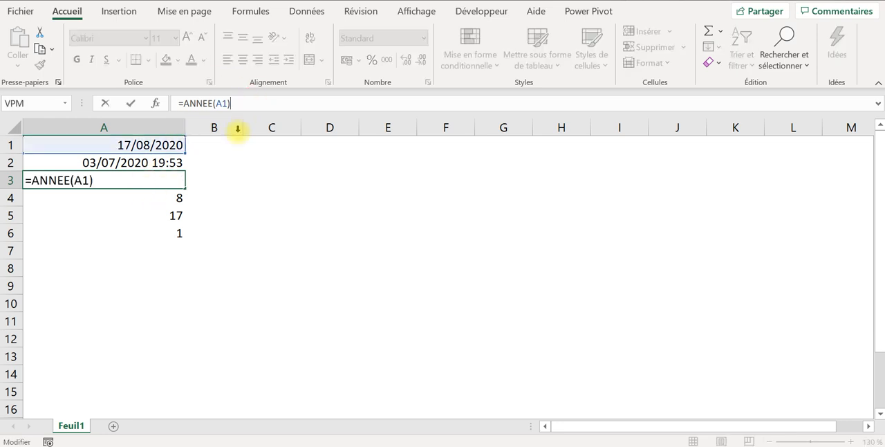
pyautogui.click(170, 201)
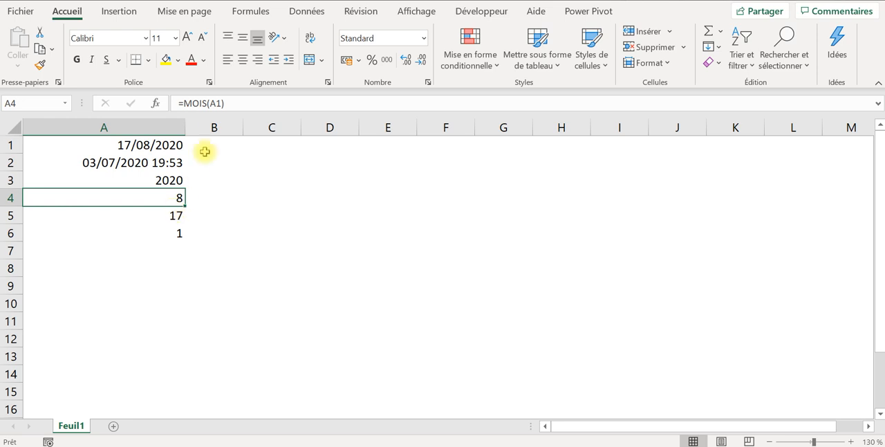
pyautogui.click(169, 221)
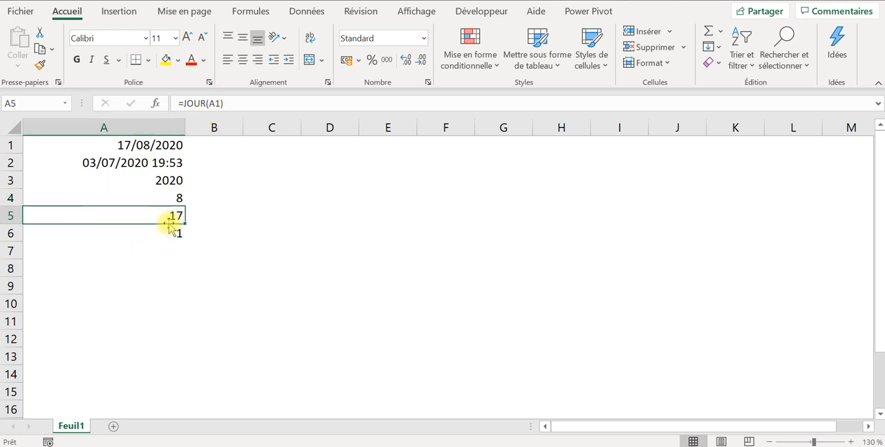
pyautogui.click(170, 234)
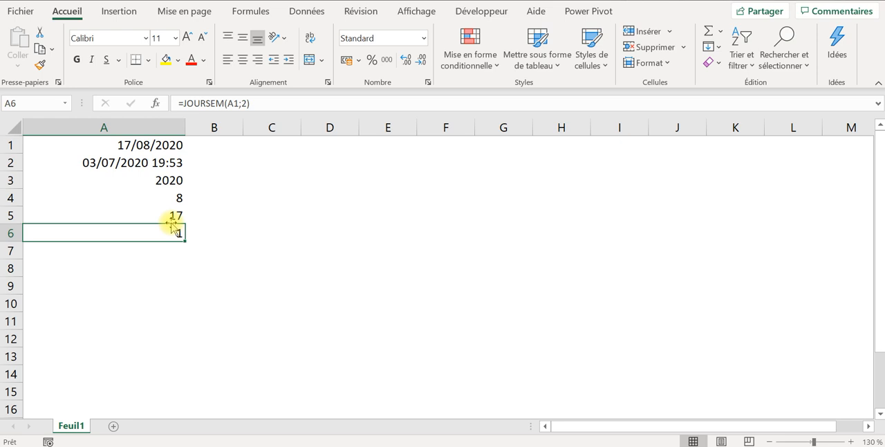
pyautogui.click(281, 103)
pyautogui.press('Return')
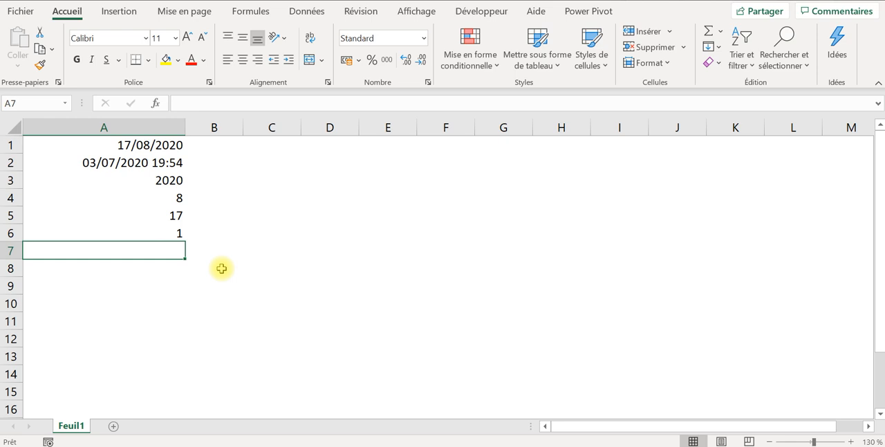
# - Enter the date 01/01/2020 in cell B1
pyautogui.click(220, 141)
pyautogui.write('01')
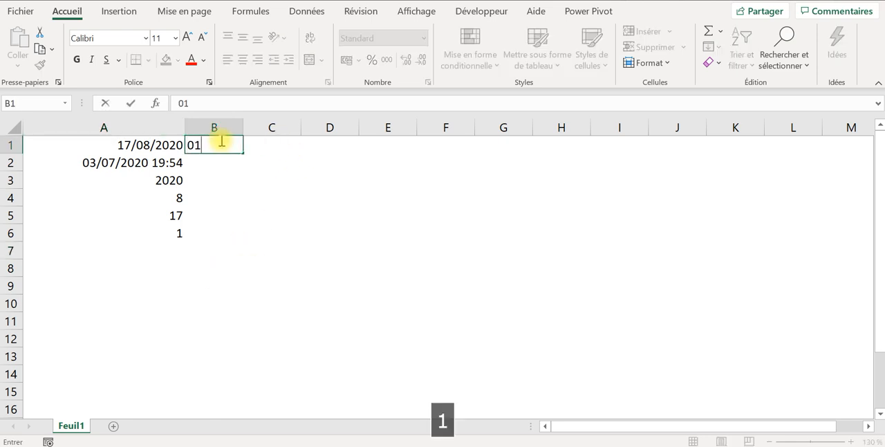
pyautogui.write('/01/2020')
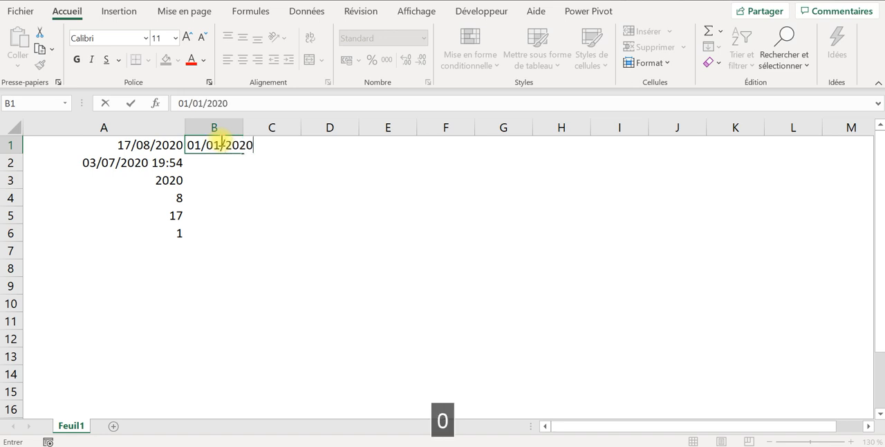
pyautogui.press('Return')
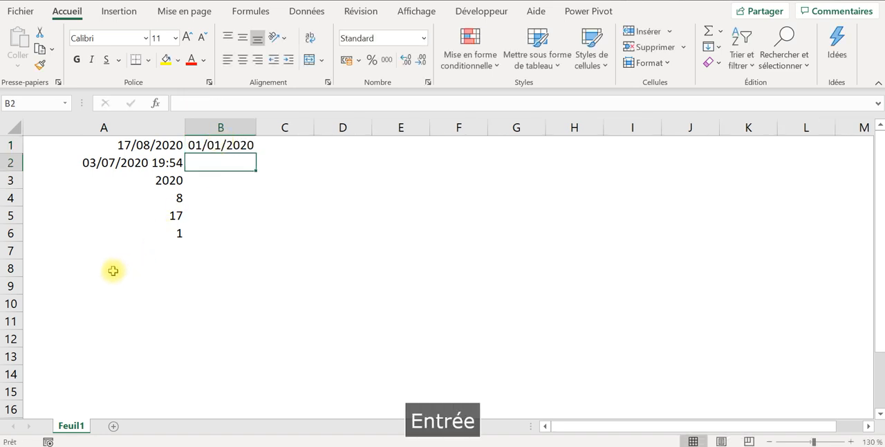
# - Enter the headers ANNEE, MOIS and JOUR in cells C5, D5 and E5
pyautogui.click(148, 246)
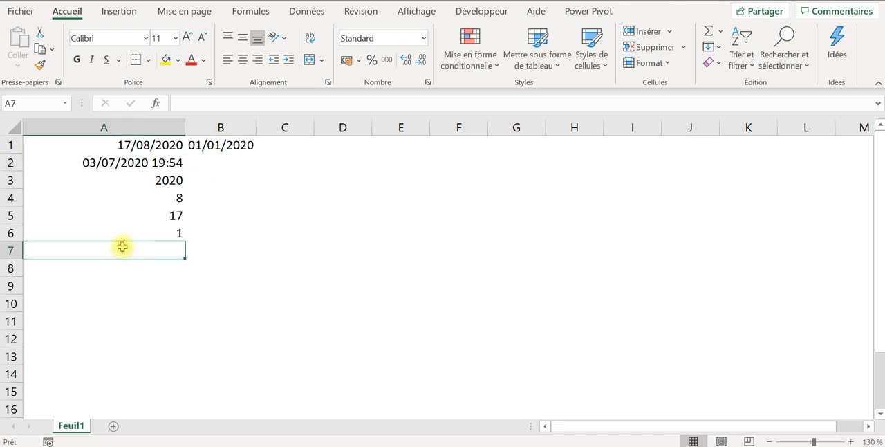
pyautogui.click(290, 212)
pyautogui.write('ANNEE')
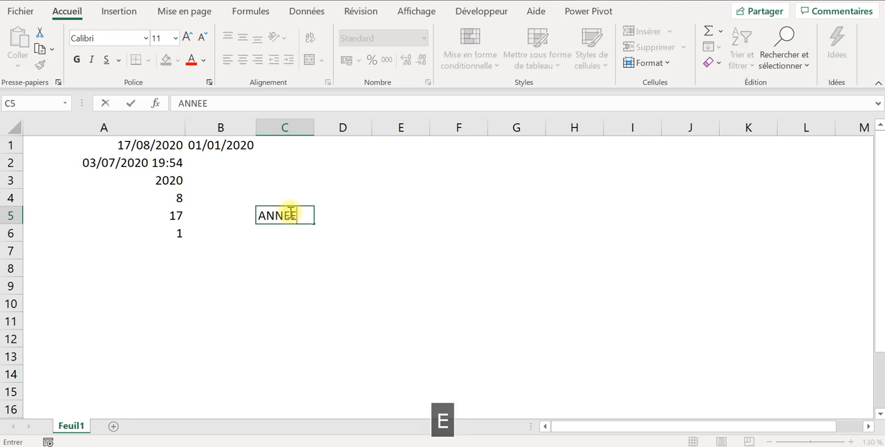
pyautogui.press('Tab')
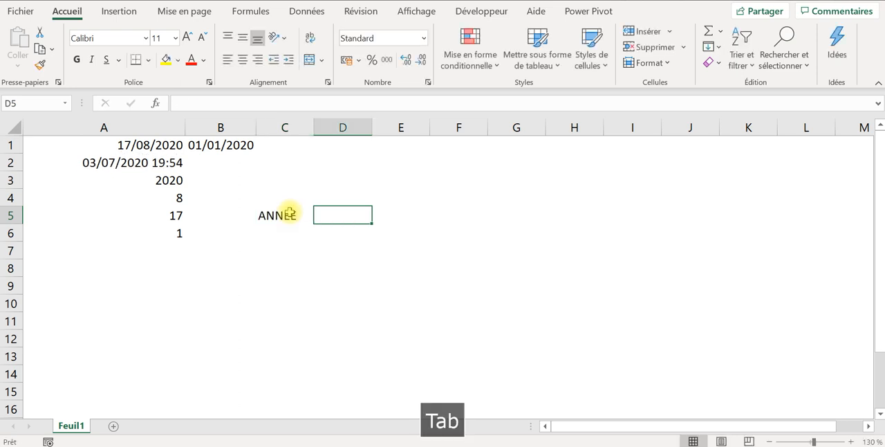
pyautogui.write('MOIS')
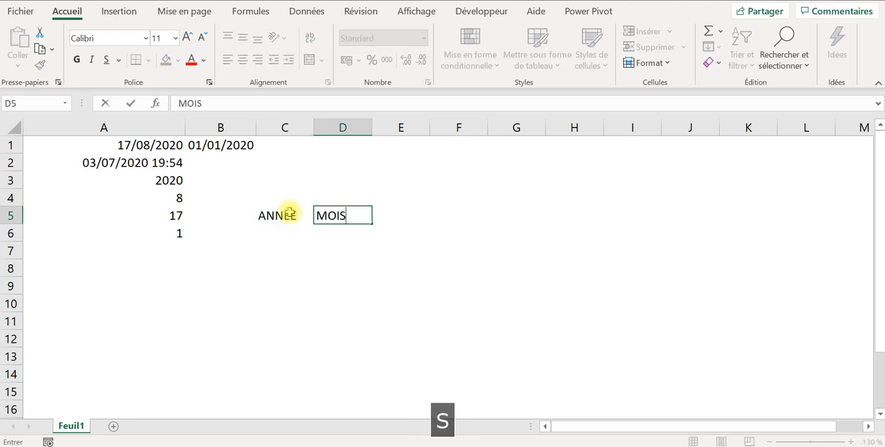
pyautogui.press('Tab')
pyautogui.write('JOUR')
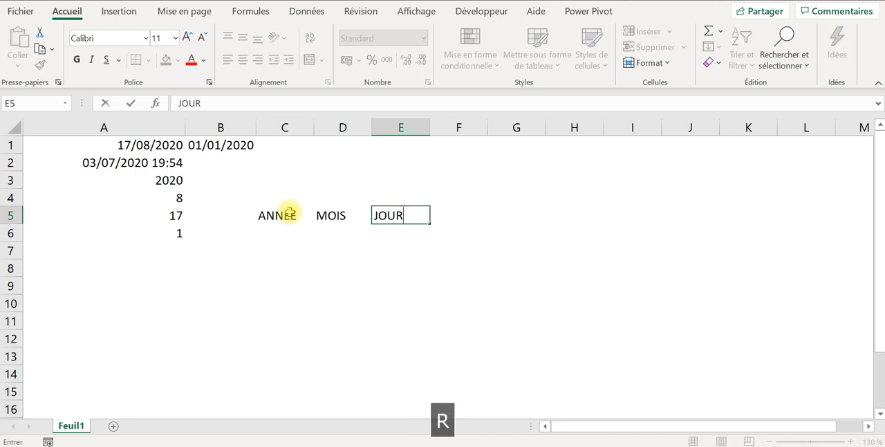
pyautogui.press('Tab')
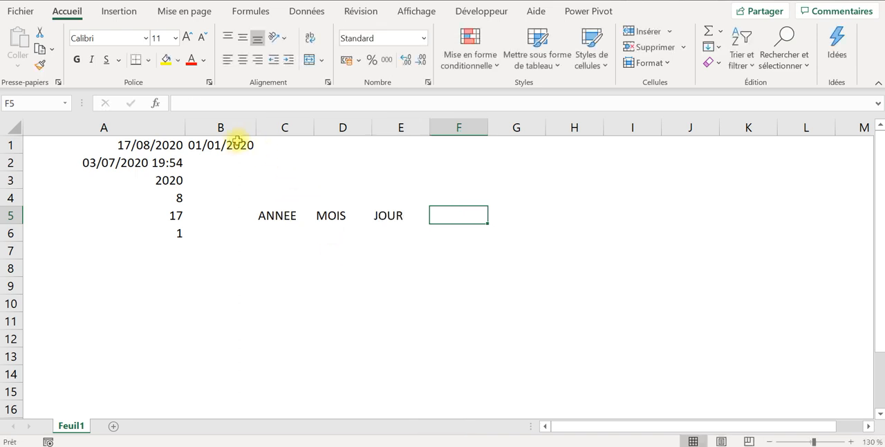
# - Change the date in cell B1 to 01/01/2010
pyautogui.click(228, 144)
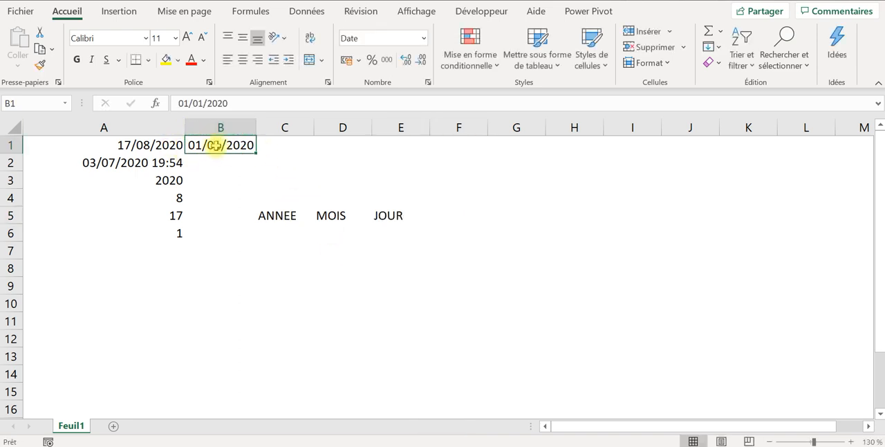
pyautogui.click(232, 104)
pyautogui.press('BackSpace')
pyautogui.press('BackSpace')
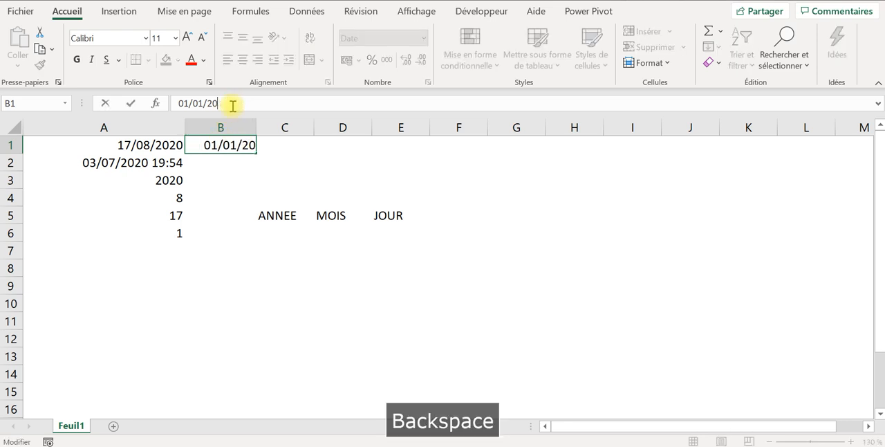
pyautogui.write('10')
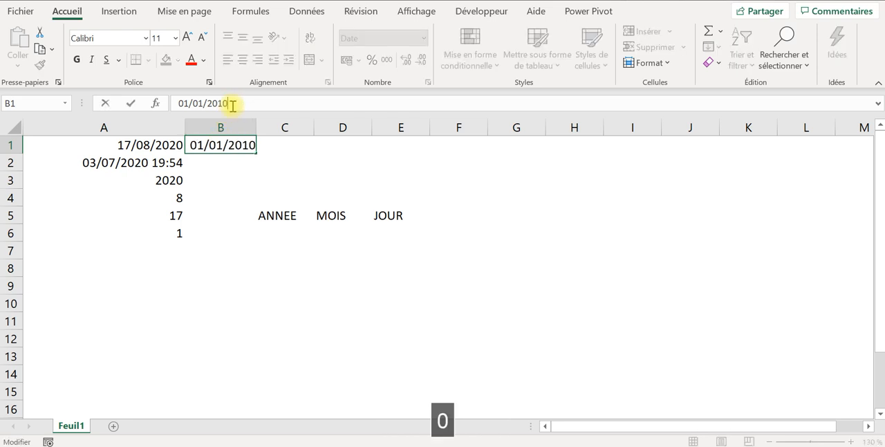
pyautogui.press('Return')
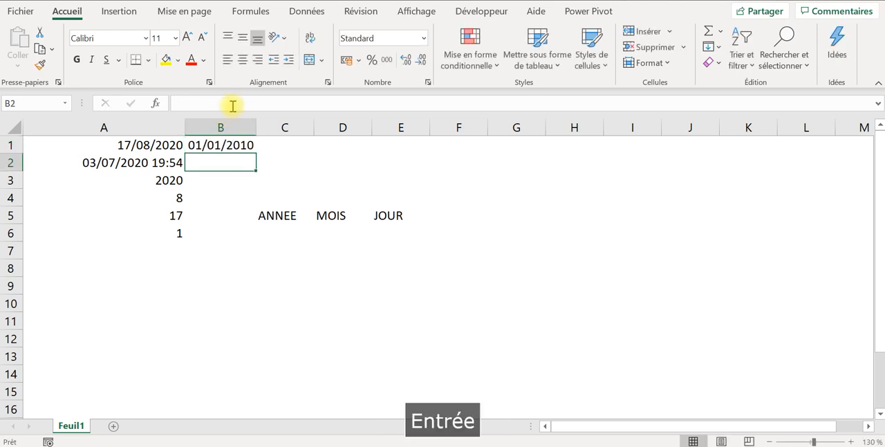
# - Start a DATEDIF formula in cell C6, under the ANNEE header
pyautogui.click(283, 232)
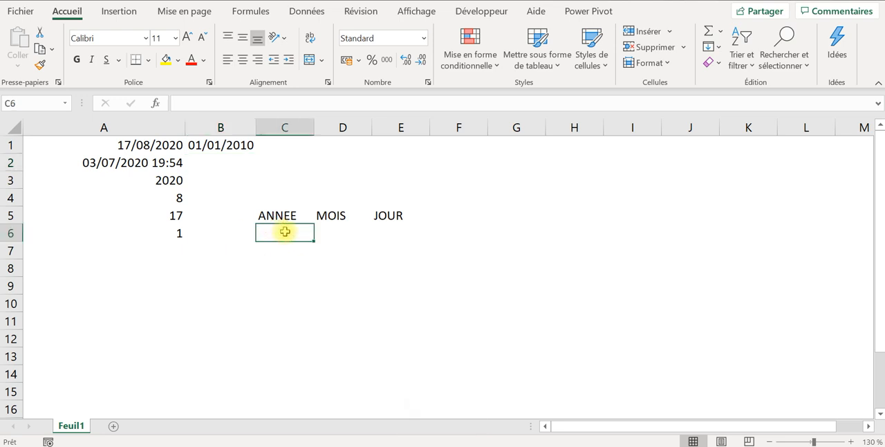
pyautogui.write('+DA')
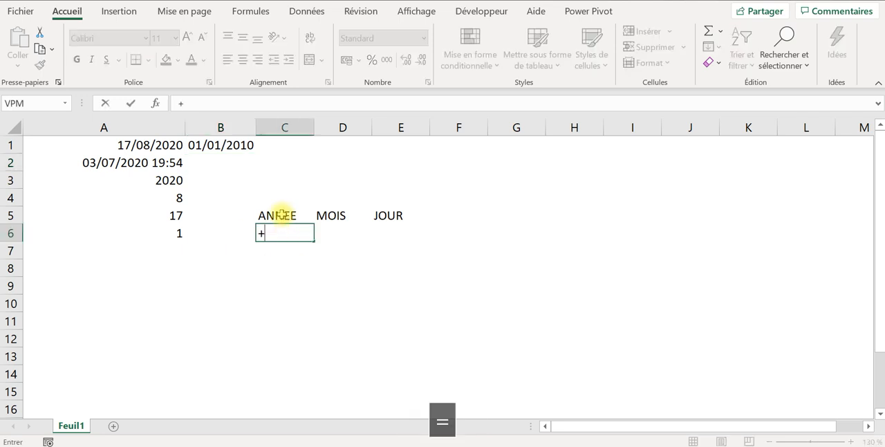
pyautogui.press('BackSpace')
pyautogui.press('BackSpace')
pyautogui.press('BackSpace')
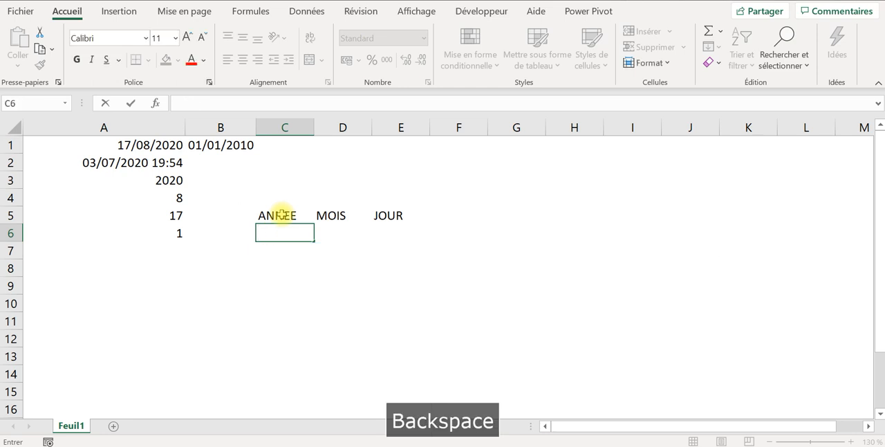
pyautogui.write('=da')
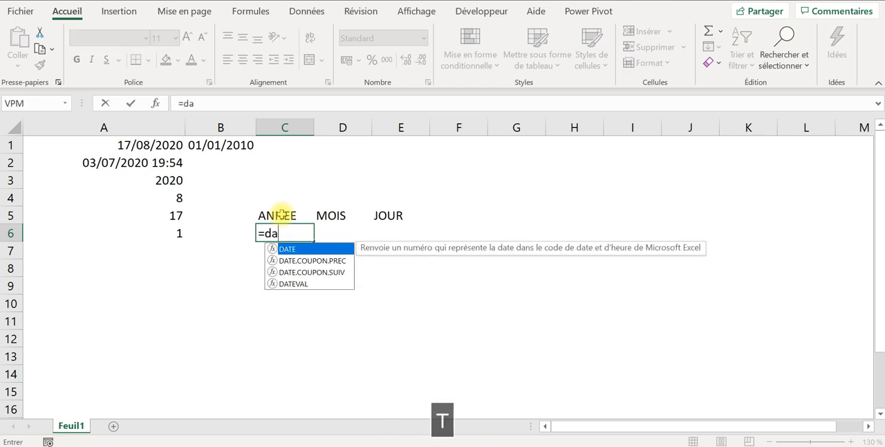
pyautogui.write('tedi')
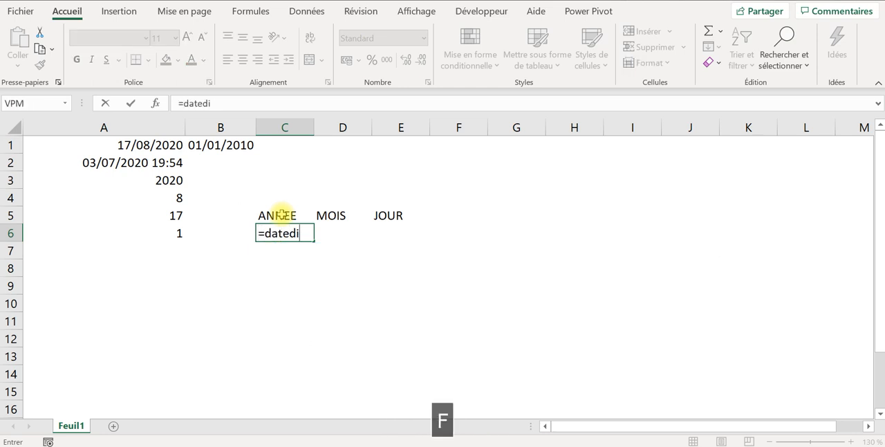
pyautogui.write('f(')
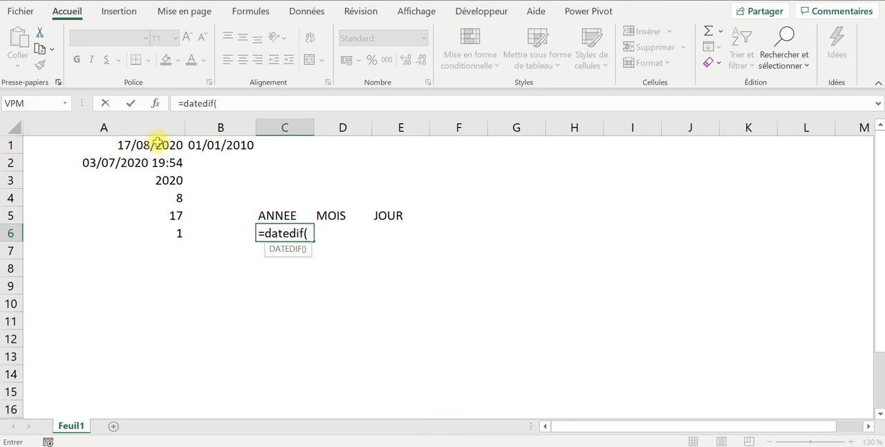
# - Complete the DATEDIF formula in C6 with B1 as start date, A1 as end date and "y" as the unit
pyautogui.click(224, 145)
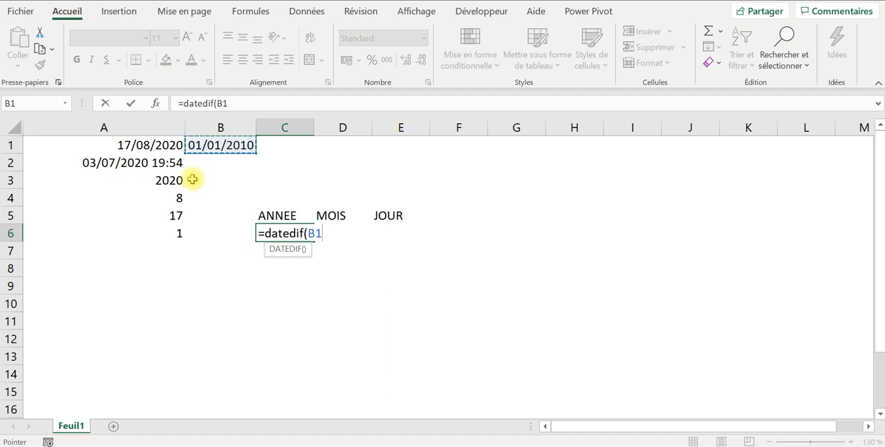
pyautogui.write(';')
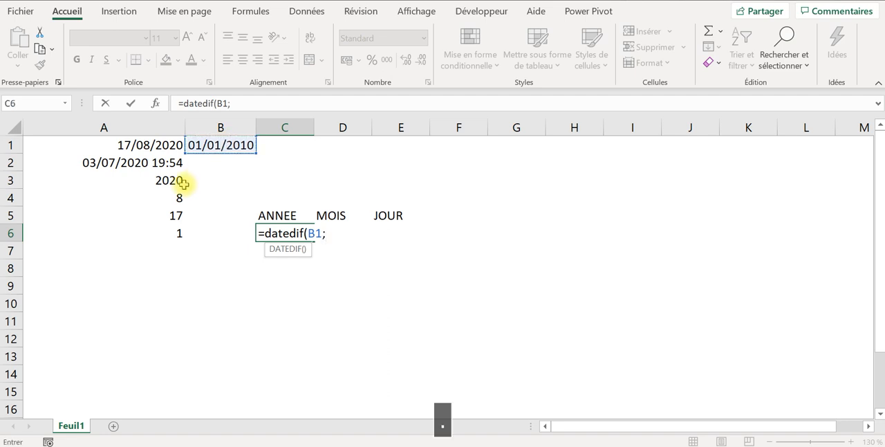
pyautogui.click(142, 142)
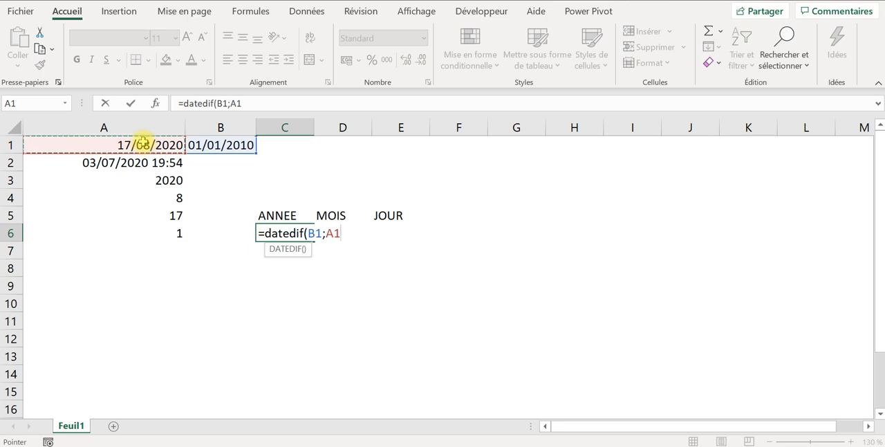
pyautogui.write(')')
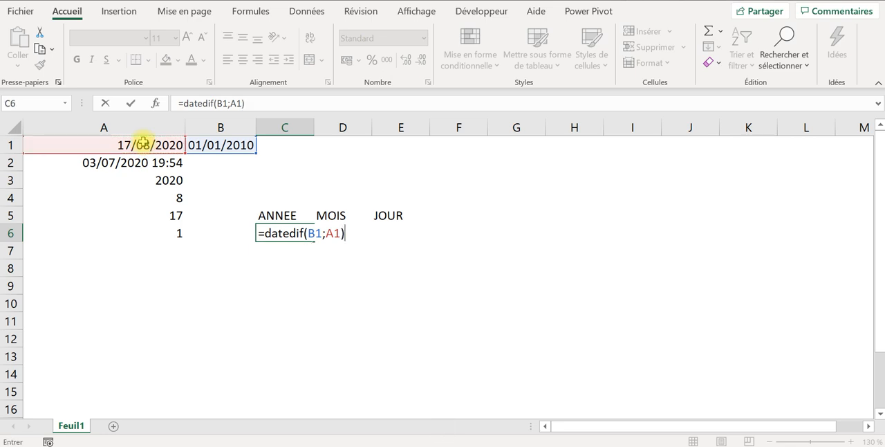
pyautogui.press('BackSpace')
pyautogui.write(';')
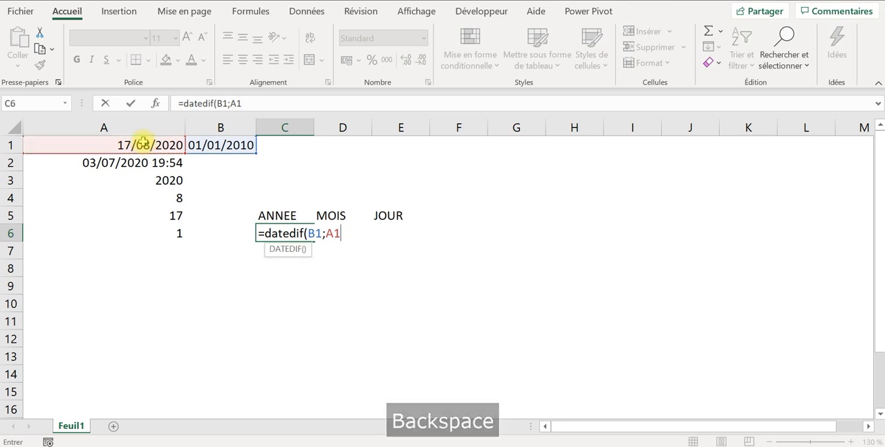
pyautogui.write('"')
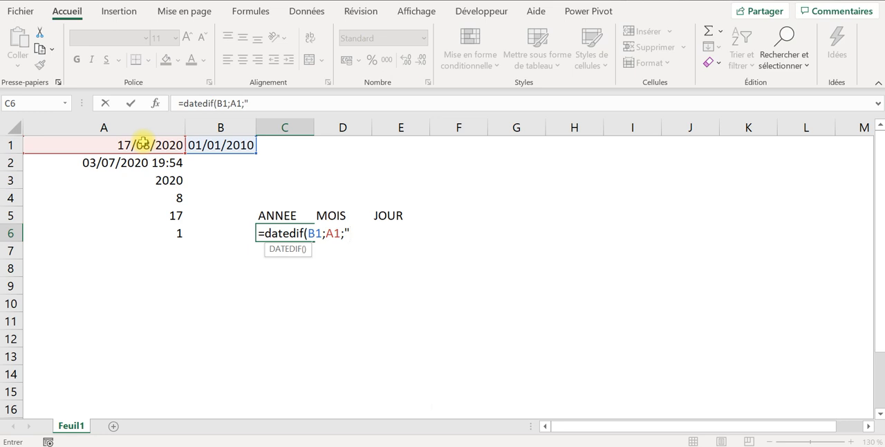
pyautogui.write('y")')
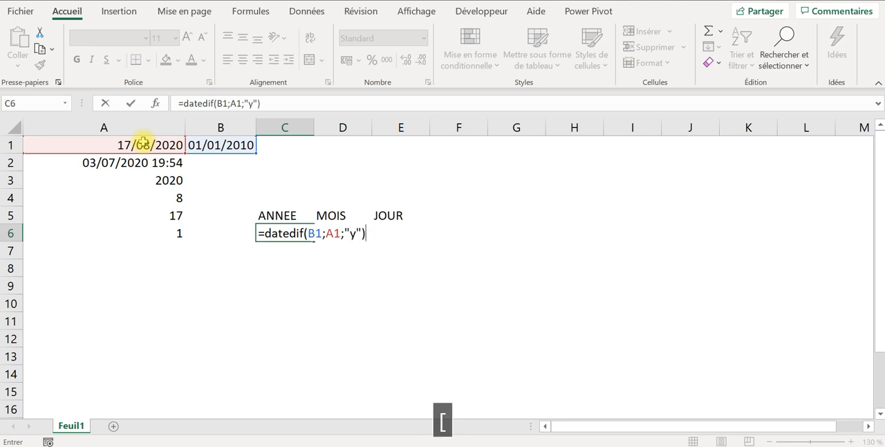
pyautogui.press('Return')
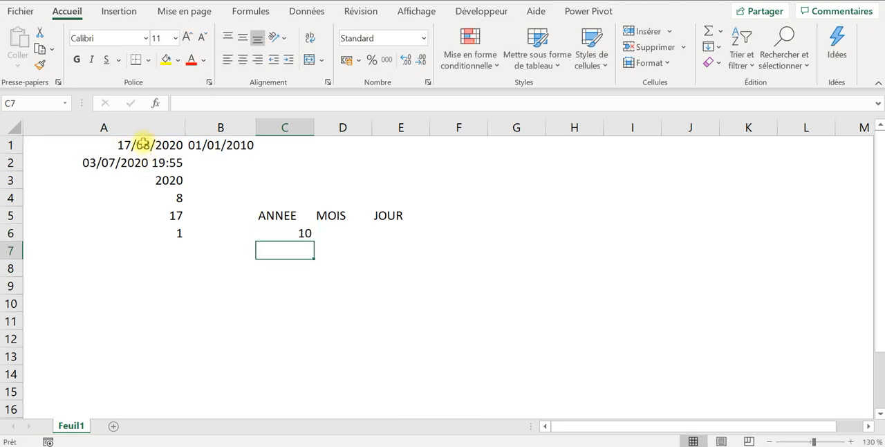
# - Review the two dates in A1 and B1 and the year-difference formula in C6
pyautogui.click(142, 144)
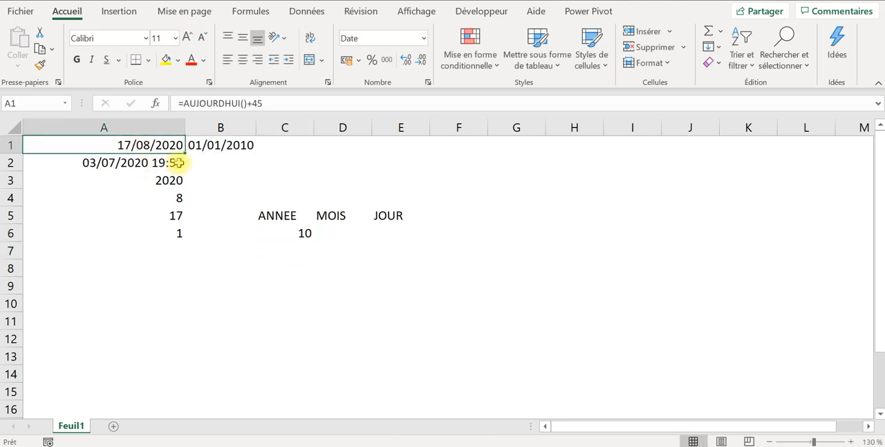
pyautogui.click(216, 148)
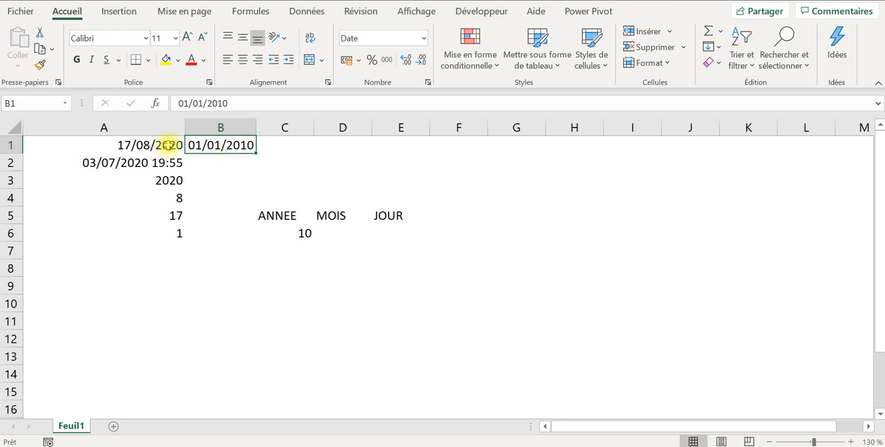
pyautogui.click(292, 233)
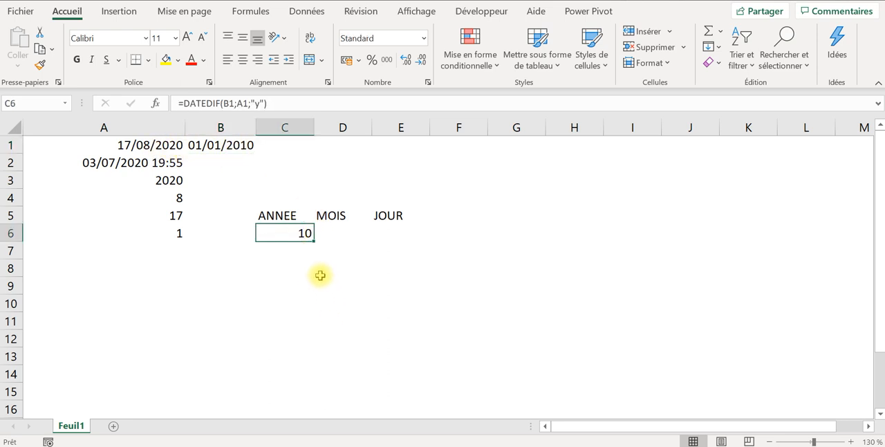
pyautogui.moveTo(280, 104); pyautogui.dragTo(108, 82)
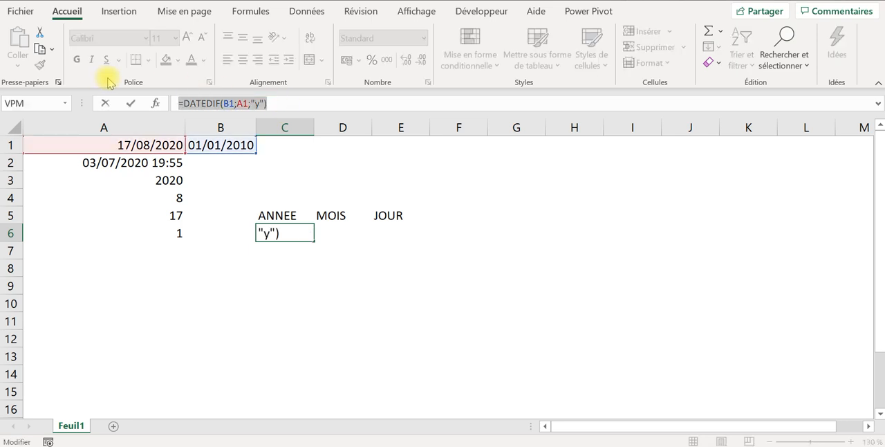
pyautogui.write('c')
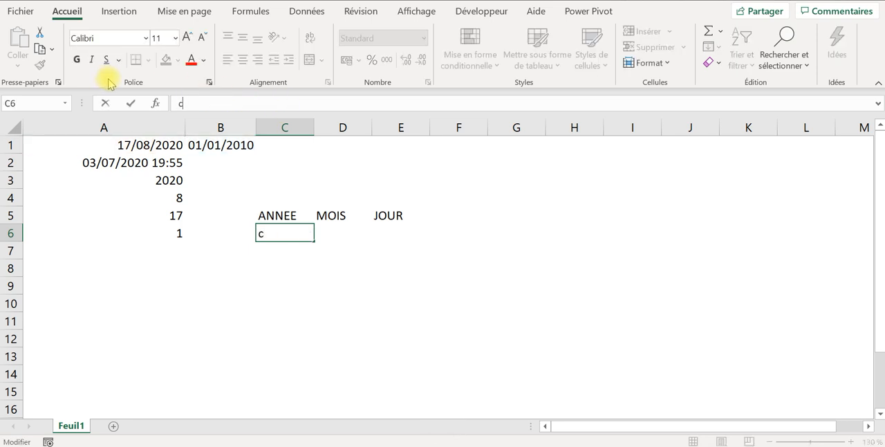
pyautogui.press('BackSpace')
pyautogui.press('Return')
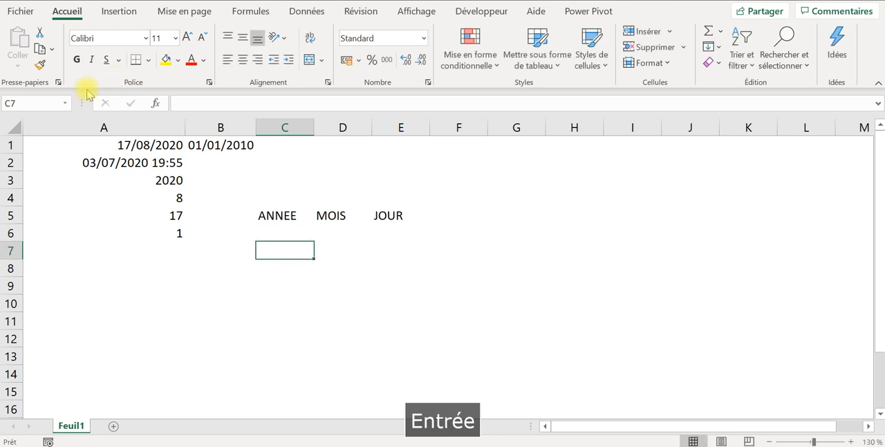
pyautogui.hotkey('ctrl', 'z')
# - Copy the text of the DATEDIF formula in C6 into cell D6, under the MOIS header
pyautogui.moveTo(287, 105); pyautogui.dragTo(103, 81)
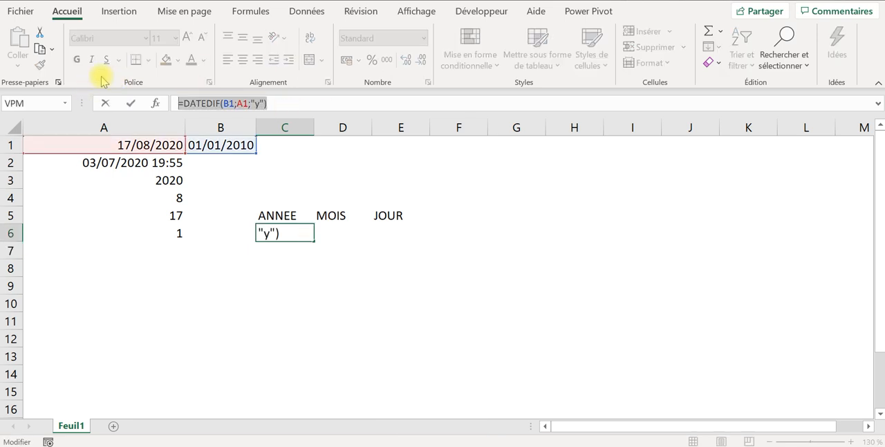
pyautogui.hotkey('ctrl', 'c')
pyautogui.press('Tab')
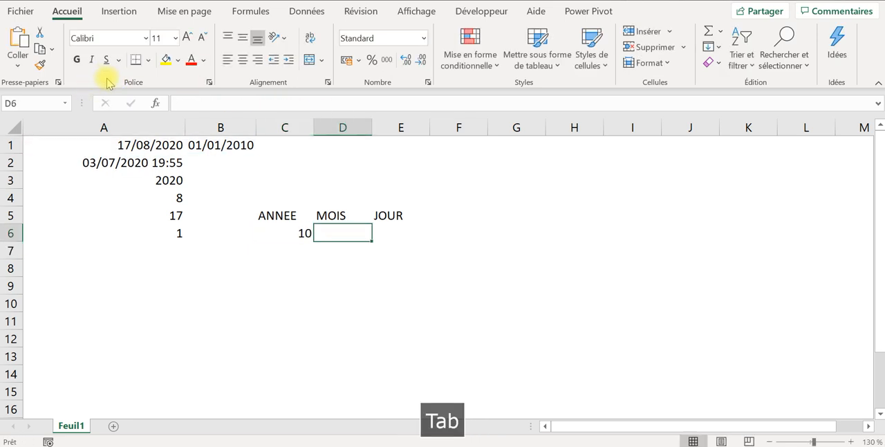
pyautogui.click(211, 102)
pyautogui.hotkey('ctrl', 'v')
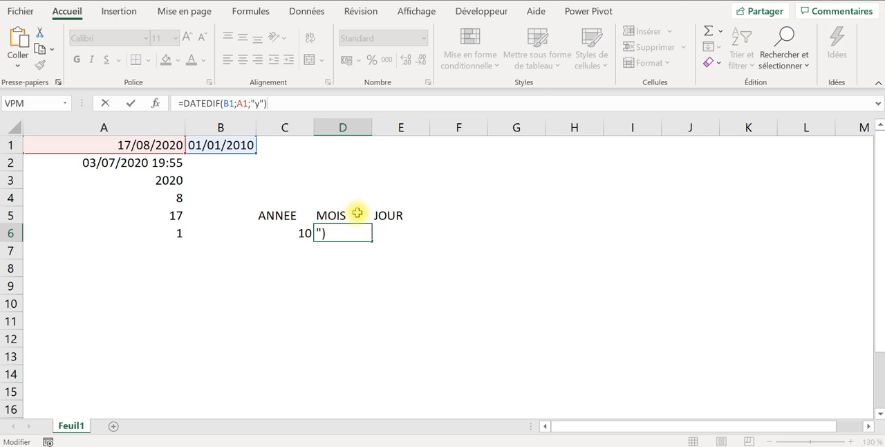
# - Change the unit of the DATEDIF formula in D6 to "m"
pyautogui.click(260, 104)
pyautogui.press('BackSpace')
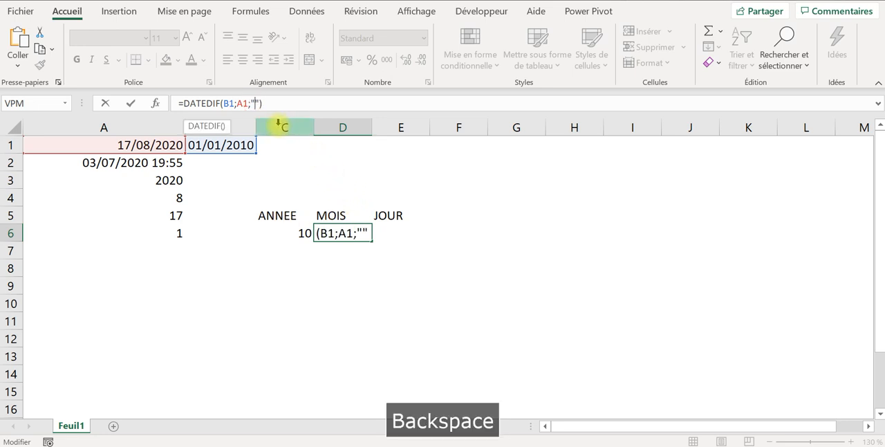
pyautogui.write('m')
pyautogui.press('Return')
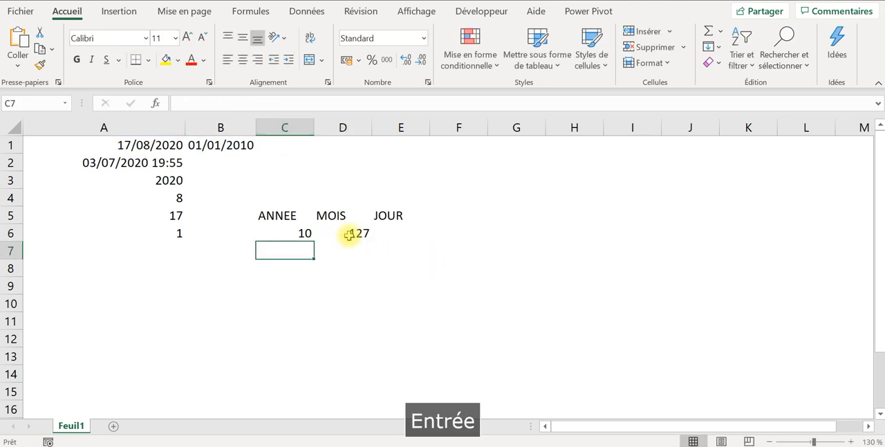
# - Change the unit in D6 to "ym" so the formula counts only the months beyond full years
pyautogui.click(228, 146)
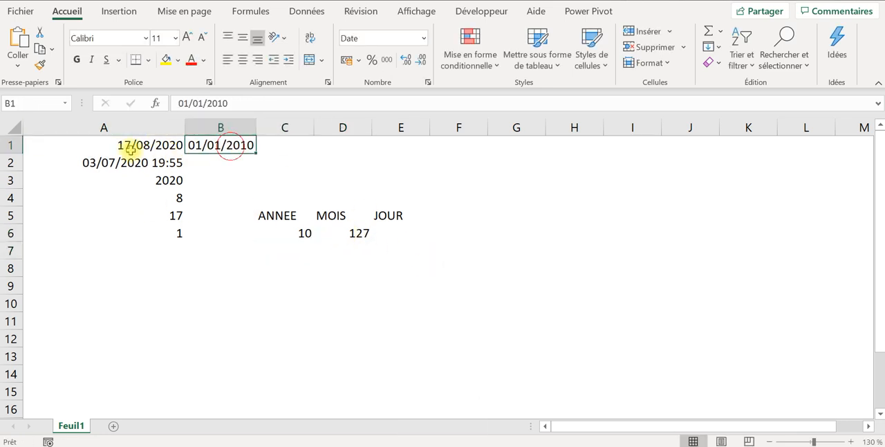
pyautogui.click(134, 146)
pyautogui.click(359, 232)
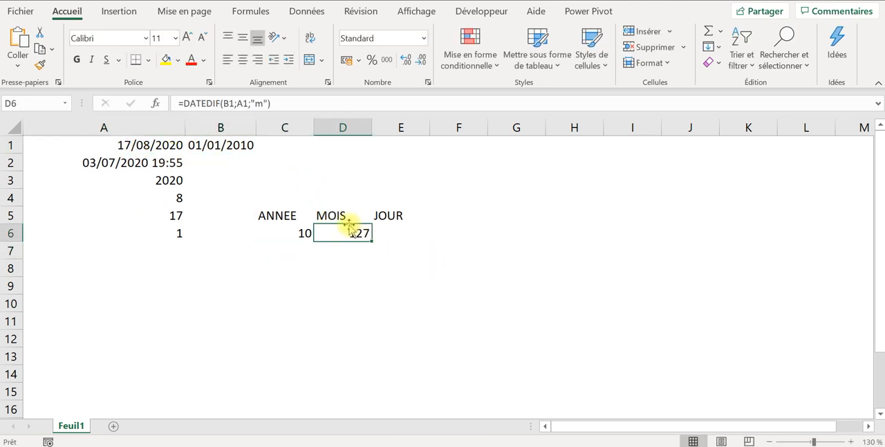
pyautogui.click(265, 103)
pyautogui.write('y')
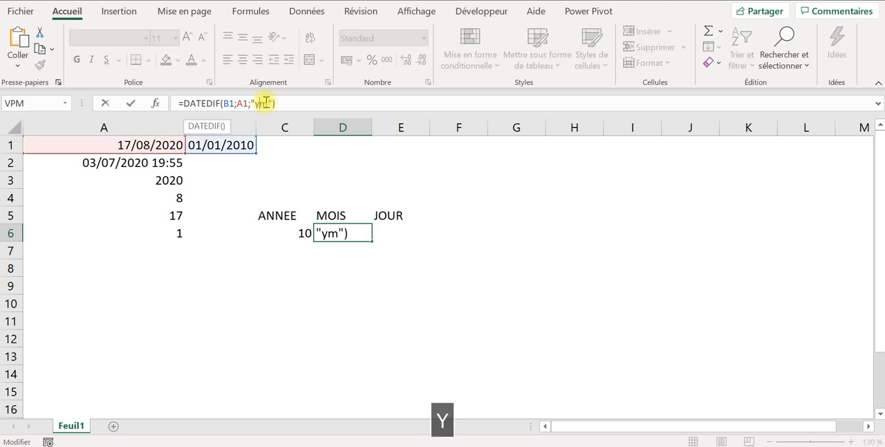
pyautogui.press('Return')
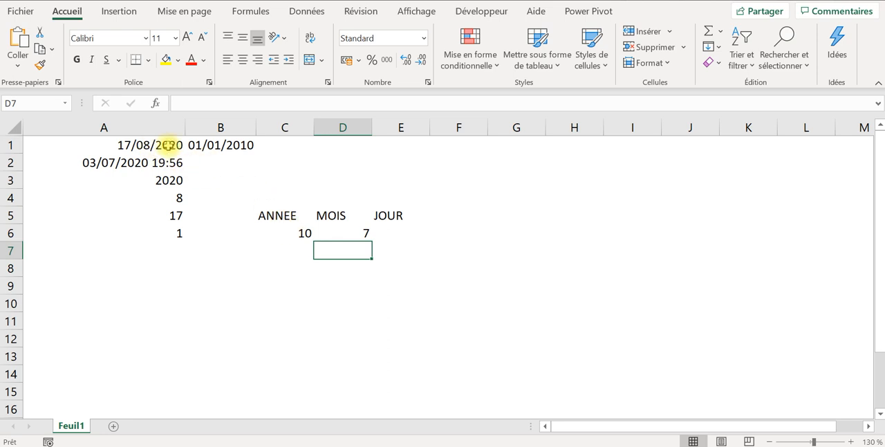
# - Copy the text of the DATEDIF formula in D6 into cell E6, under the JOUR header
pyautogui.click(289, 233)
pyautogui.click(348, 235)
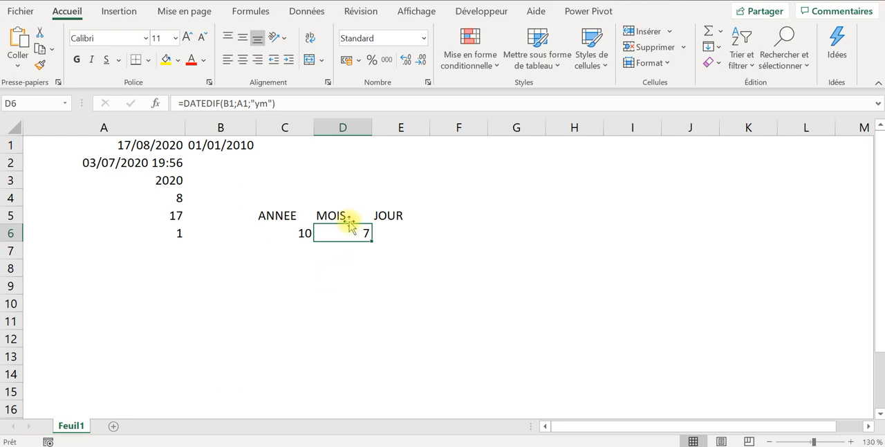
pyautogui.click(389, 232)
pyautogui.click(361, 232)
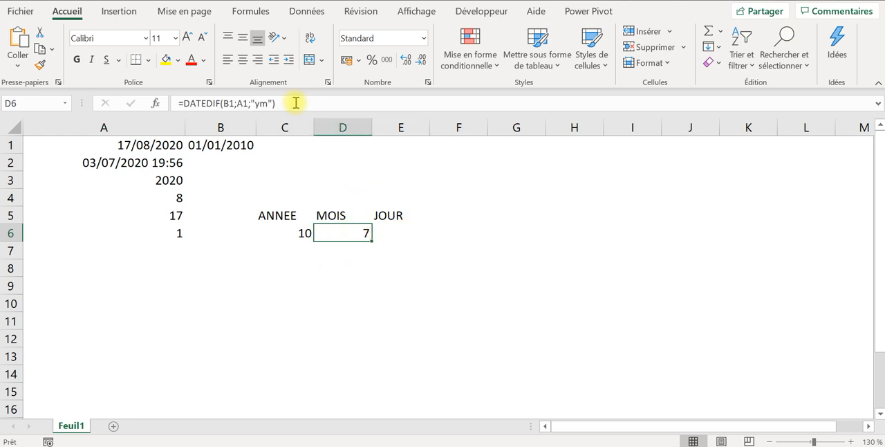
pyautogui.moveTo(295, 102); pyautogui.dragTo(178, 103)
pyautogui.hotkey('ctrl', 'c')
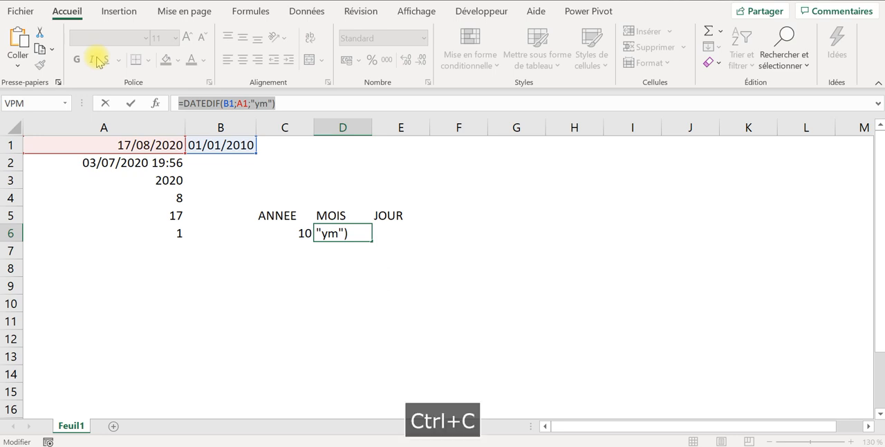
pyautogui.press('Tab')
pyautogui.click(207, 105)
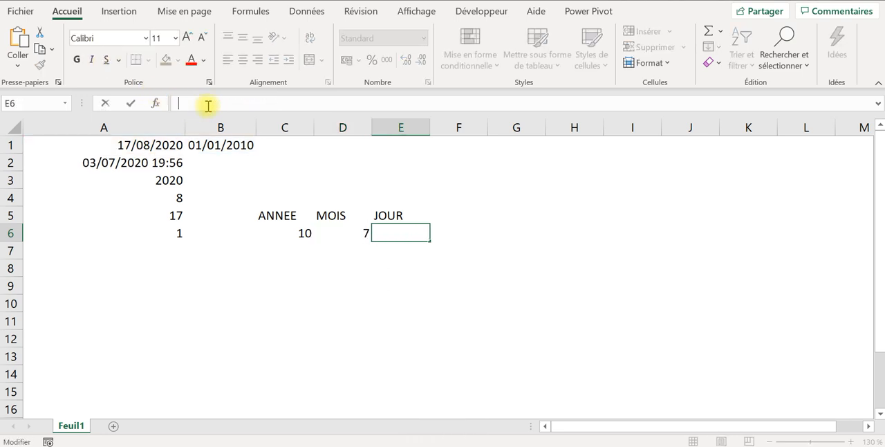
pyautogui.hotkey('ctrl', 'v')
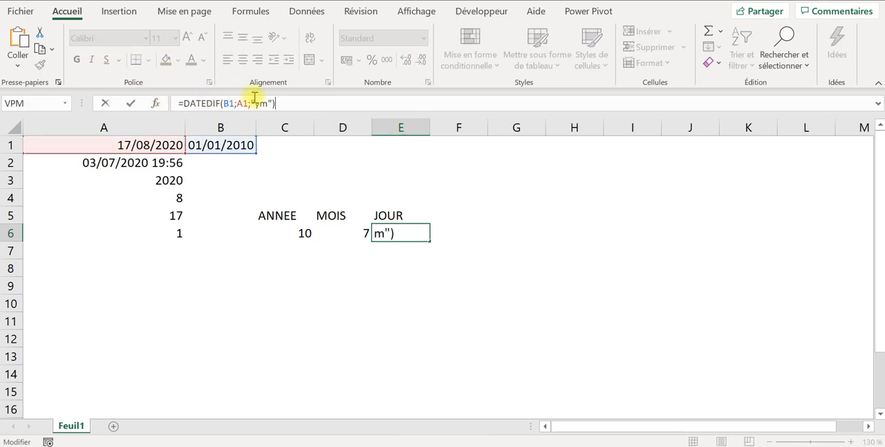
# - Change the unit of the DATEDIF formula in E6 to "md"
pyautogui.click(258, 103)
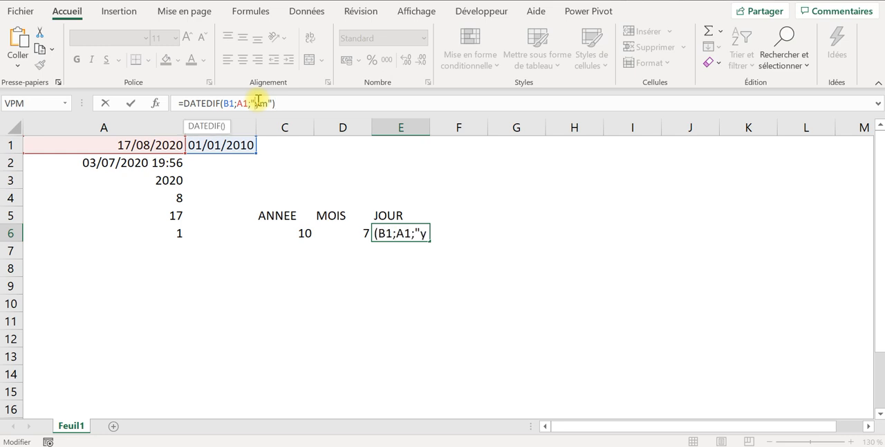
pyautogui.click(259, 102)
pyautogui.press('BackSpace')
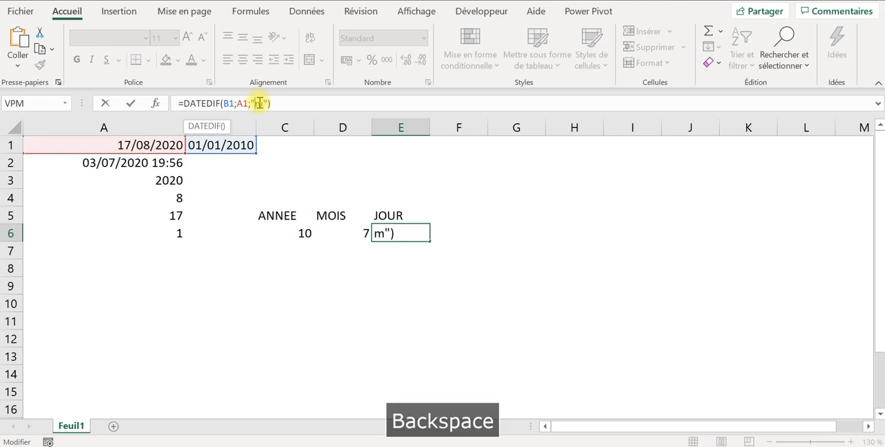
pyautogui.click(263, 103)
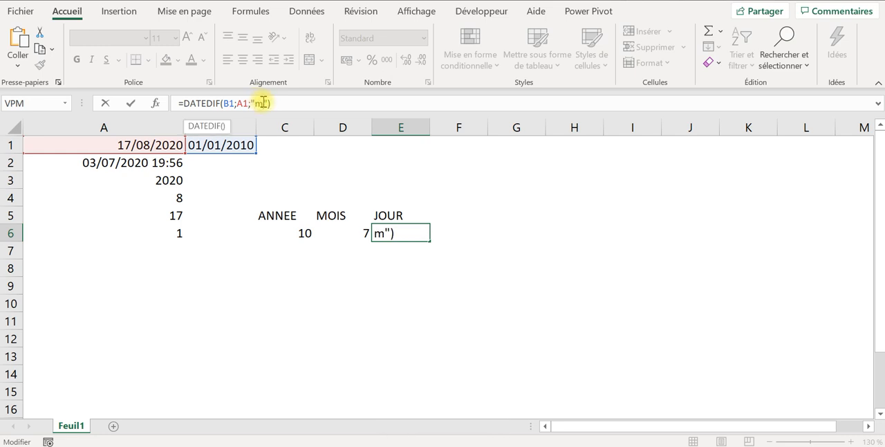
pyautogui.write('d')
pyautogui.press('Tab')
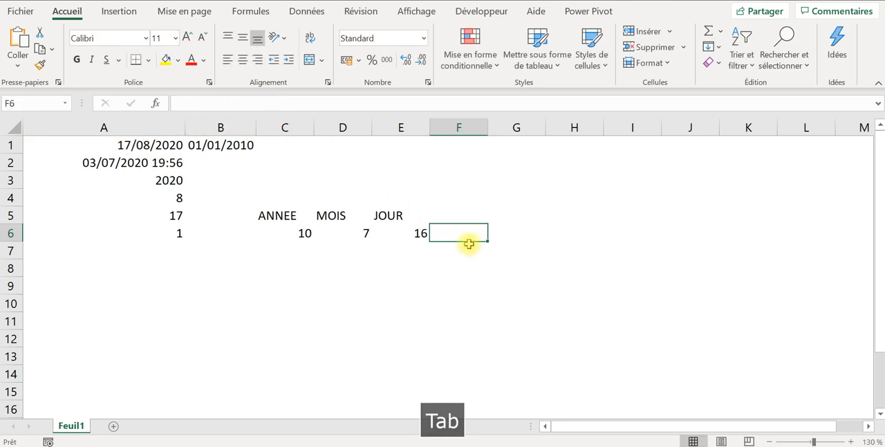
# - Examine the year, month and day DATEDIF formulas in C6, D6 and E6
pyautogui.click(418, 231)
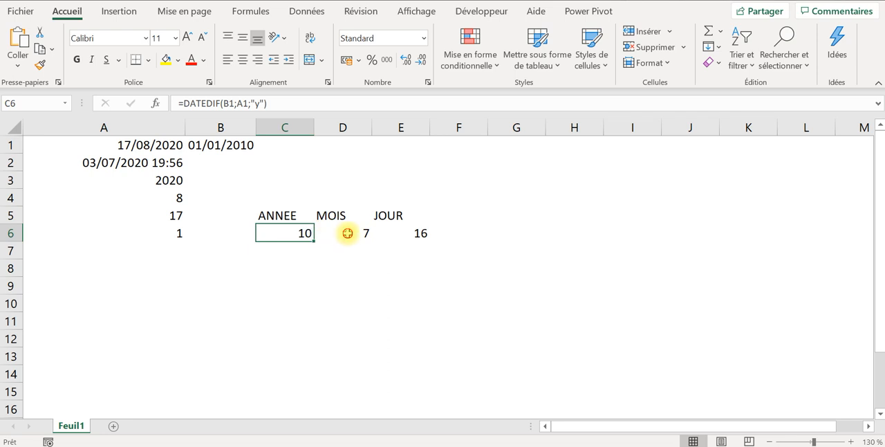
pyautogui.click(344, 233)
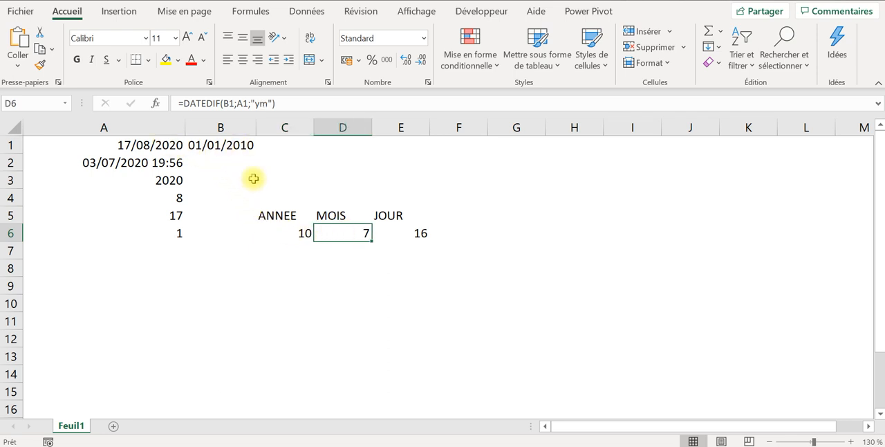
pyautogui.click(280, 239)
pyautogui.click(349, 238)
pyautogui.click(402, 233)
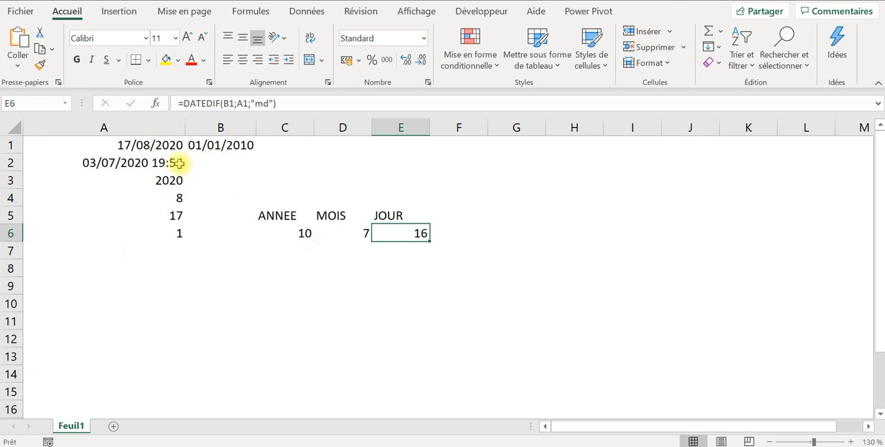
# - Change the start date in cell B1 to 17/08/2010 and select the year result in C6
pyautogui.click(195, 145)
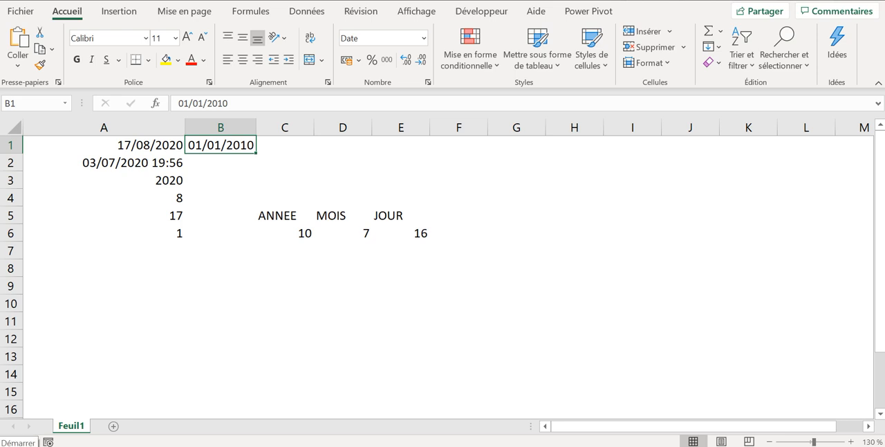
pyautogui.write('&')
pyautogui.press('capslock')
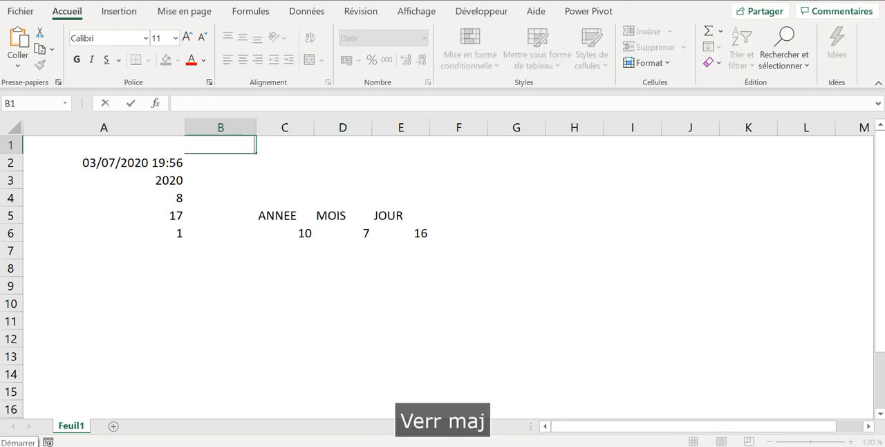
pyautogui.press('BackSpace')
pyautogui.write('17')
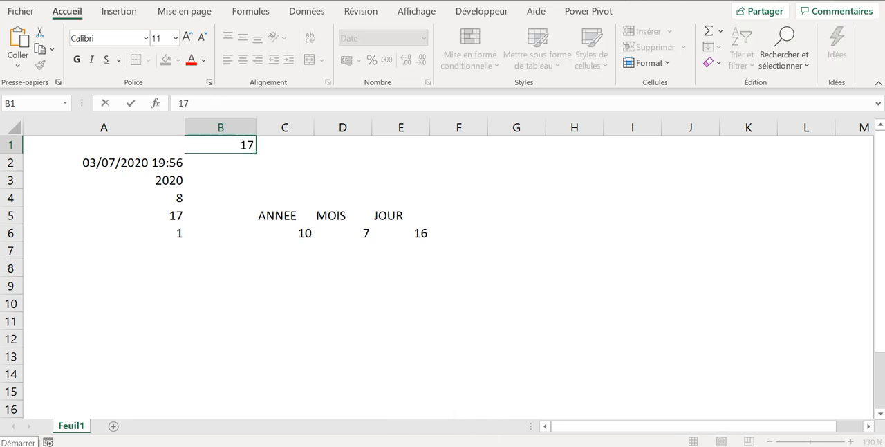
pyautogui.write('/08')
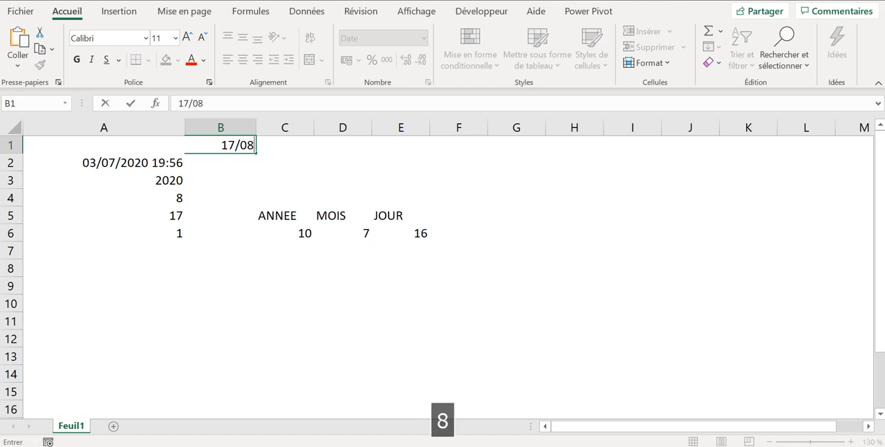
pyautogui.write('/2020')
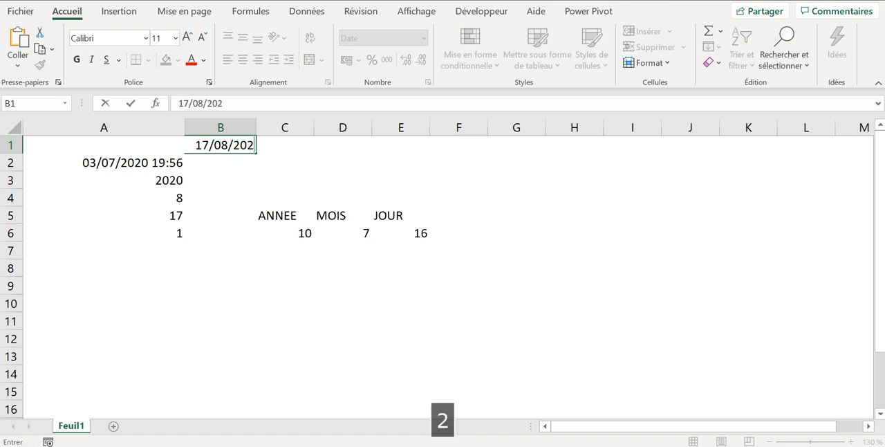
pyautogui.press('BackSpace')
pyautogui.press('BackSpace')
pyautogui.write('10')
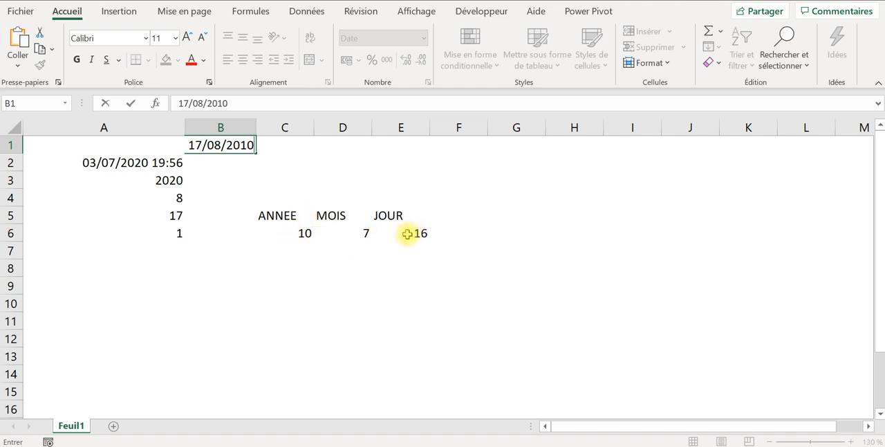
pyautogui.press('Return')
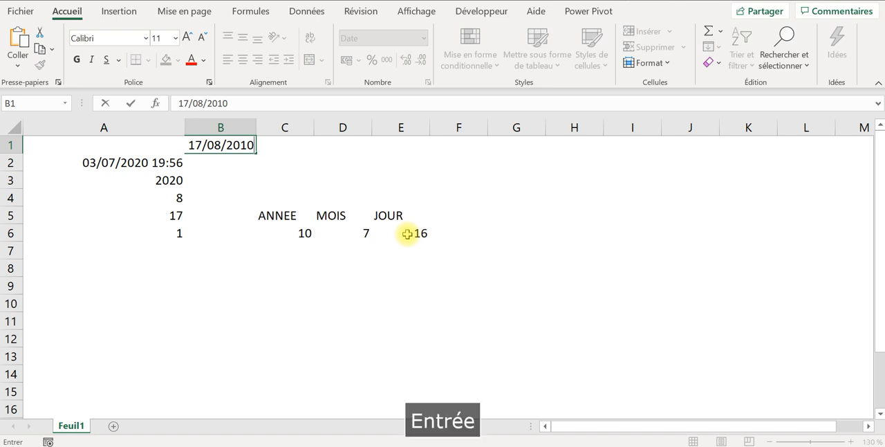
pyautogui.click(296, 236)
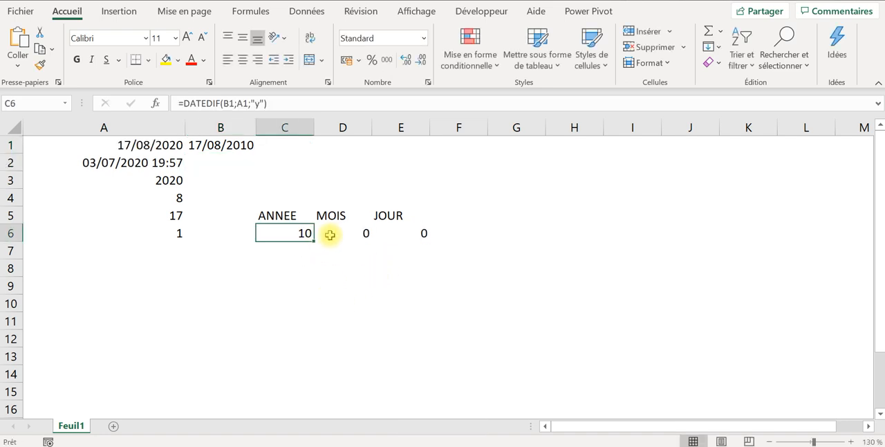
# - Examine the end date formula in A1 and the DATEDIF results for years, months and days in C6, D6 and E6
pyautogui.click(334, 233)
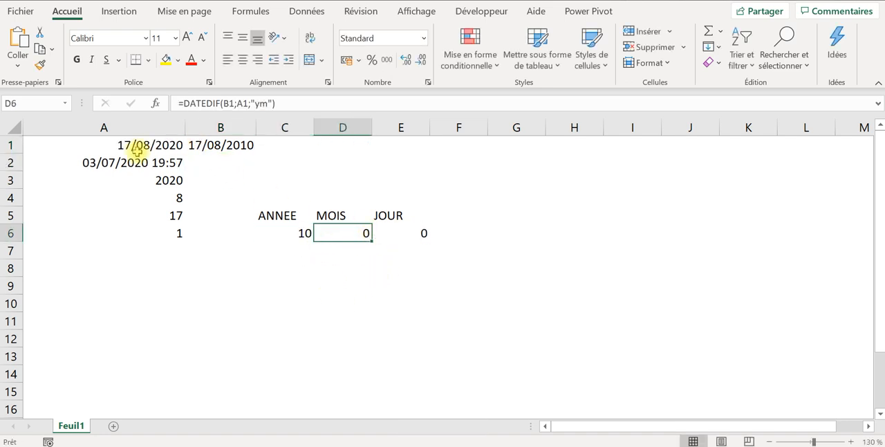
pyautogui.click(145, 145)
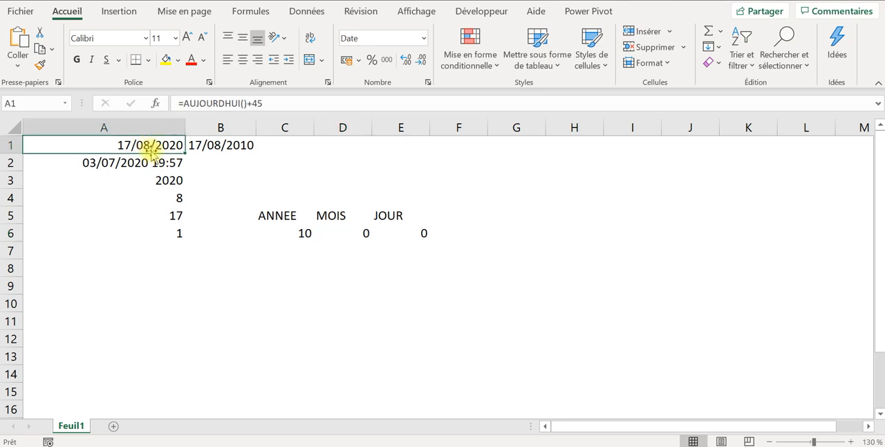
pyautogui.click(294, 233)
pyautogui.click(357, 234)
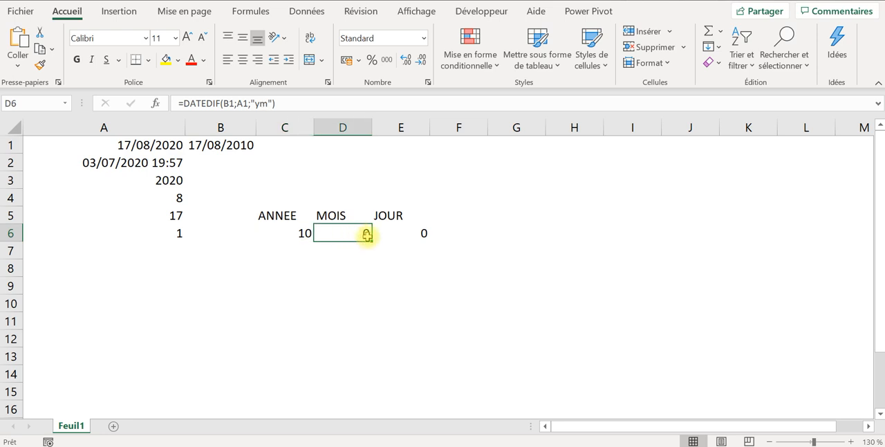
pyautogui.click(399, 233)
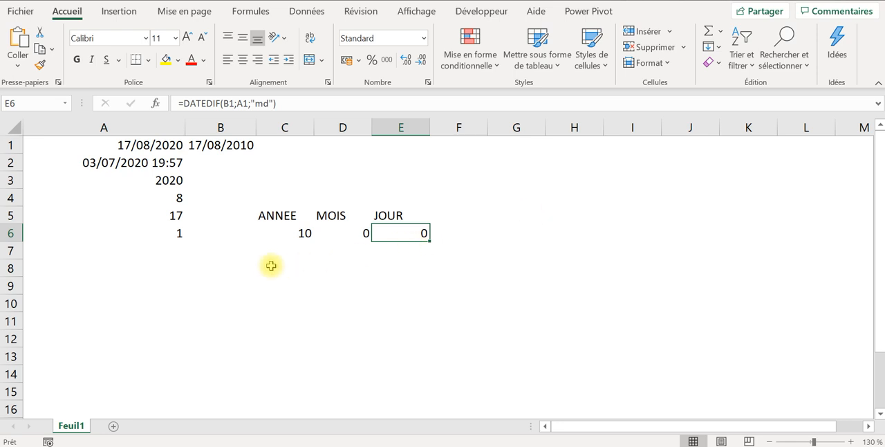
# - Enter two first names in capitals as sample text in cells B10 and B11
pyautogui.click(218, 296)
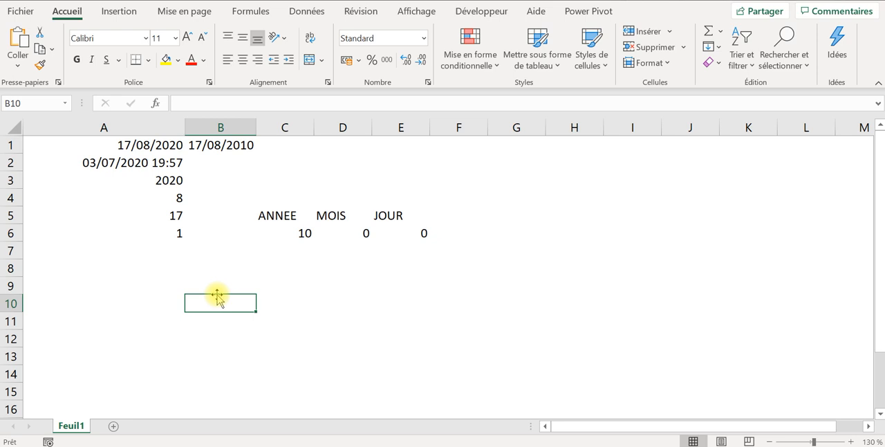
pyautogui.write('ST')
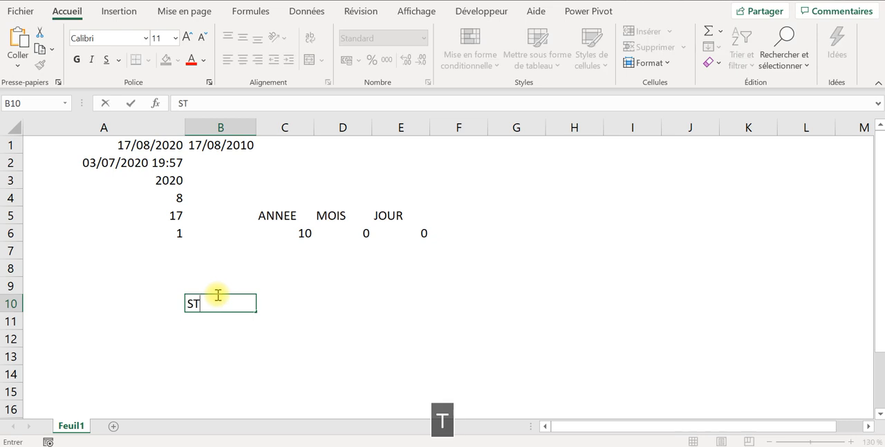
pyautogui.write('EPHANE')
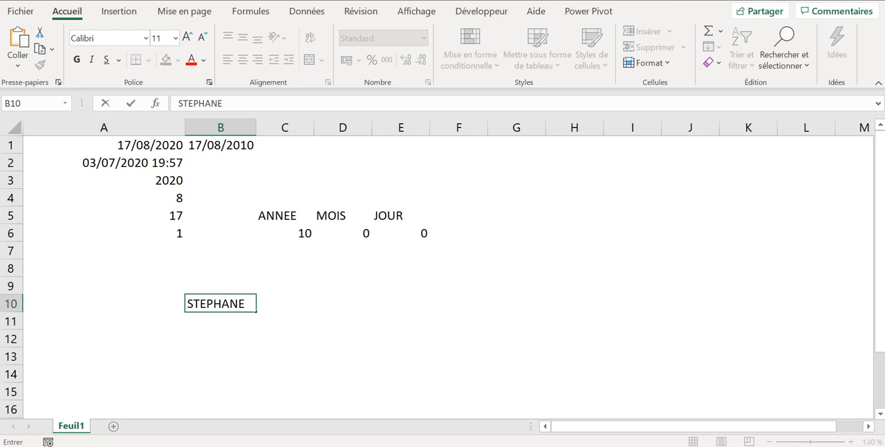
pyautogui.press('Return')
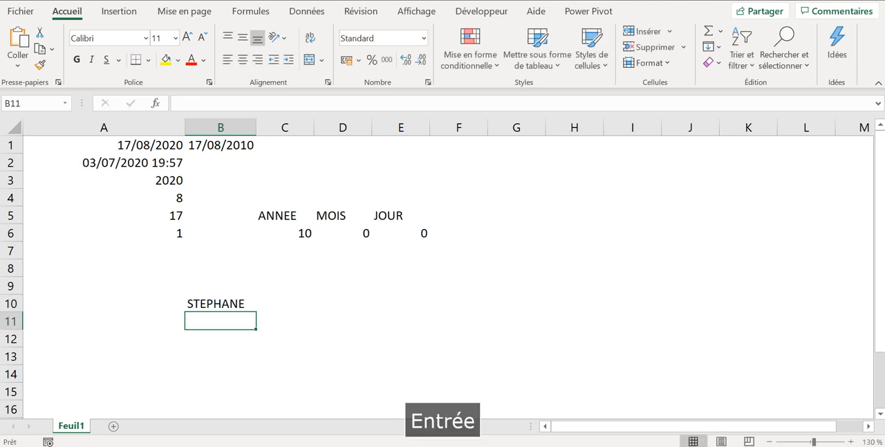
pyautogui.write('CAR')
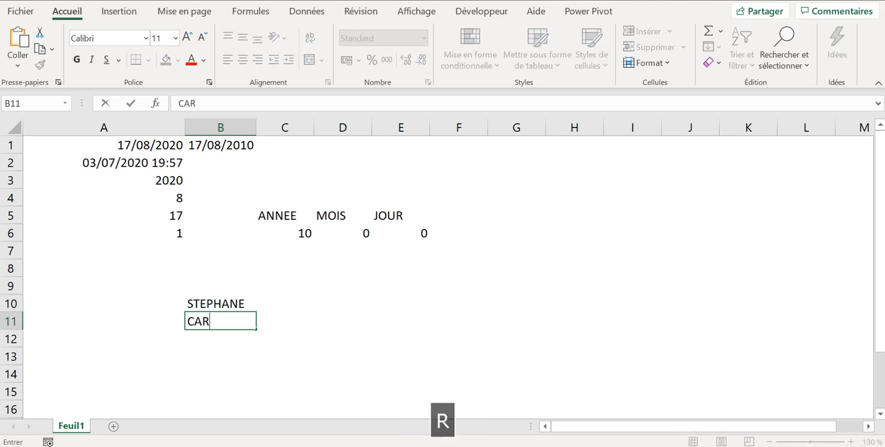
pyautogui.write('OLE')
pyautogui.press('Tab')
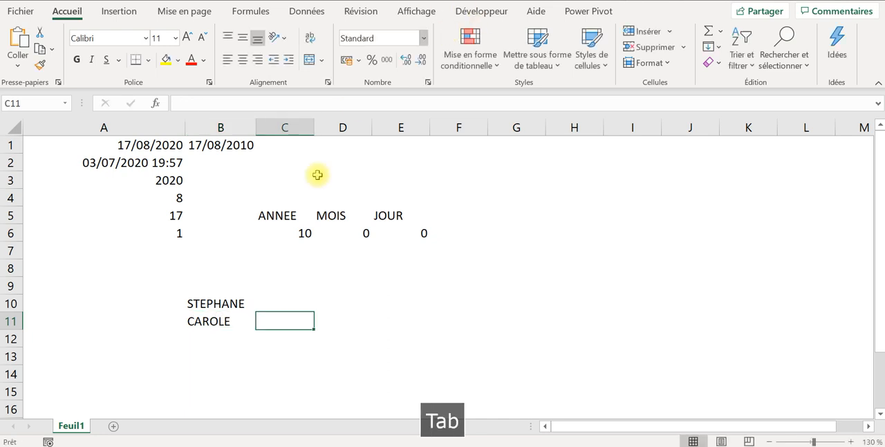
# - Enter =GAUCHE(B10;2) in cell C10 to extract the name's first two characters, and fill the formula down to C11
pyautogui.click(296, 303)
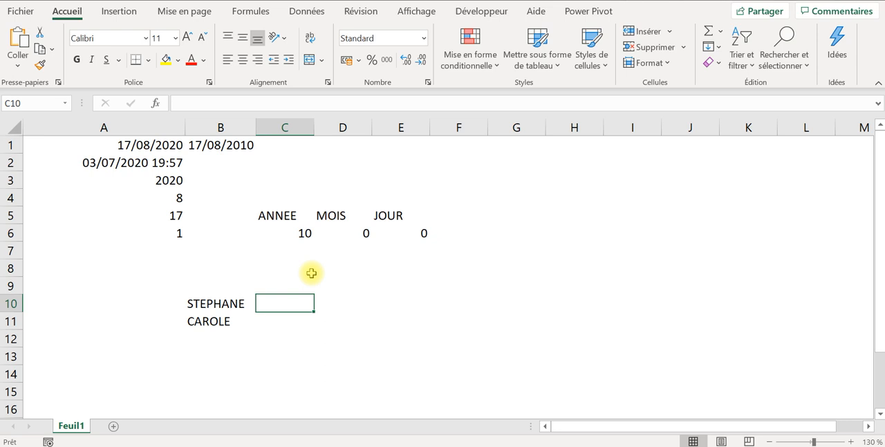
pyautogui.write('+')
pyautogui.press('BackSpace')
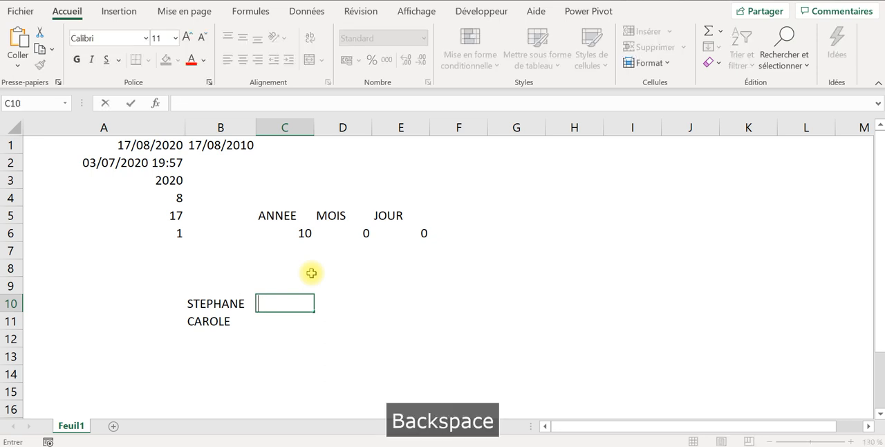
pyautogui.write('=gau')
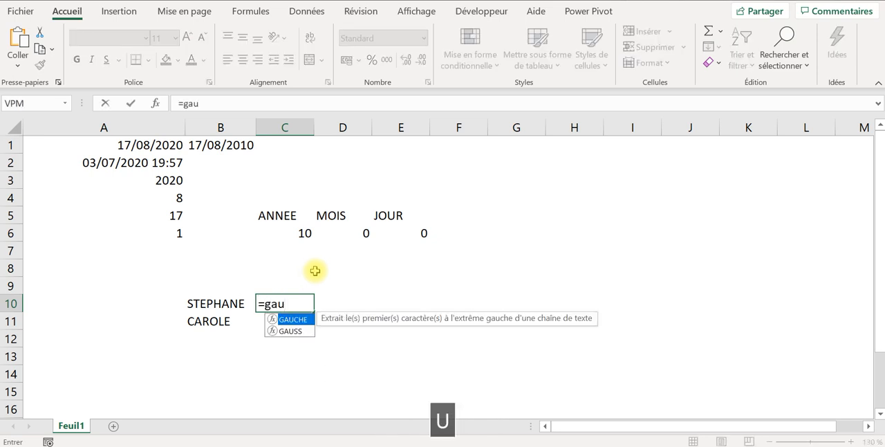
pyautogui.doubleClick(294, 319)
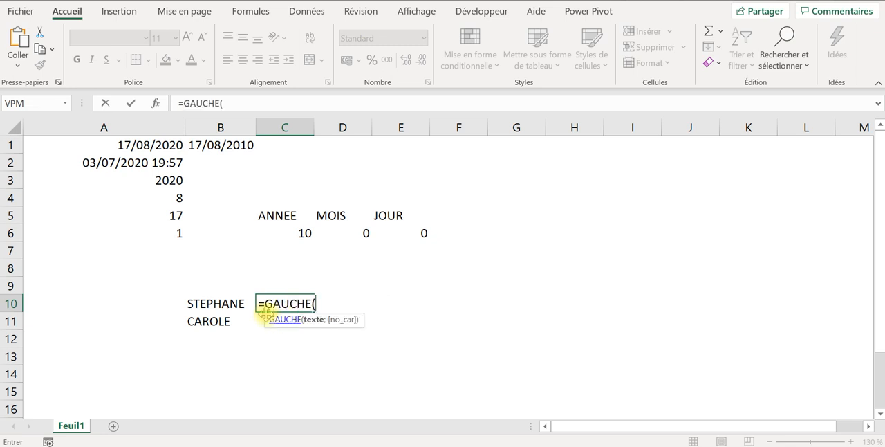
pyautogui.click(196, 307)
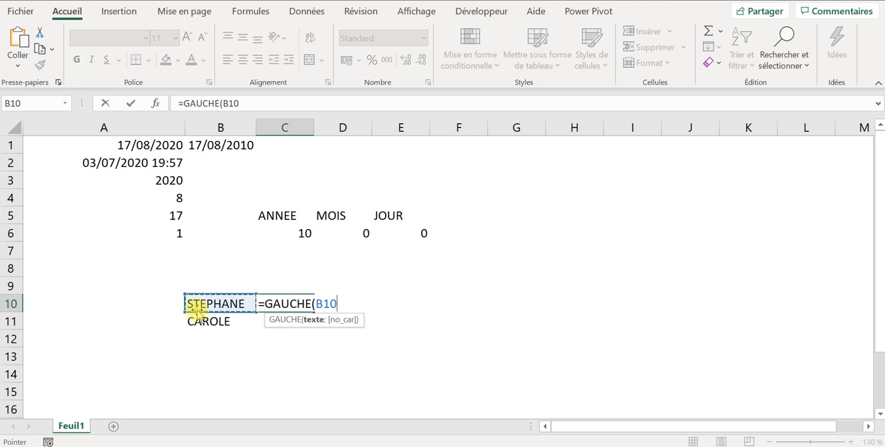
pyautogui.write(';')
pyautogui.press('capslock')
pyautogui.write('2')
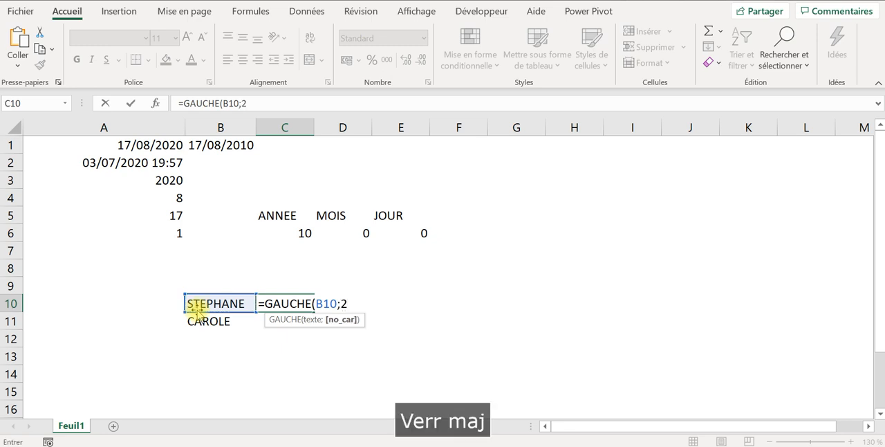
pyautogui.write(')')
pyautogui.press('Return')
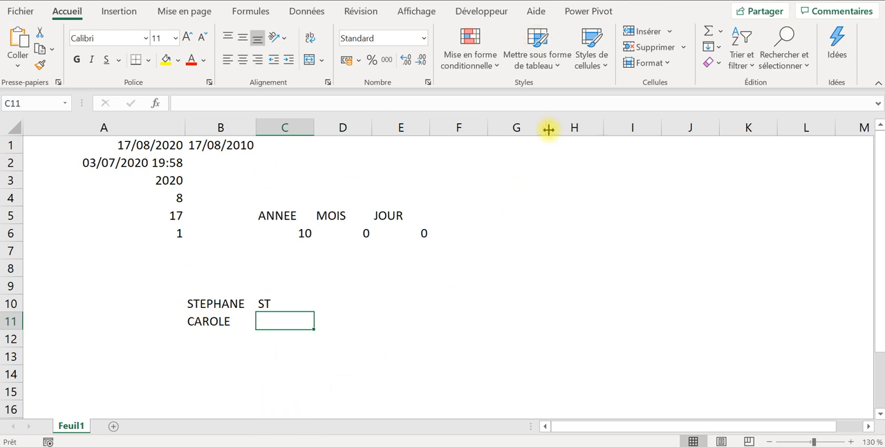
pyautogui.click(277, 301)
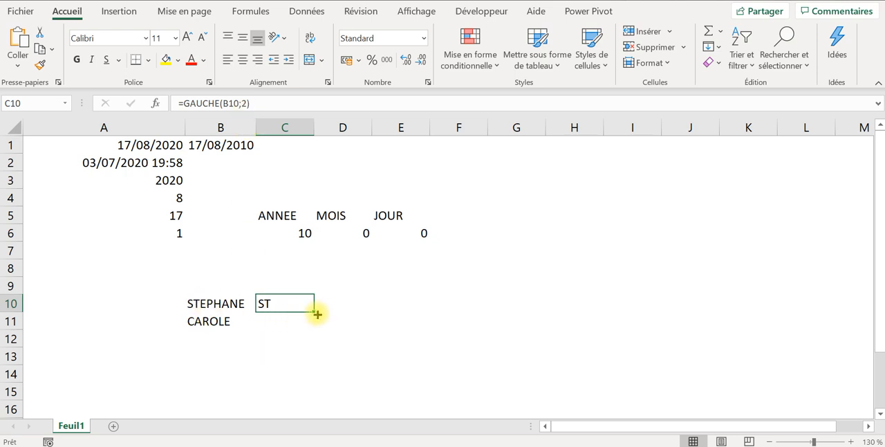
pyautogui.moveTo(315, 314); pyautogui.dragTo(311, 334)
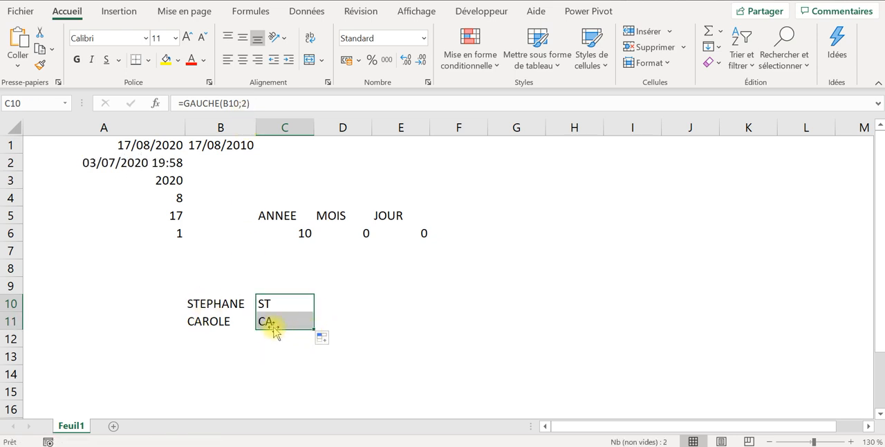
# - Change the number of characters in the GAUCHE formula in C10 to 1
pyautogui.click(297, 302)
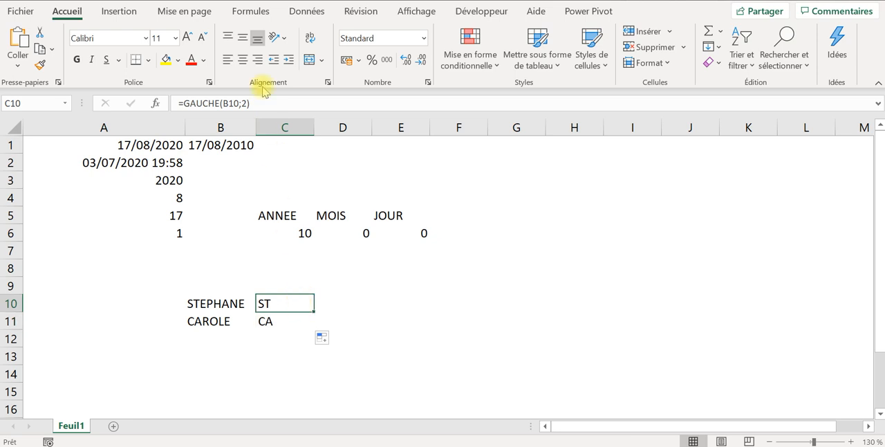
pyautogui.click(245, 102)
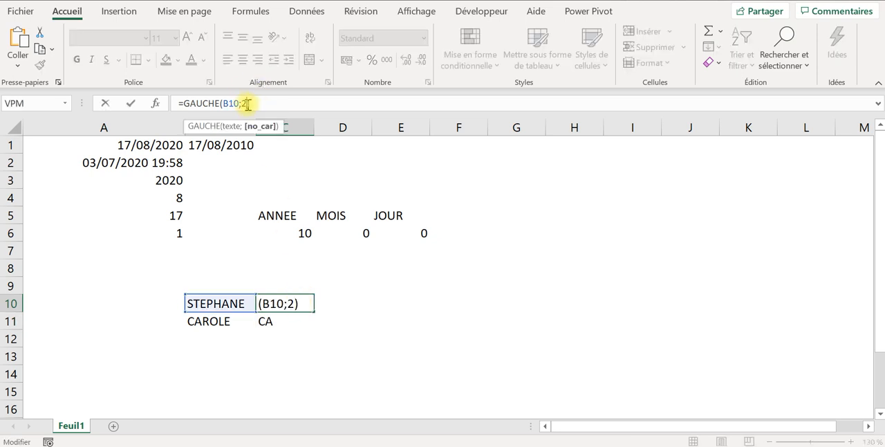
pyautogui.press('BackSpace')
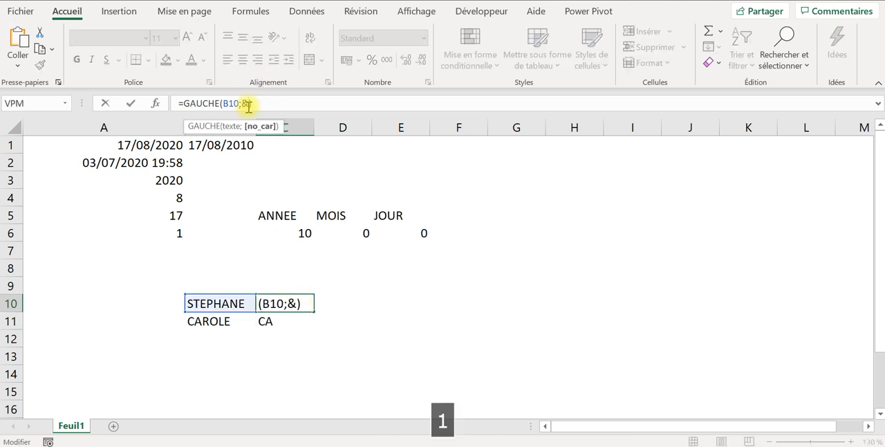
pyautogui.press('BackSpace')
pyautogui.press('capslock')
pyautogui.write('1')
pyautogui.press('Return')
# - Set the number of characters in C10's GAUCHE formula to 3 and fill it down to C11
pyautogui.click(259, 301)
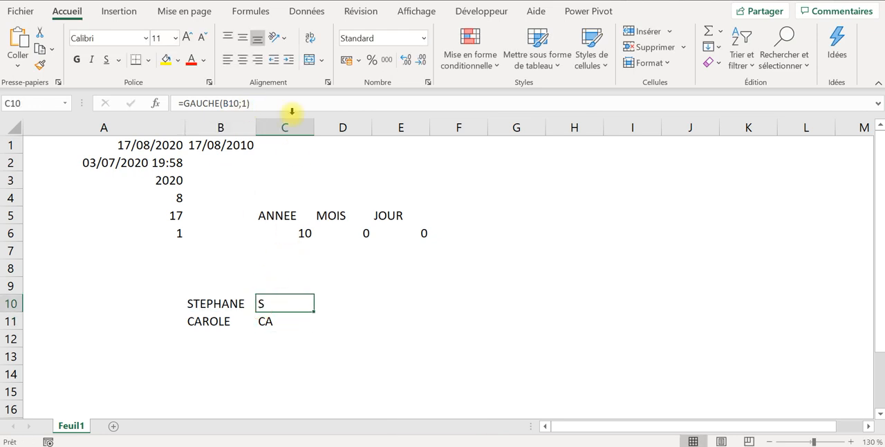
pyautogui.click(249, 103)
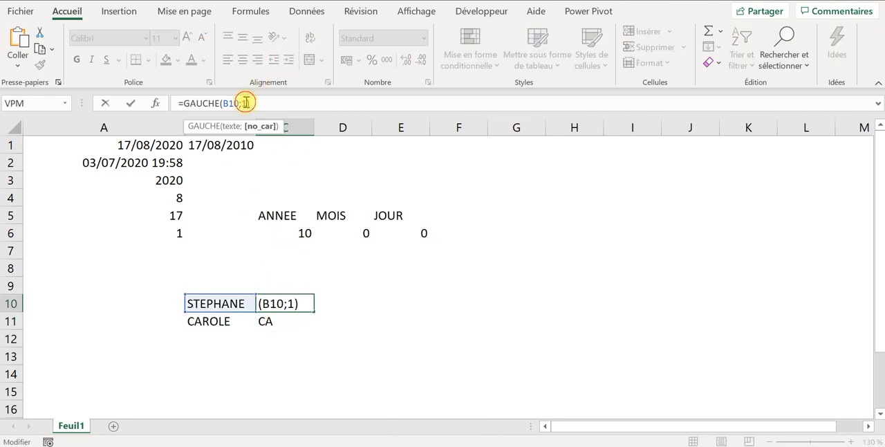
pyautogui.press('BackSpace')
pyautogui.write('3')
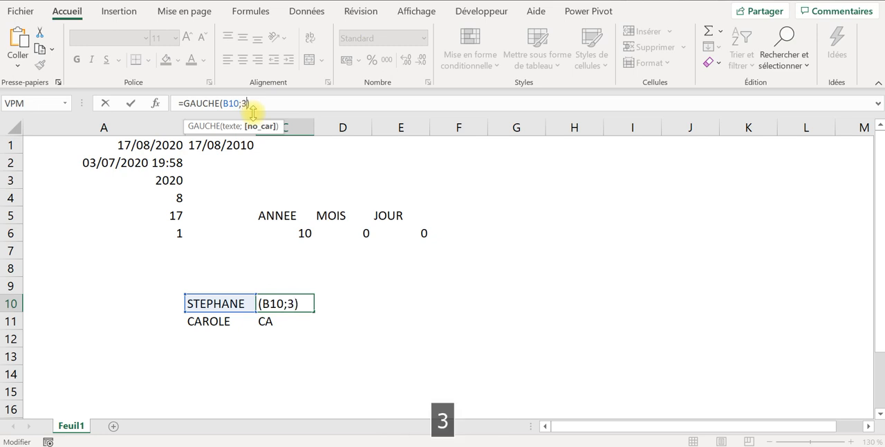
pyautogui.press('Return')
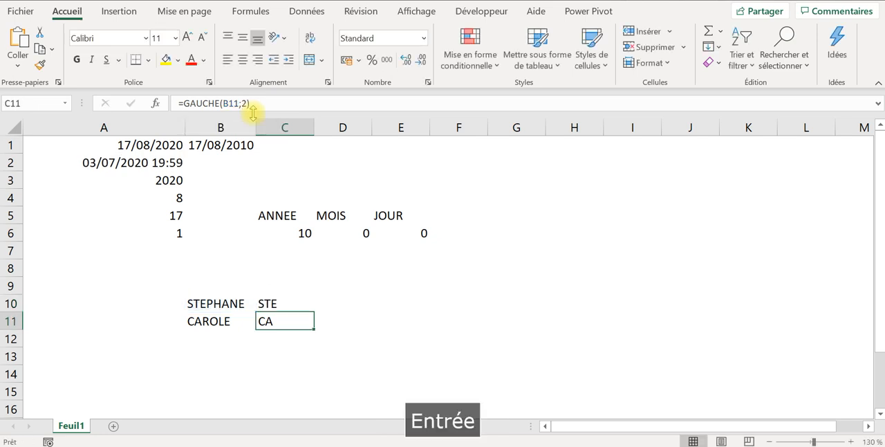
pyautogui.click(287, 308)
pyautogui.moveTo(313, 312); pyautogui.dragTo(305, 330)
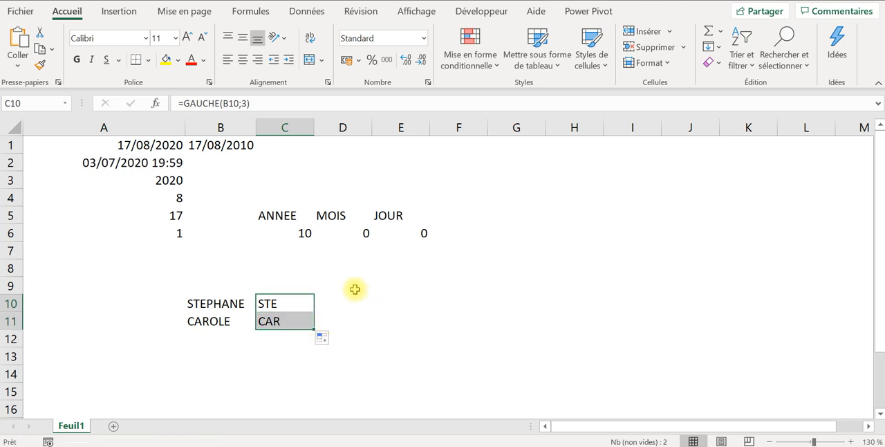
# - Enter =DROITE(B10;2) in cell D10 to extract the name's last two characters, and select D10 again
pyautogui.click(354, 287)
pyautogui.click(332, 305)
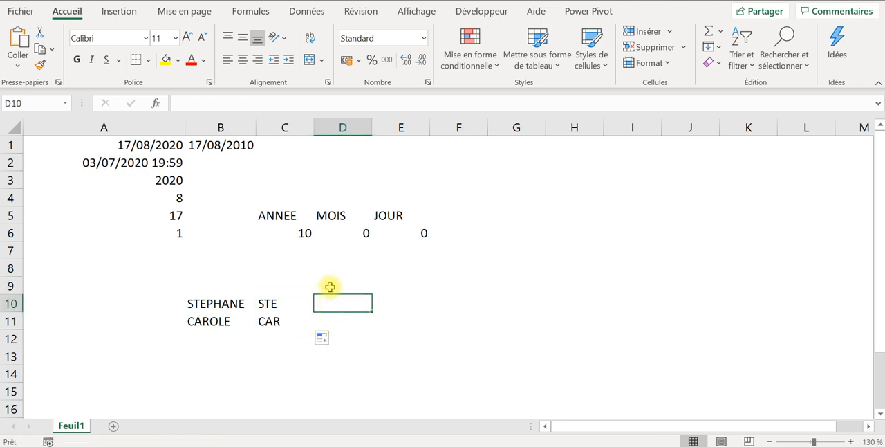
pyautogui.write('+')
pyautogui.press('BackSpace')
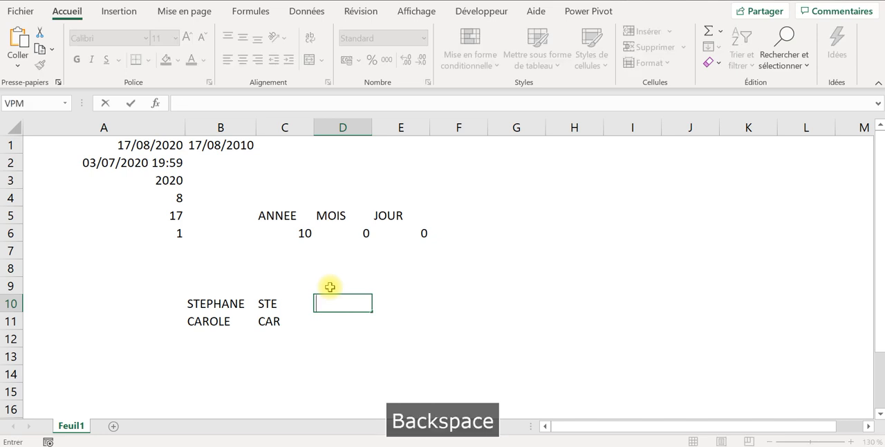
pyautogui.write('=dr')
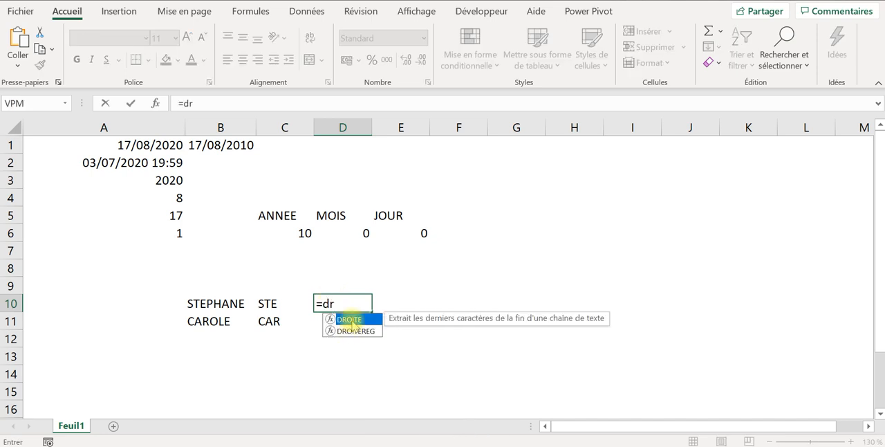
pyautogui.doubleClick(351, 322)
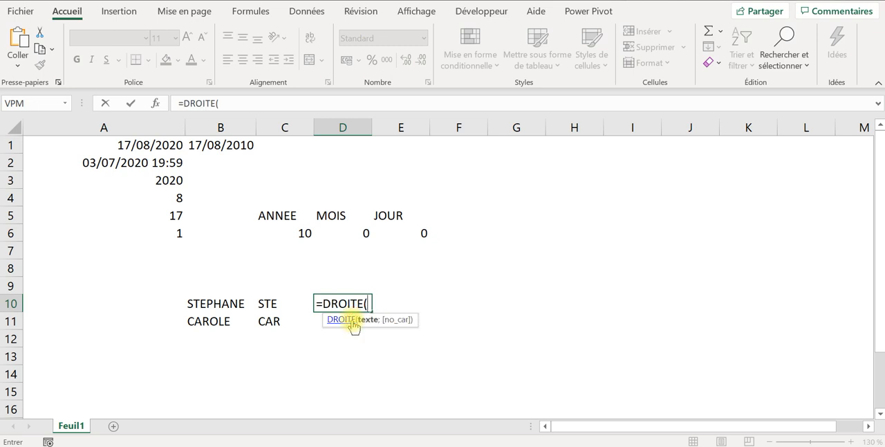
pyautogui.click(217, 304)
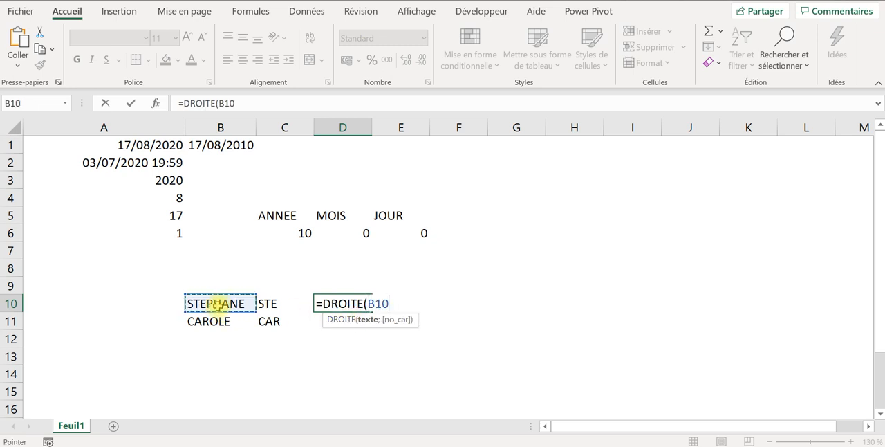
pyautogui.write(';')
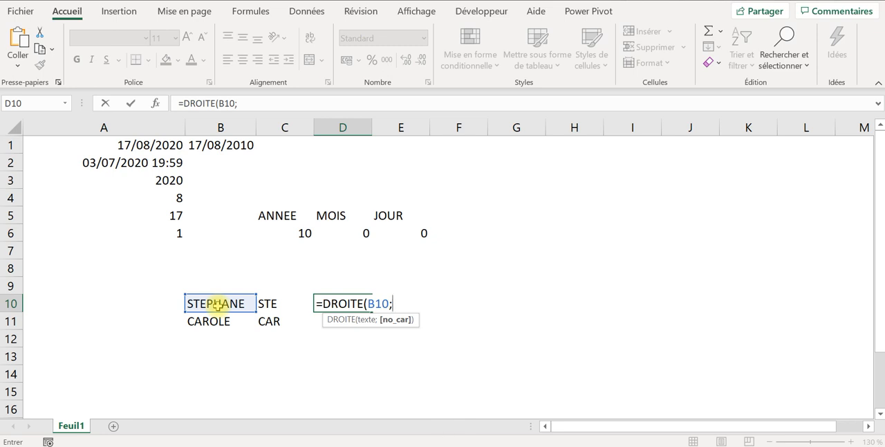
pyautogui.write('2')
pyautogui.press('capslock')
pyautogui.write(')')
pyautogui.press('Return')
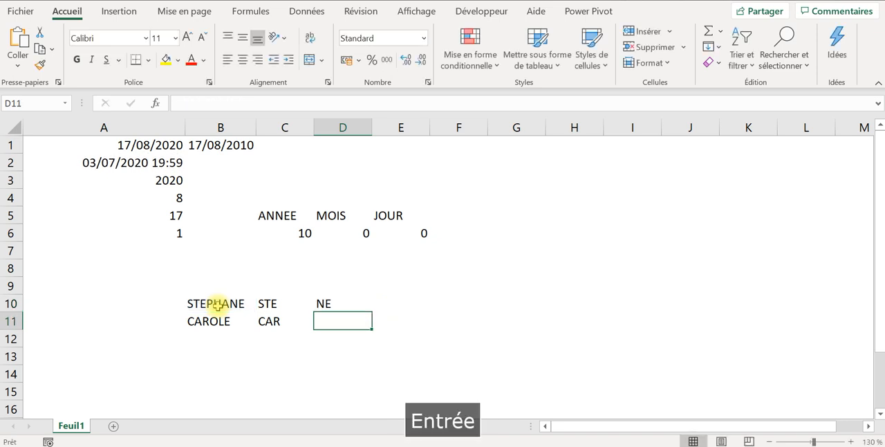
pyautogui.click(349, 304)
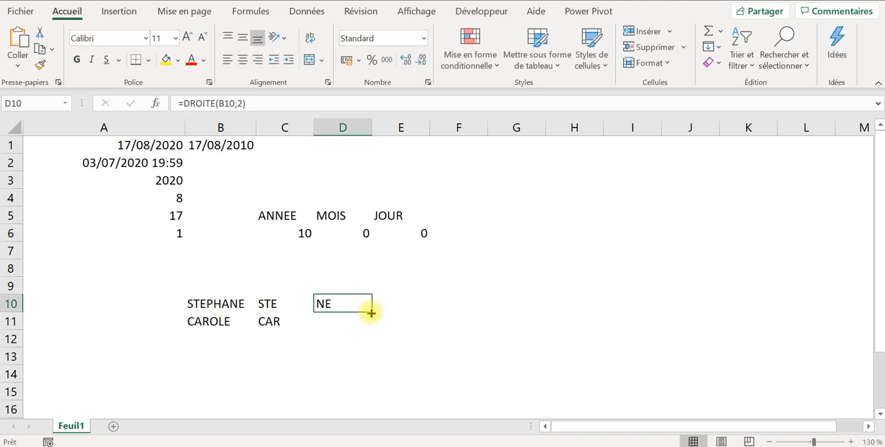
# - Fill the DROITE formula in D10 down to D11, and enter =GAUCHE(B10;4) in cell E10 to extract the name's first four characters
pyautogui.moveTo(367, 309); pyautogui.dragTo(363, 325)
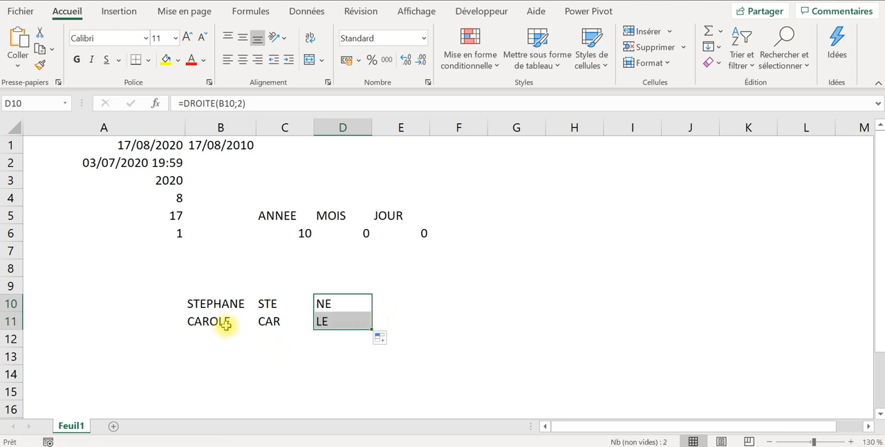
pyautogui.click(400, 303)
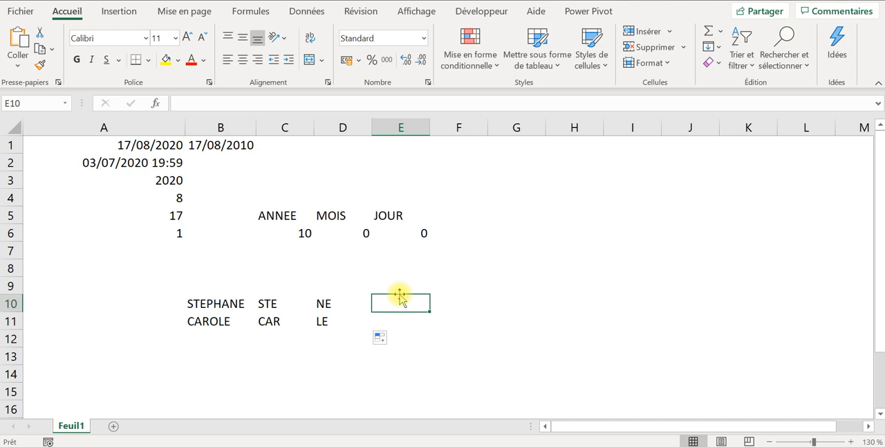
pyautogui.write('=')
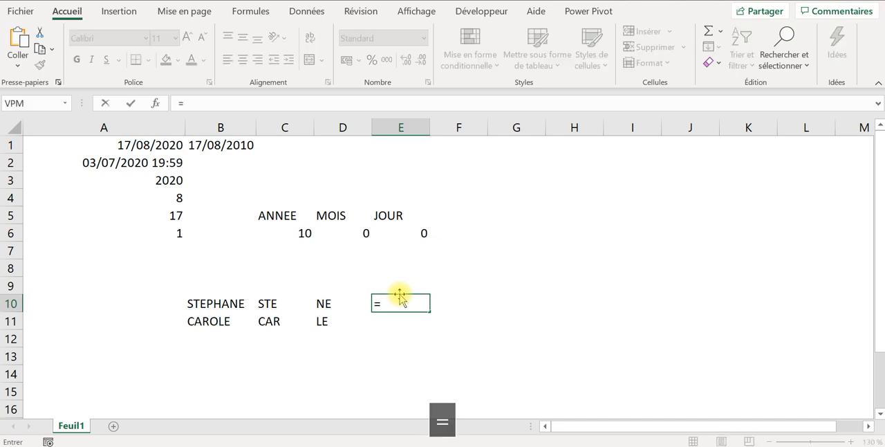
pyautogui.write('gau')
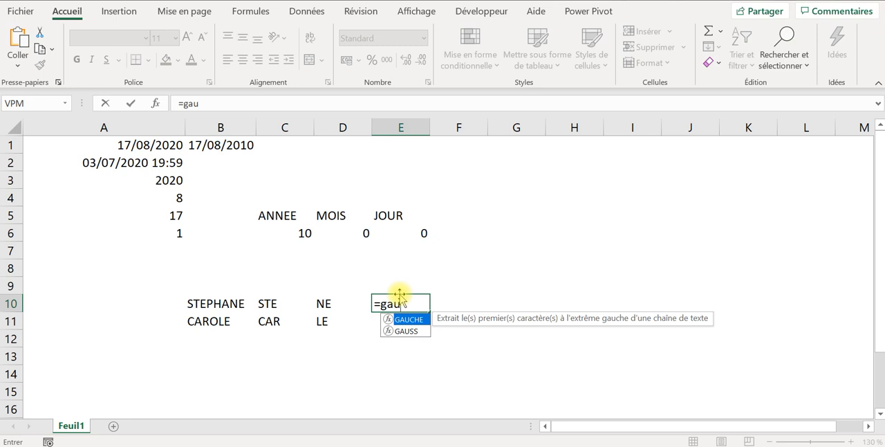
pyautogui.write('che')
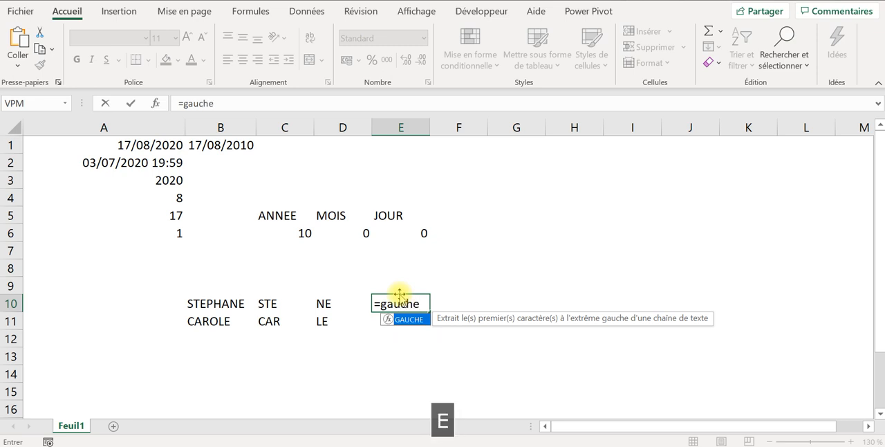
pyautogui.write('(')
pyautogui.click(206, 302)
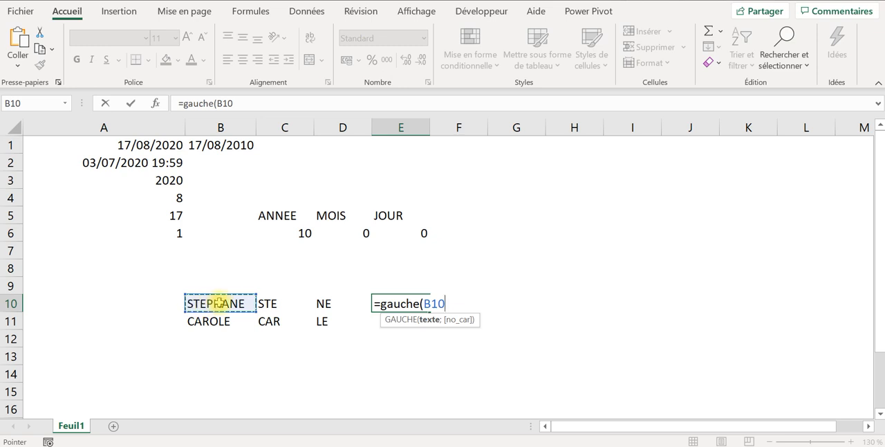
pyautogui.write(';')
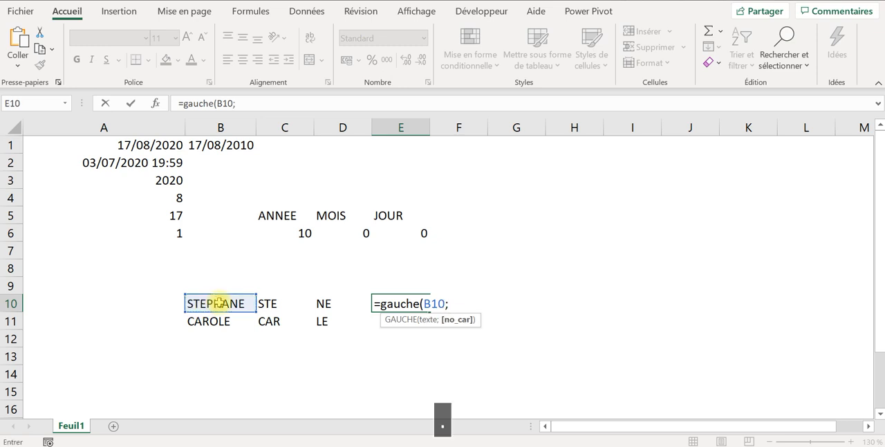
pyautogui.press('capslock')
pyautogui.write('4)')
pyautogui.press('Return')
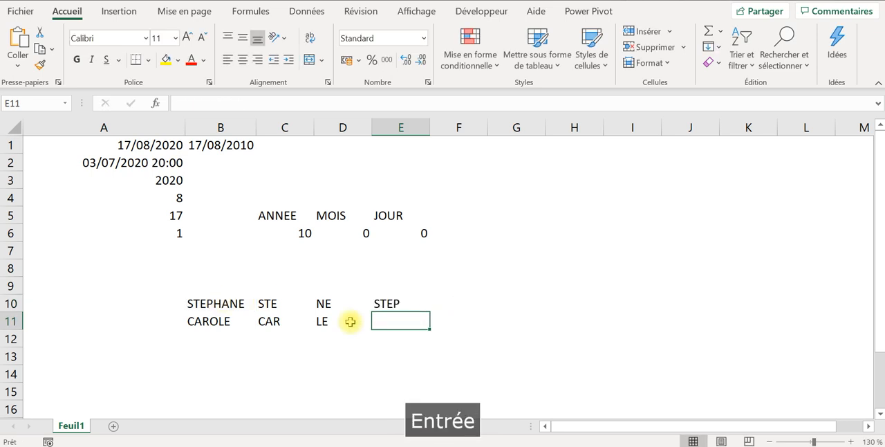
# - Nest the formula in E10 inside DROITE as =DROITE(GAUCHE(B10;4);2), and fill it down to E11
pyautogui.click(393, 305)
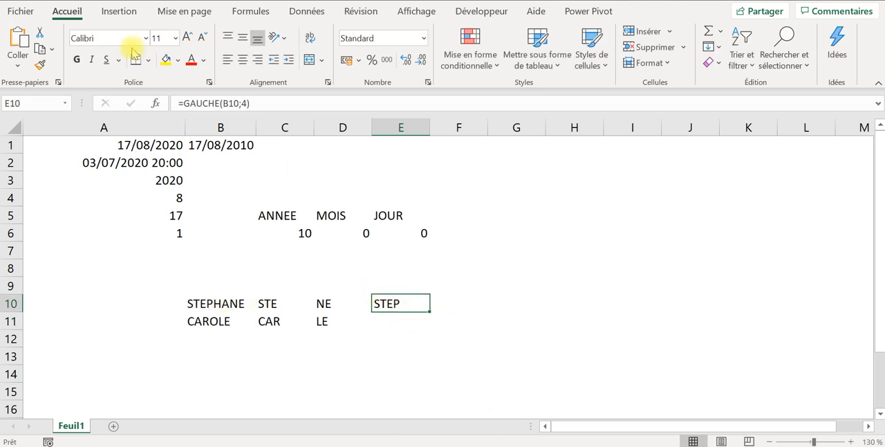
pyautogui.click(183, 102)
pyautogui.write('droi')
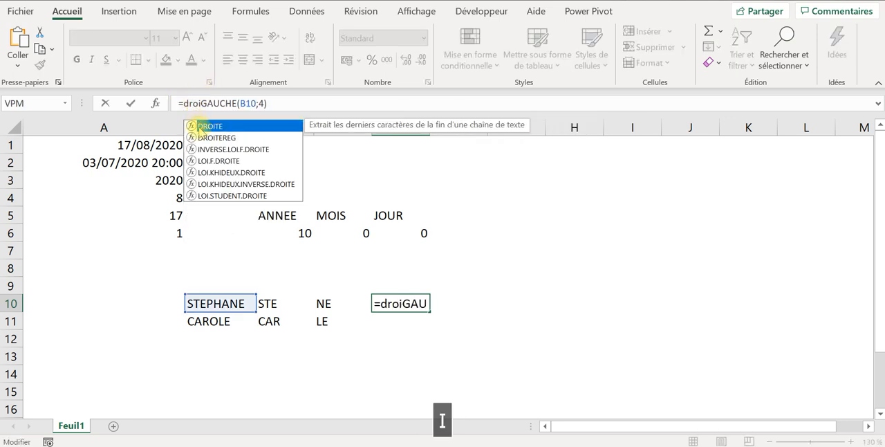
pyautogui.doubleClick(208, 126)
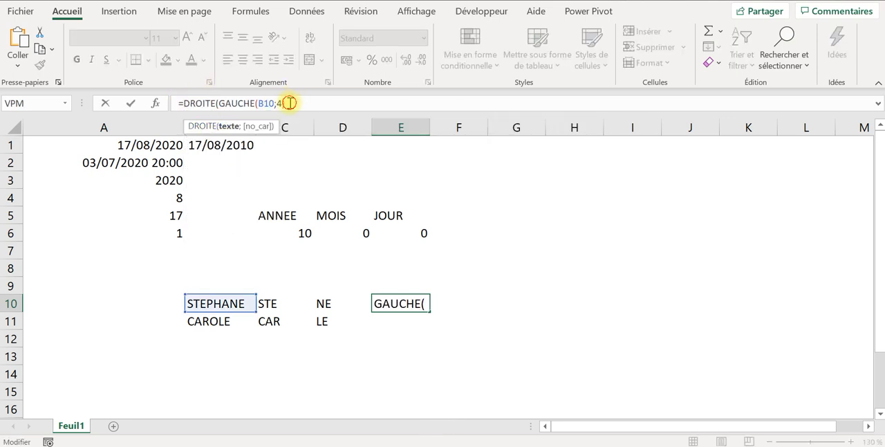
pyautogui.write(');"')
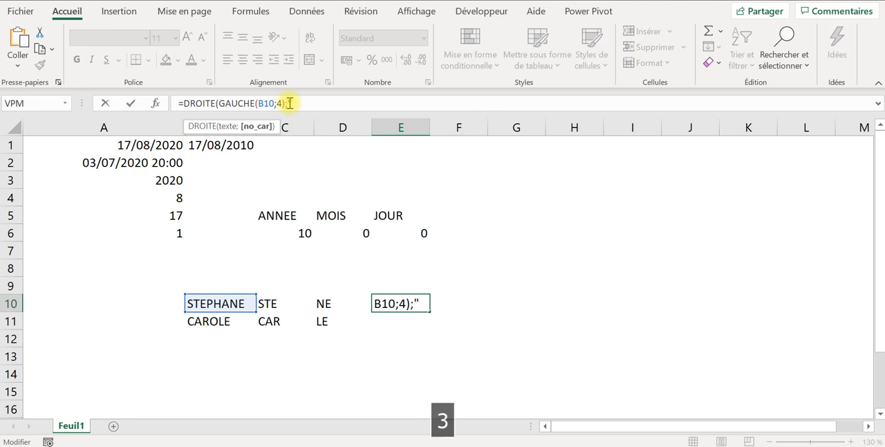
pyautogui.press('capslock')
pyautogui.write('2')
pyautogui.press('capslock')
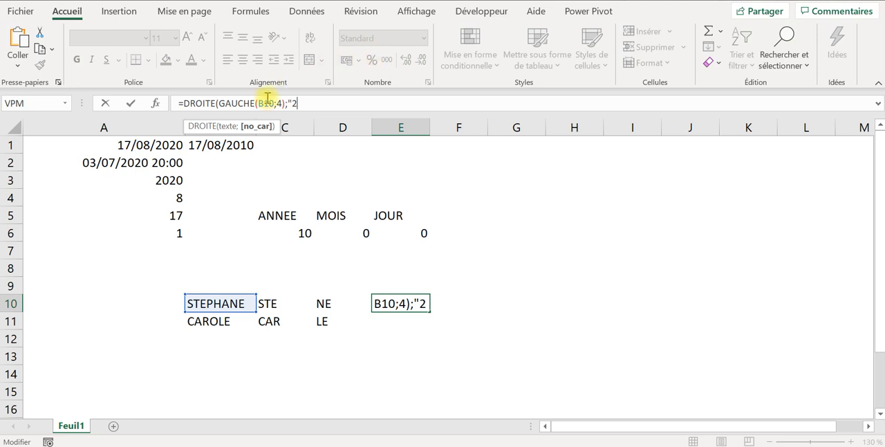
pyautogui.press('Left')
pyautogui.press('BackSpace')
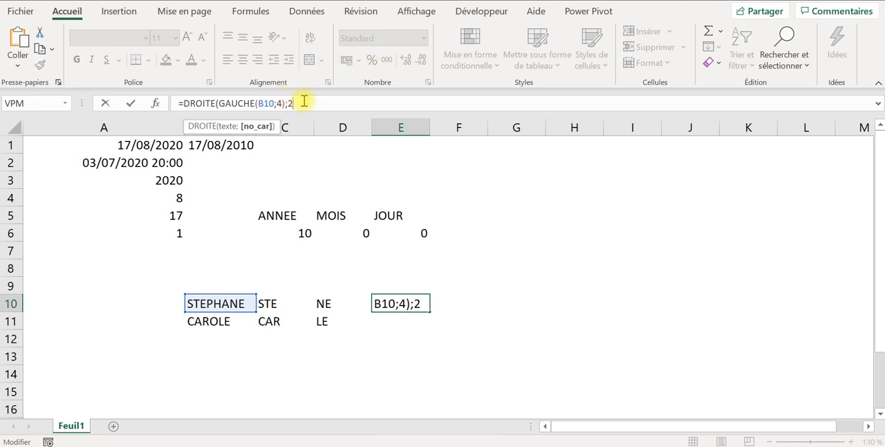
pyautogui.write(')')
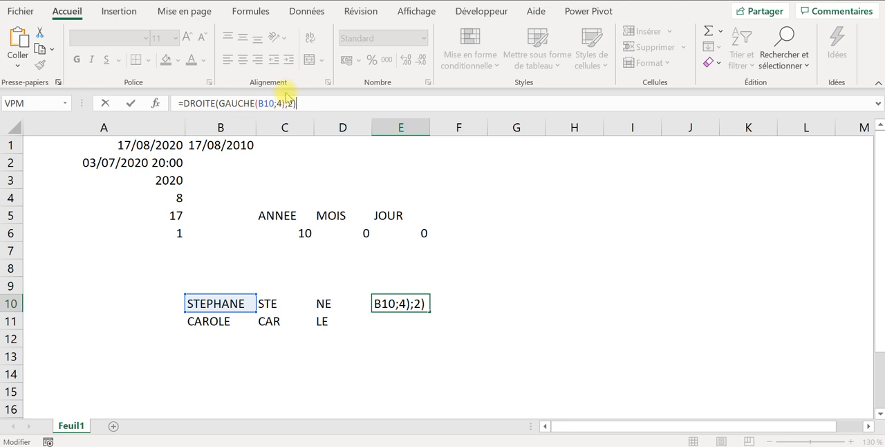
pyautogui.press('Return')
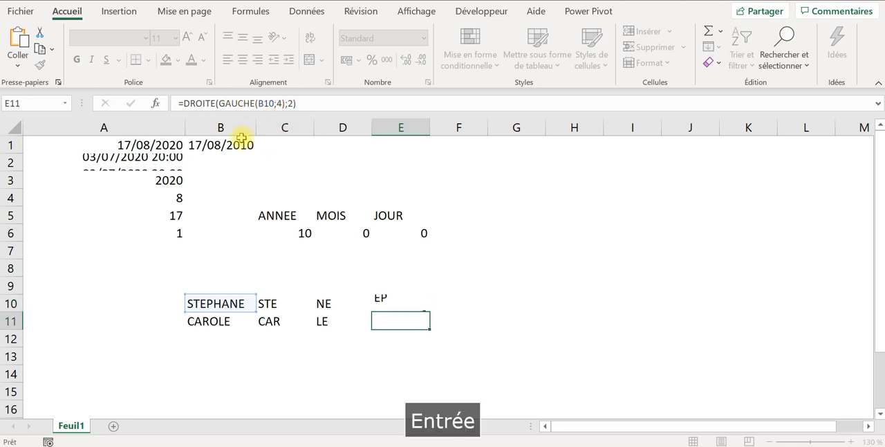
pyautogui.click(423, 299)
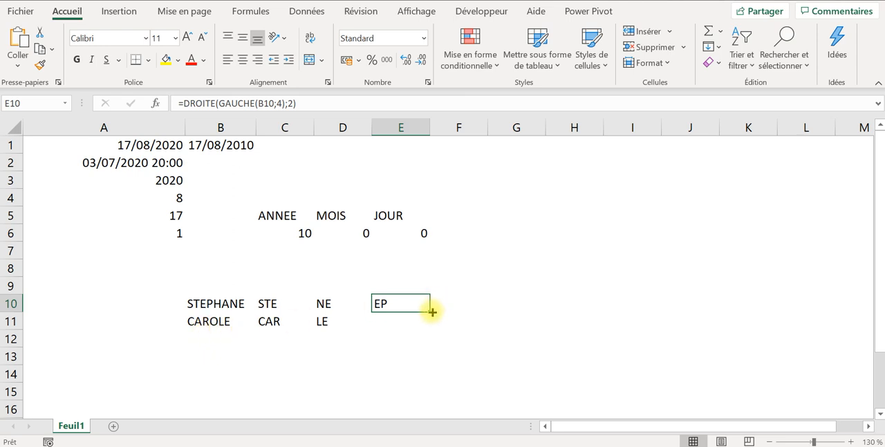
pyautogui.moveTo(430, 311); pyautogui.dragTo(429, 321)
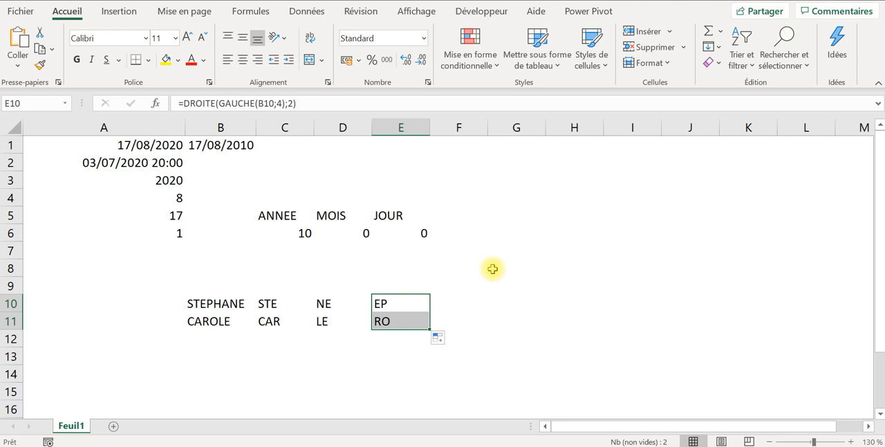
# - Enter =STXT(B10;3;2) in cell F10 to extract two characters from the third position, and fill it down to F11
pyautogui.click(457, 302)
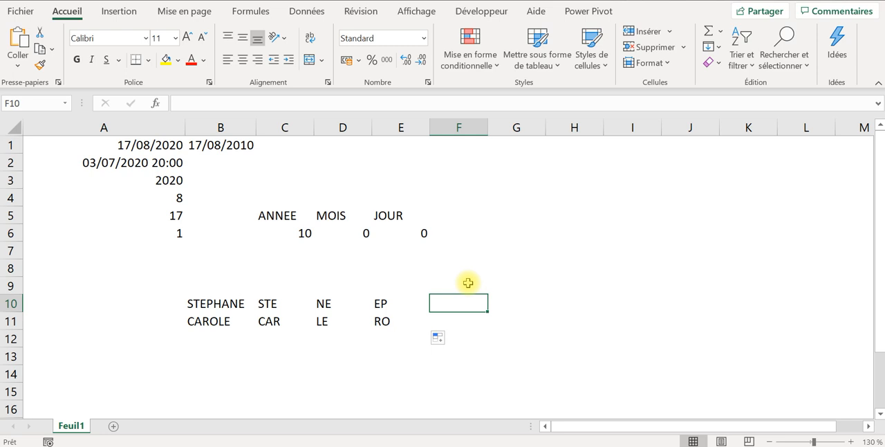
pyautogui.write('=')
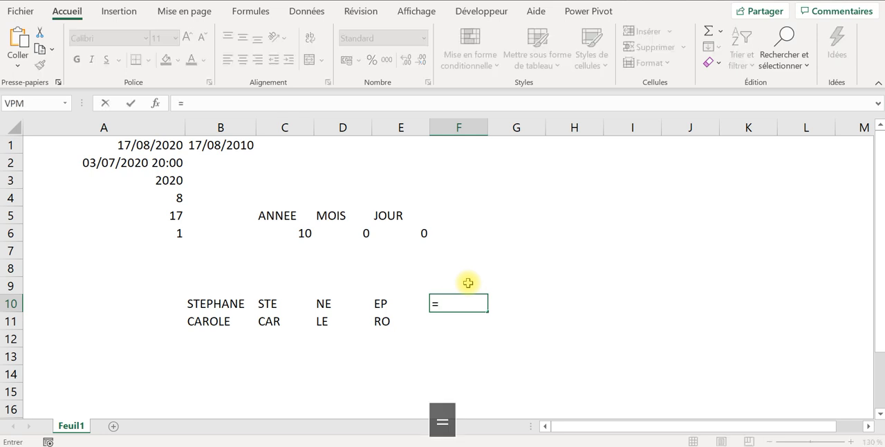
pyautogui.write('st')
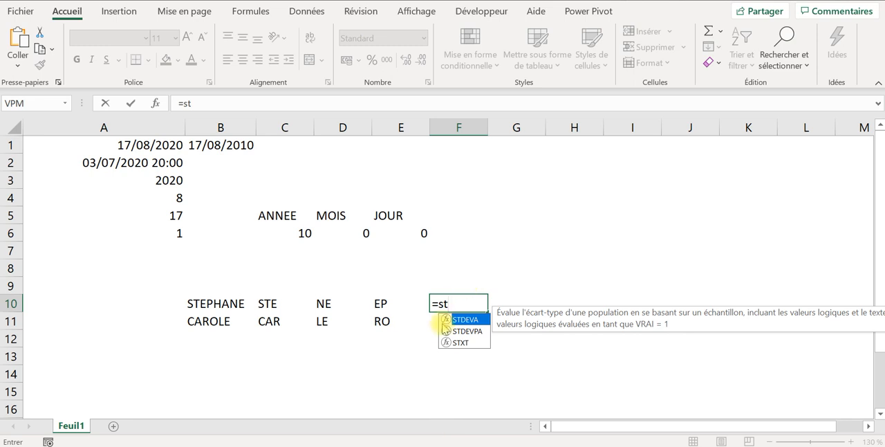
pyautogui.doubleClick(460, 341)
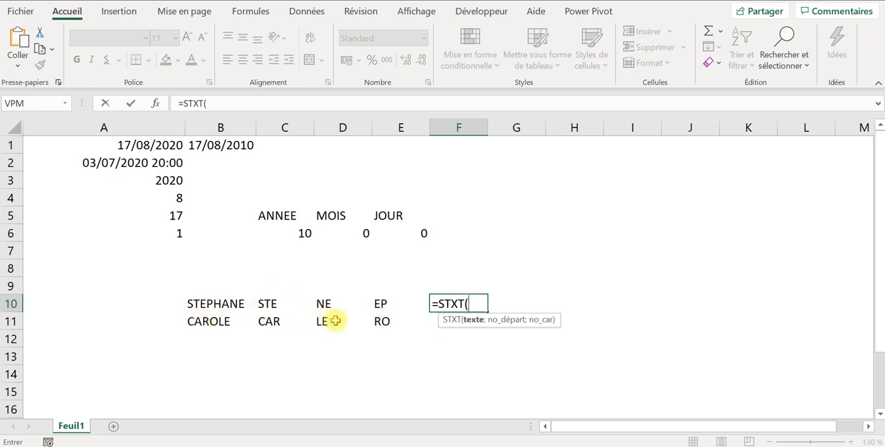
pyautogui.click(213, 303)
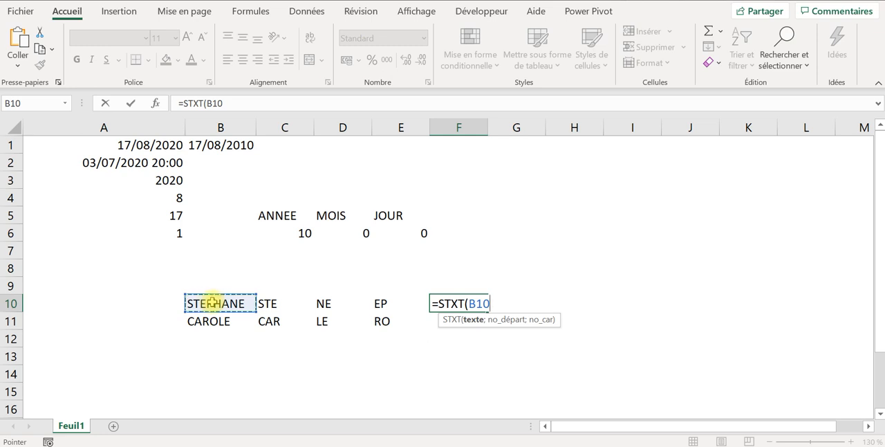
pyautogui.write(';')
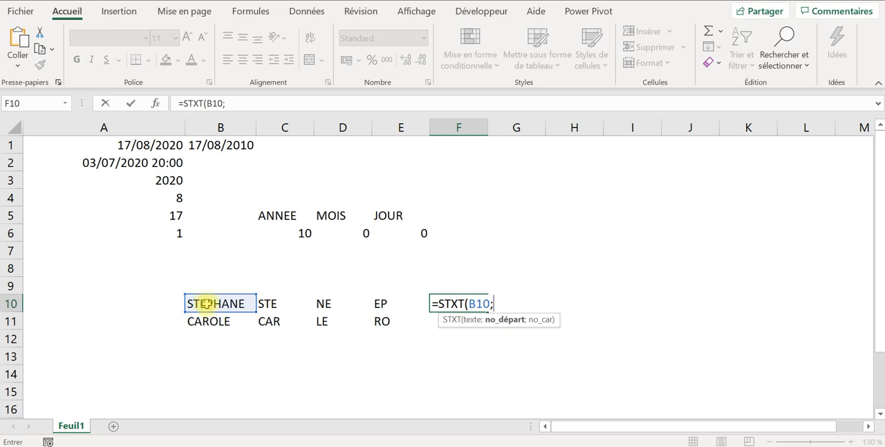
pyautogui.write('3')
pyautogui.press('capslock')
pyautogui.write(';')
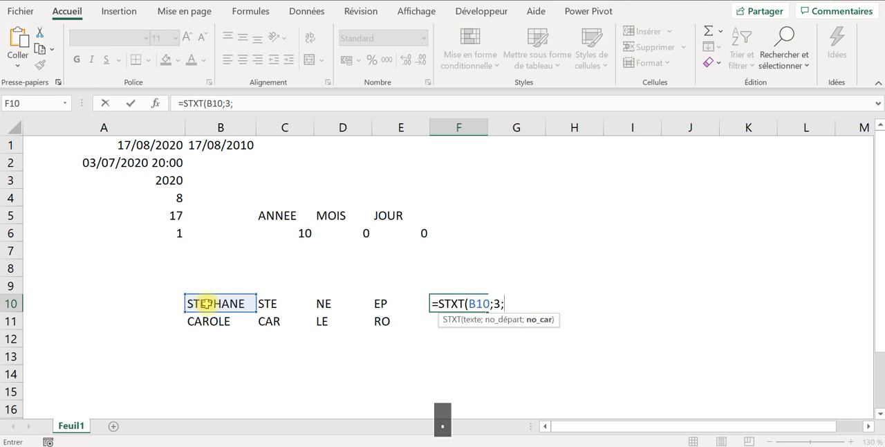
pyautogui.press('capslock')
pyautogui.write('2')
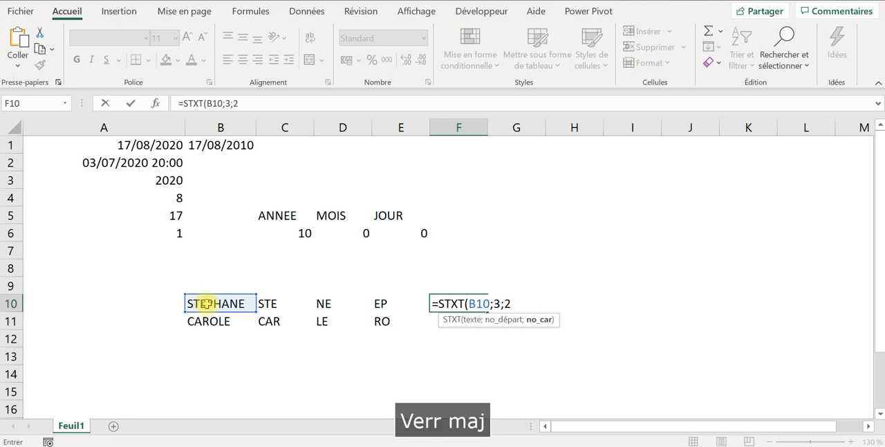
pyautogui.write(')')
pyautogui.press('Return')
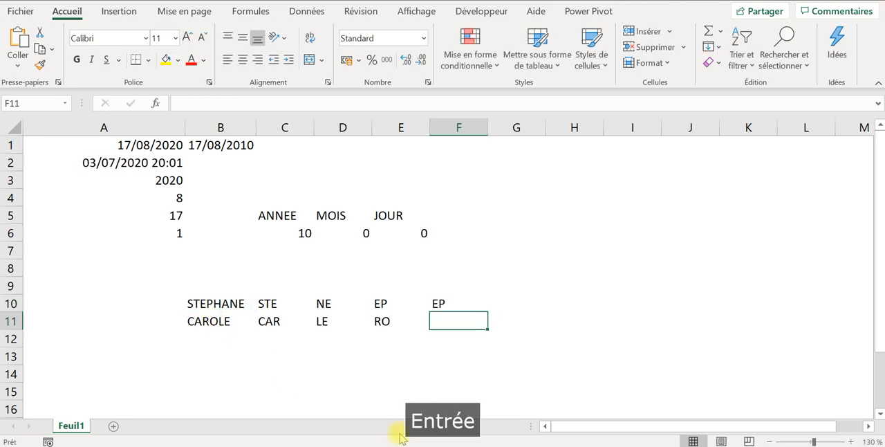
pyautogui.click(478, 303)
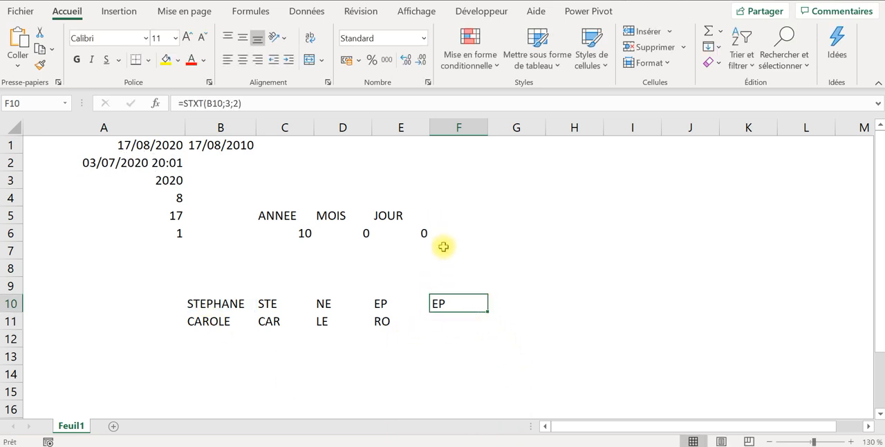
pyautogui.moveTo(487, 312); pyautogui.dragTo(479, 322)
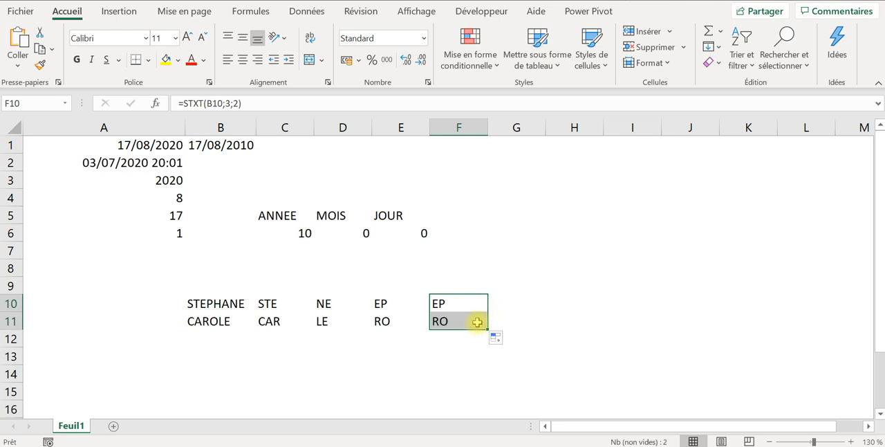
# - Compare the nested formula in E10 with the STXT formula in F10, and examine its text, start position and character count arguments
pyautogui.click(454, 305)
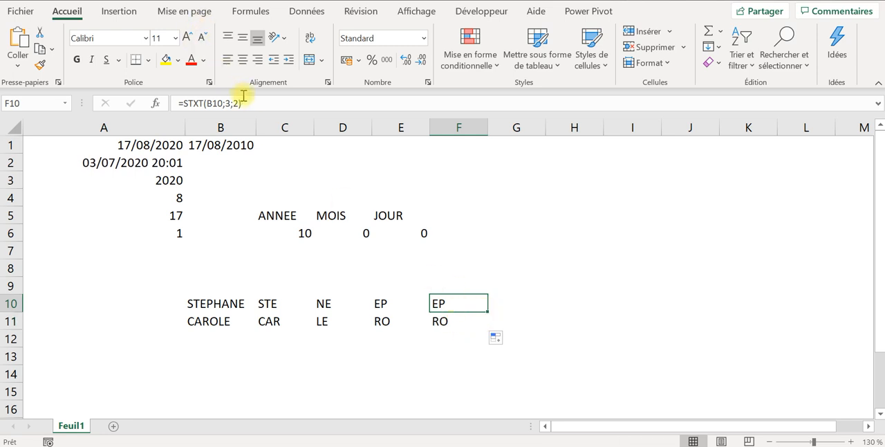
pyautogui.moveTo(382, 305); pyautogui.dragTo(381, 318)
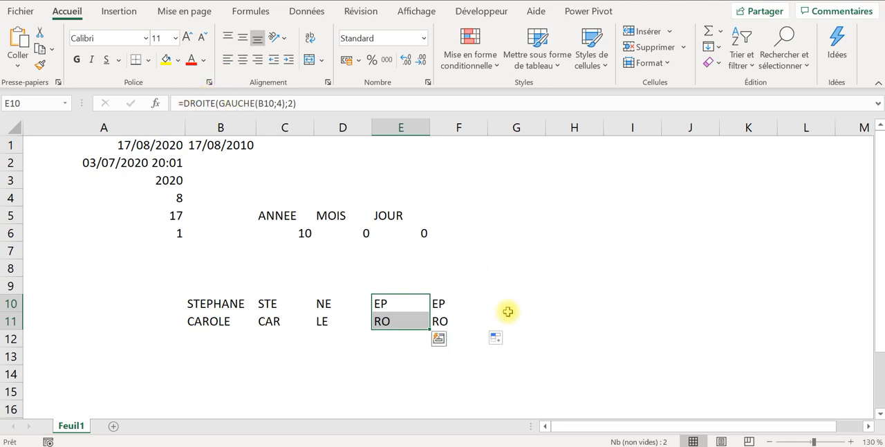
pyautogui.click(456, 302)
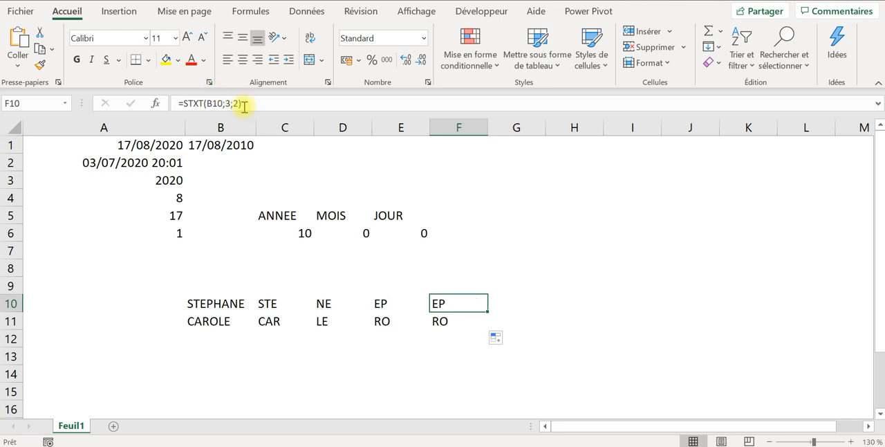
pyautogui.click(207, 103)
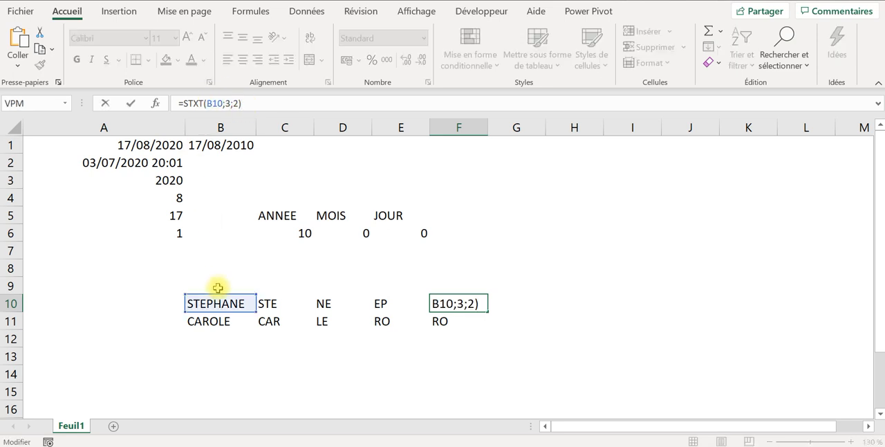
pyautogui.click(211, 103)
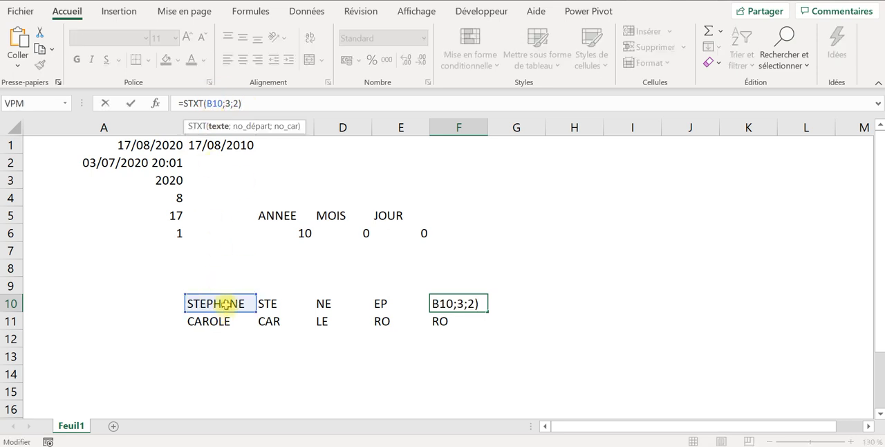
pyautogui.click(227, 101)
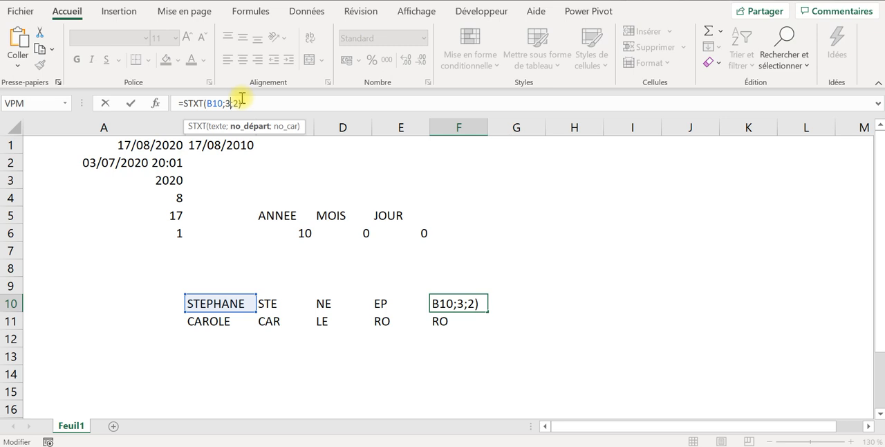
pyautogui.click(237, 102)
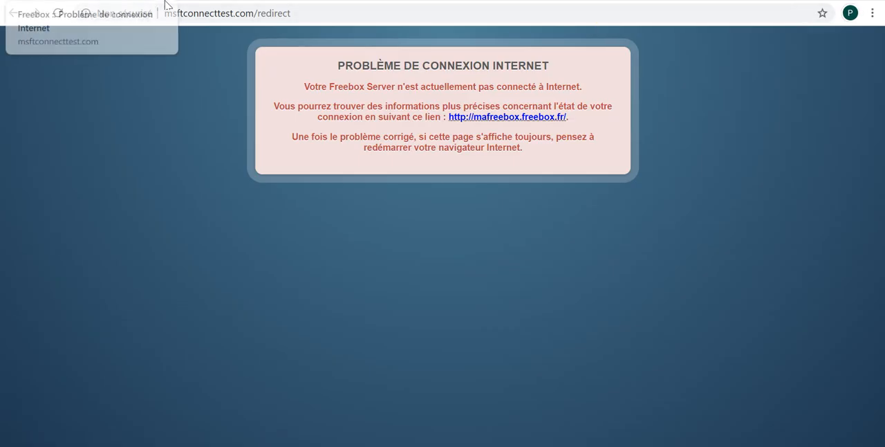
pyautogui.click(164, 4)
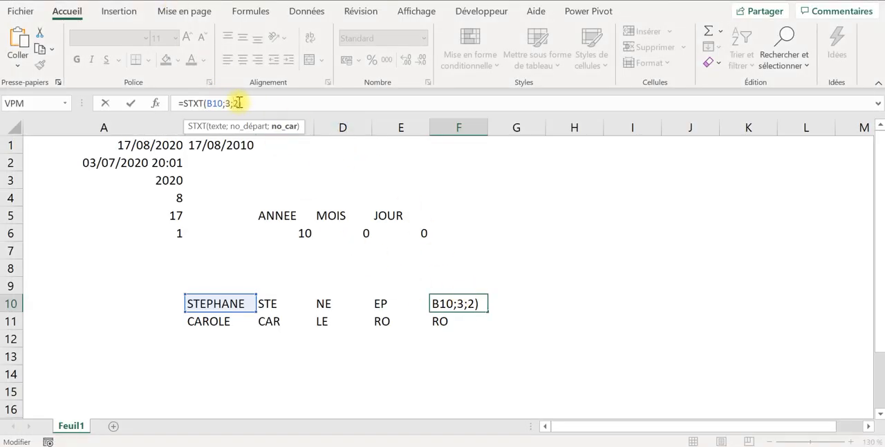
pyautogui.press('Return')
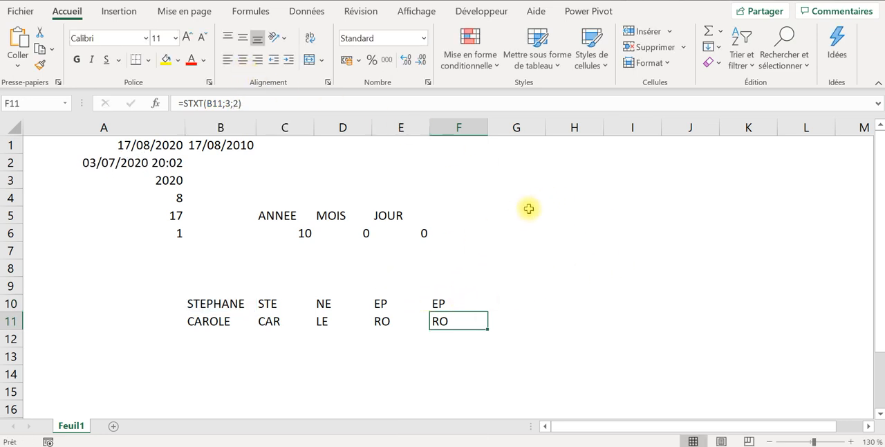
pyautogui.click(443, 307)
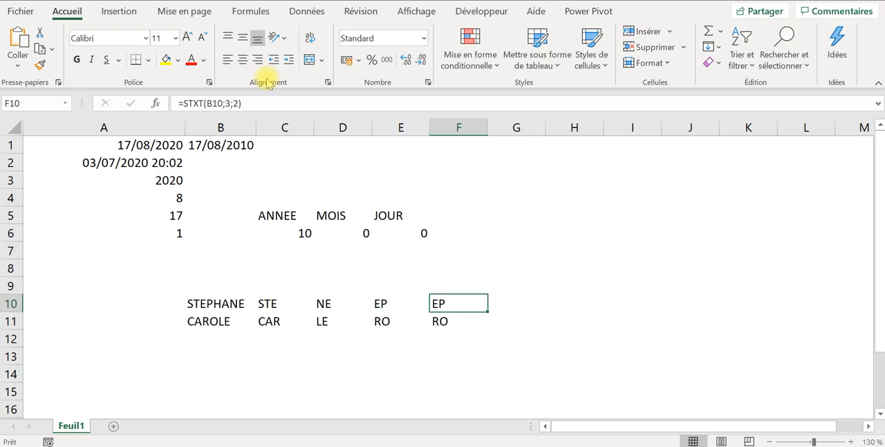
# - Enter =CHERCHE(G9;B10) in cell G10 to find the position of G9's text within the name
pyautogui.click(504, 304)
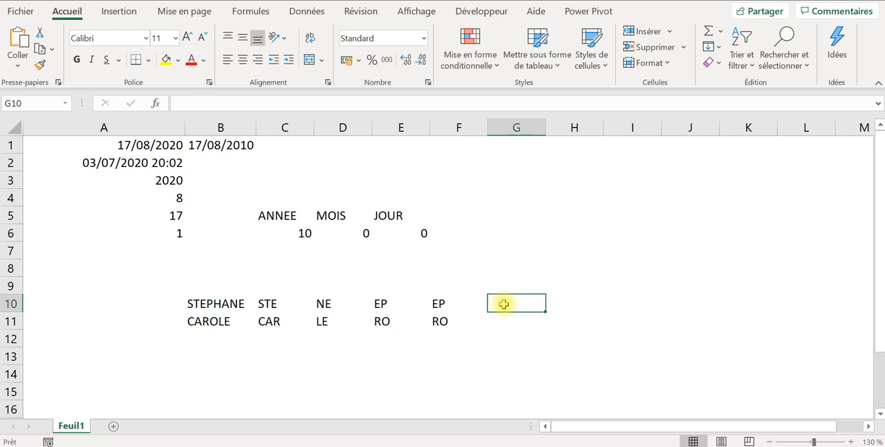
pyautogui.write('=')
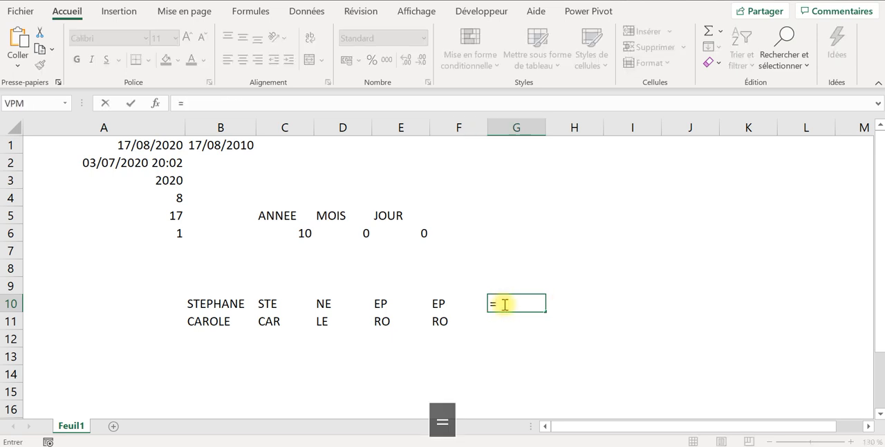
pyautogui.write('cher')
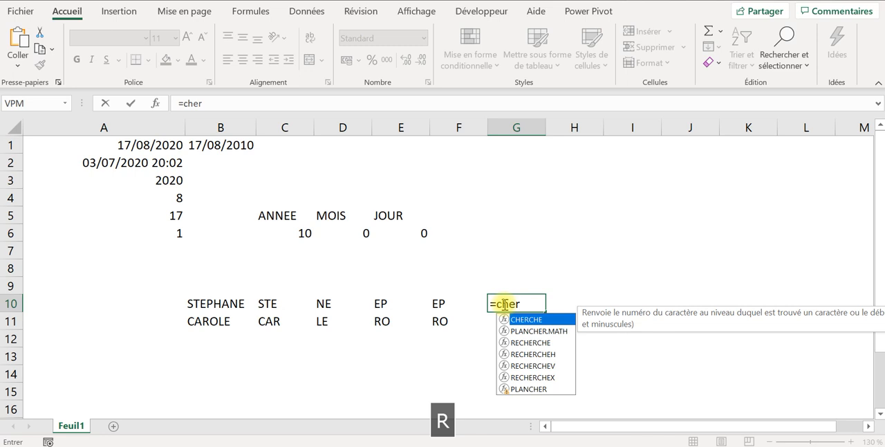
pyautogui.doubleClick(532, 319)
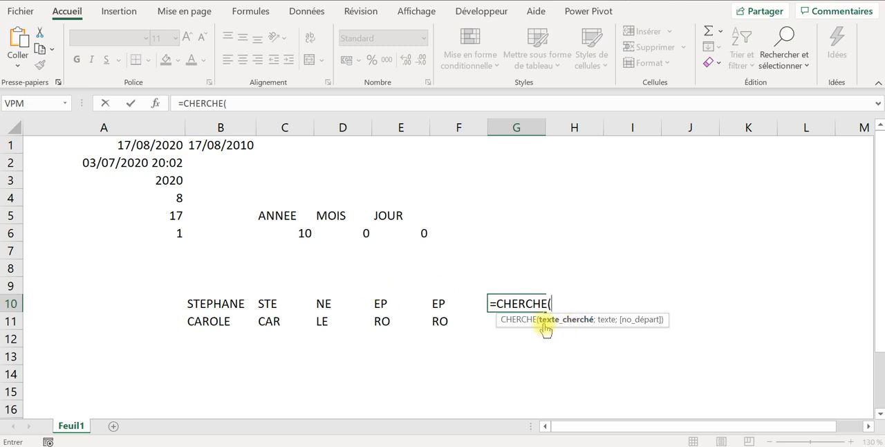
pyautogui.click(518, 285)
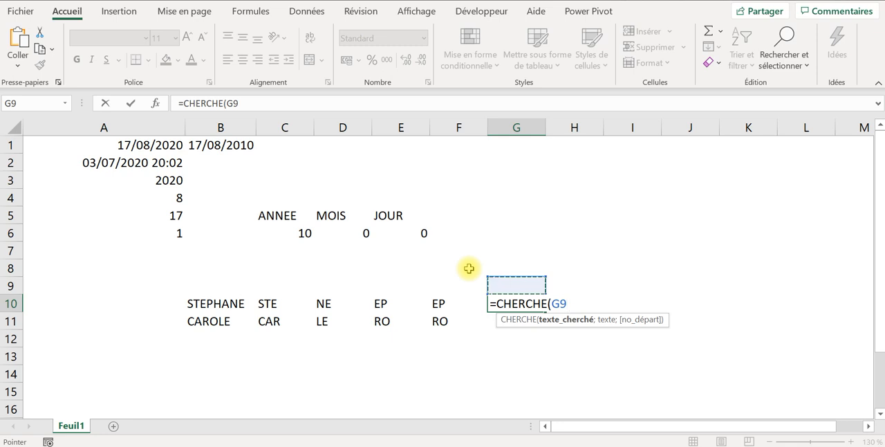
pyautogui.write(';')
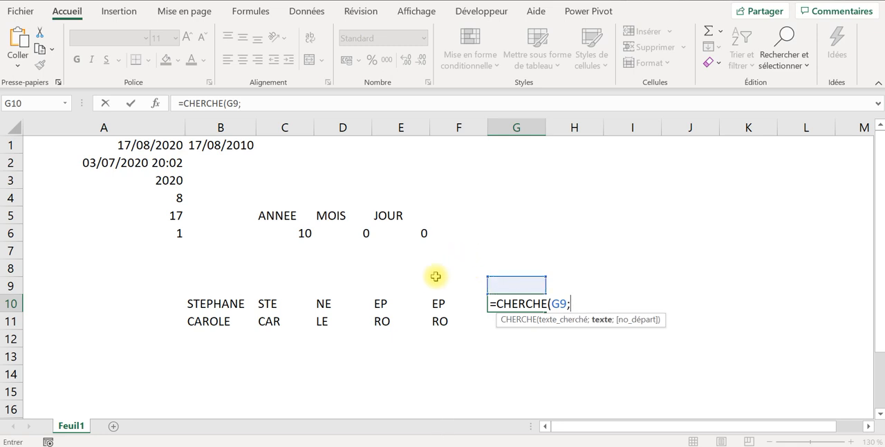
pyautogui.click(215, 303)
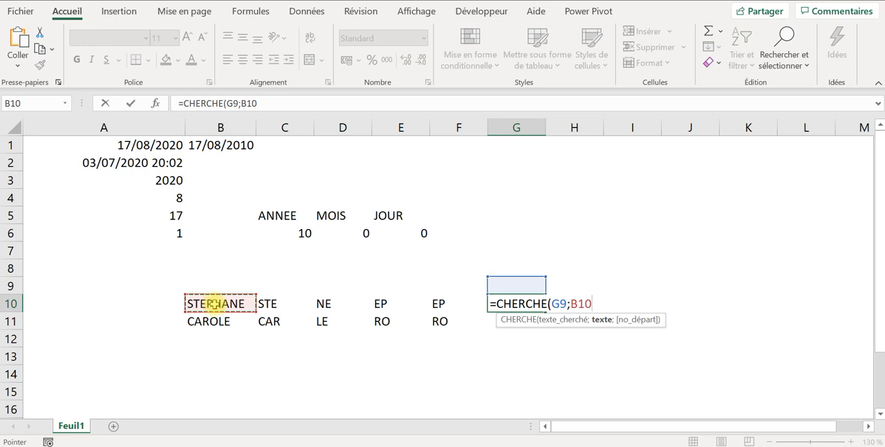
pyautogui.write(')')
pyautogui.press('Return')
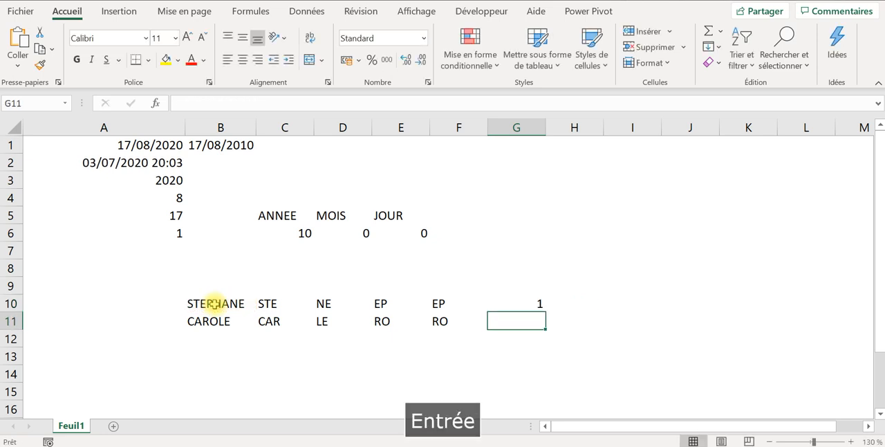
# - Highlight cell G9 with a yellow fill and enter e in it as the character to search for
pyautogui.click(520, 285)
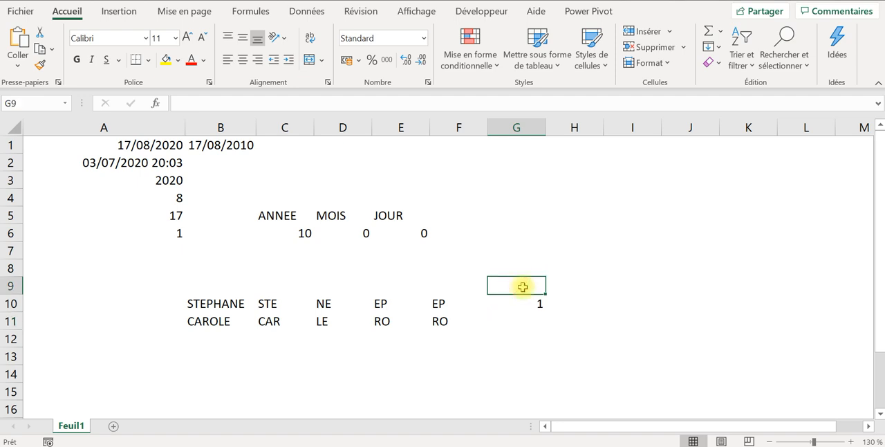
pyautogui.click(166, 60)
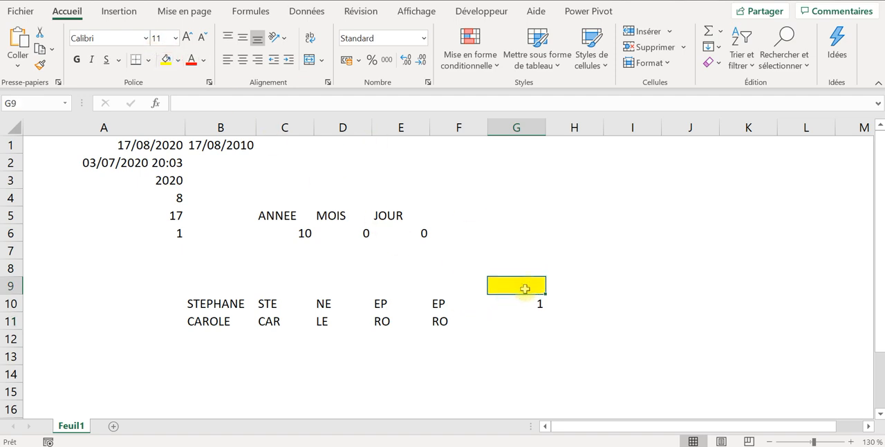
pyautogui.write('e')
pyautogui.press('Return')
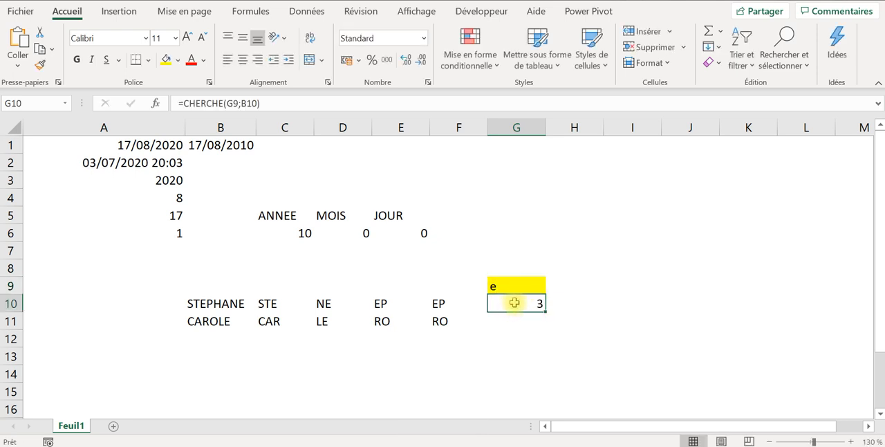
# - Try to fill the CHERCHE formula from G10 down to G11 with its relative G9 reference, and inspect the copied references
pyautogui.moveTo(546, 311); pyautogui.dragTo(547, 330)
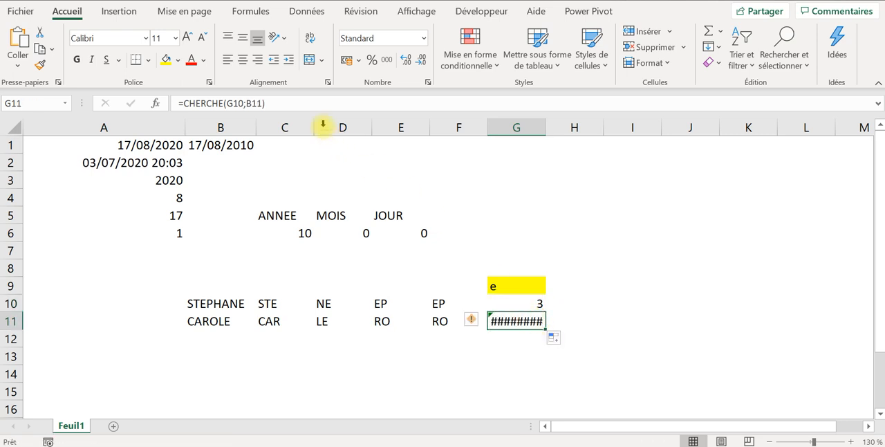
pyautogui.click(310, 103)
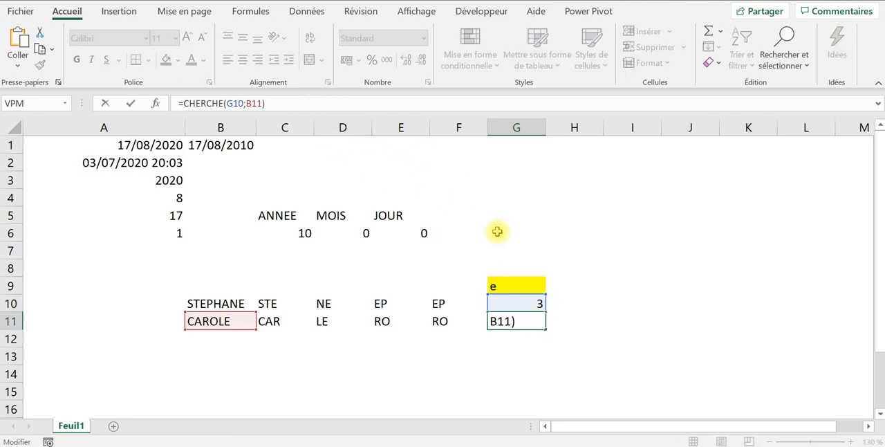
pyautogui.press('Tab')
# - Make the G9 reference absolute in G10's formula, giving =CHERCHE($G$9;B10), and fill it down to G11
pyautogui.click(521, 303)
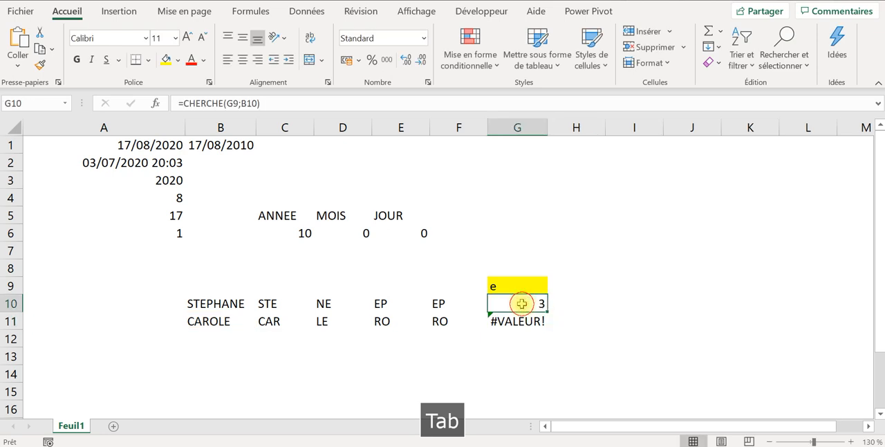
pyautogui.click(281, 103)
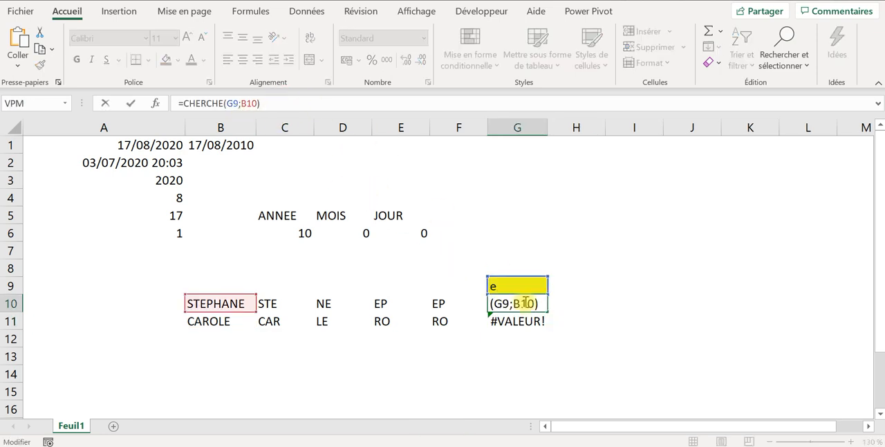
pyautogui.click(234, 103)
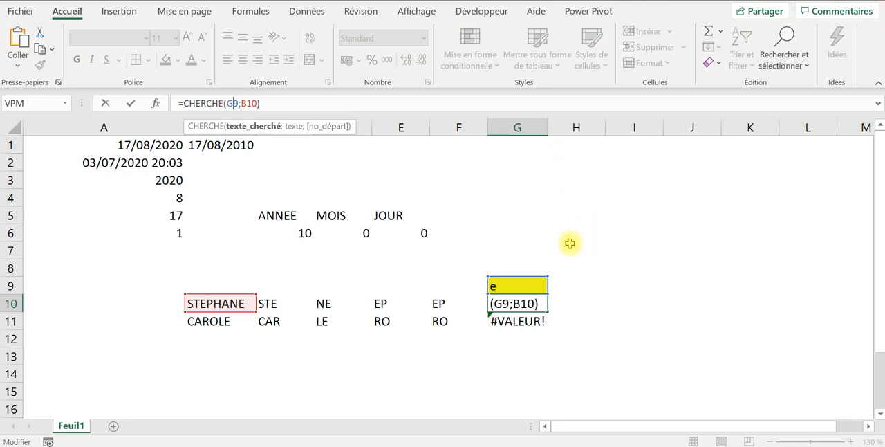
pyautogui.press('F4')
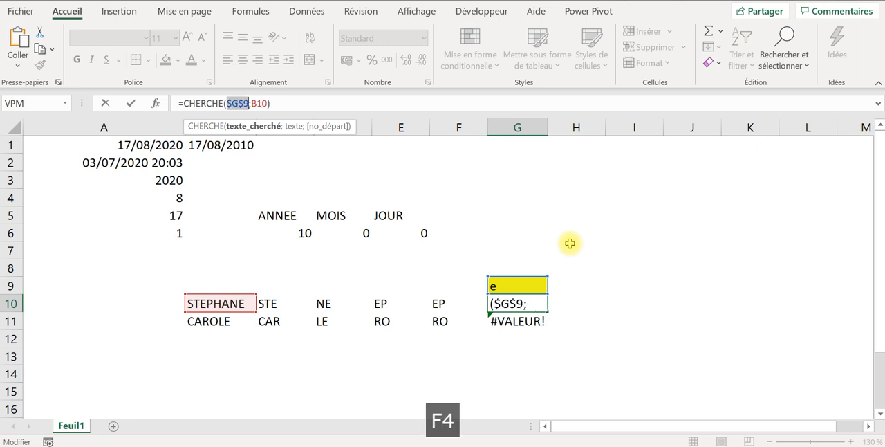
pyautogui.press('Return')
pyautogui.click(530, 296)
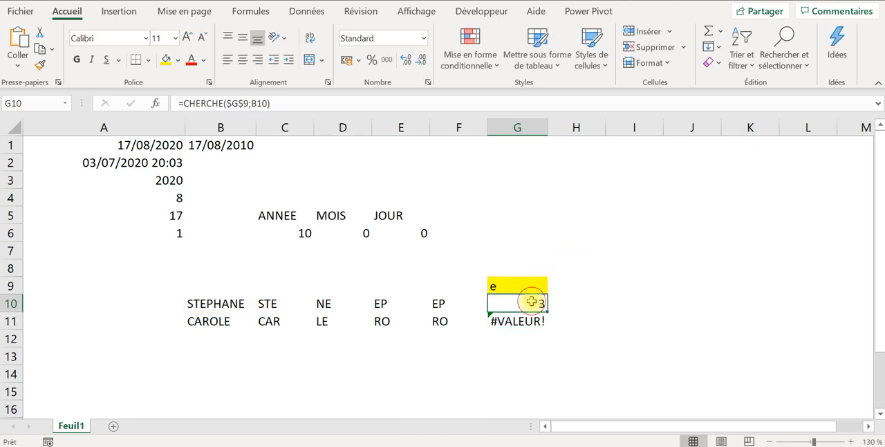
pyautogui.moveTo(550, 312); pyautogui.dragTo(544, 323)
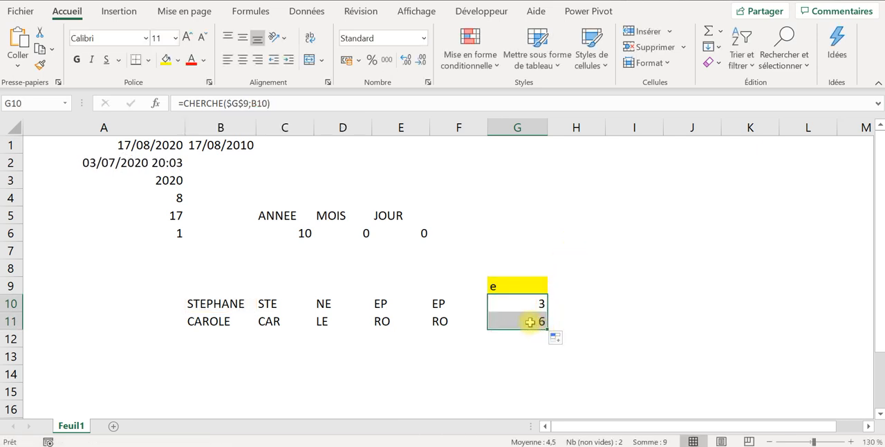
pyautogui.click(526, 321)
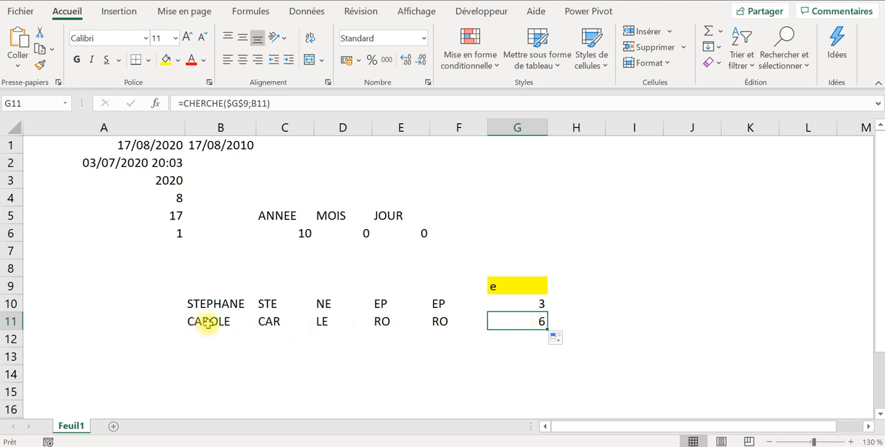
# - Replace the search character in the yellow cell G9 with r, and select G10 to inspect its CHERCHE formula
pyautogui.click(589, 337)
pyautogui.click(499, 288)
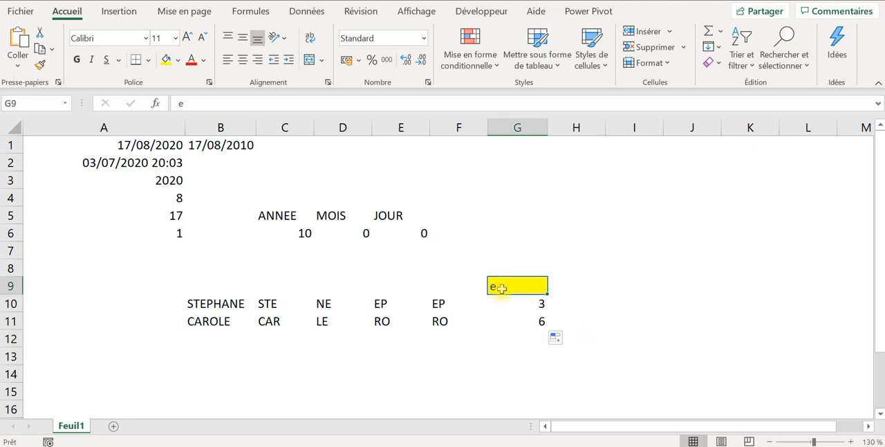
pyautogui.write('r')
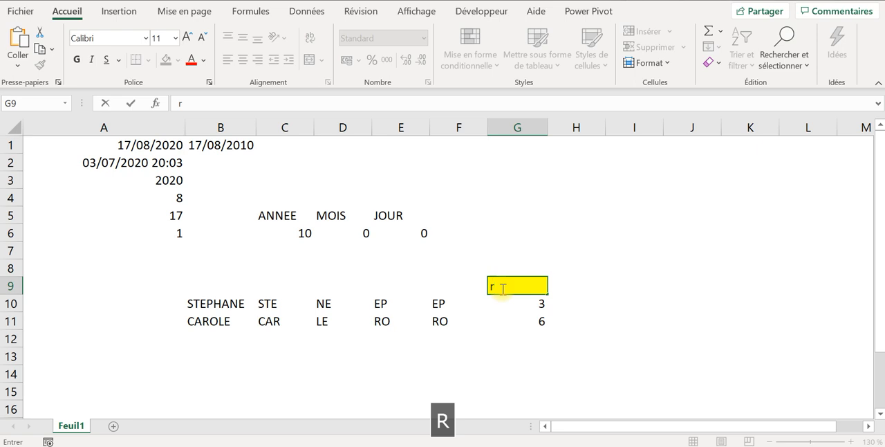
pyautogui.press('Return')
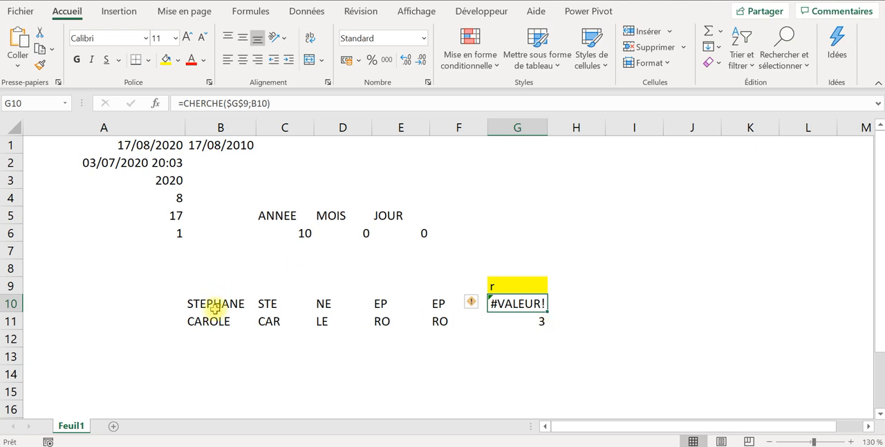
pyautogui.click(596, 339)
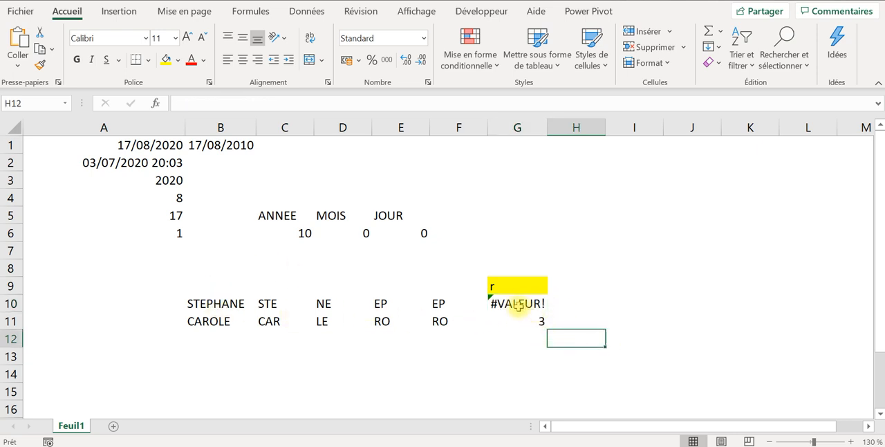
pyautogui.click(520, 307)
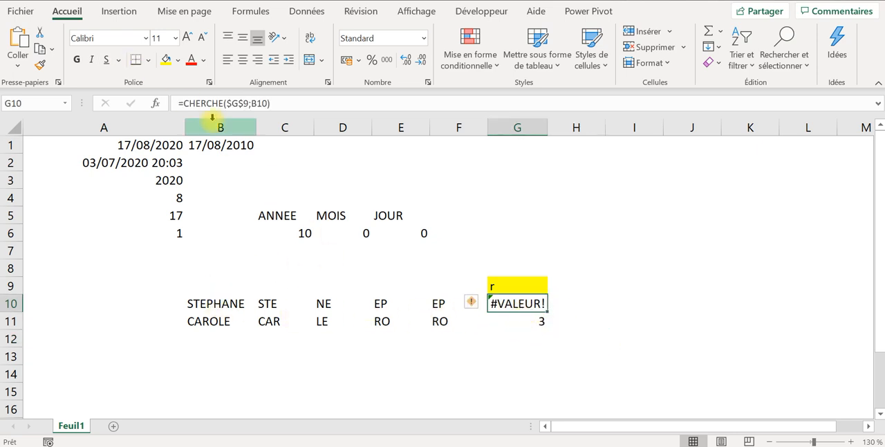
# - Wrap G10's CHERCHE formula in SIERREUR with an empty-string fallback, giving =SIERREUR(CHERCHE($G$9;B10);""), and fill it down to G11
pyautogui.click(185, 101)
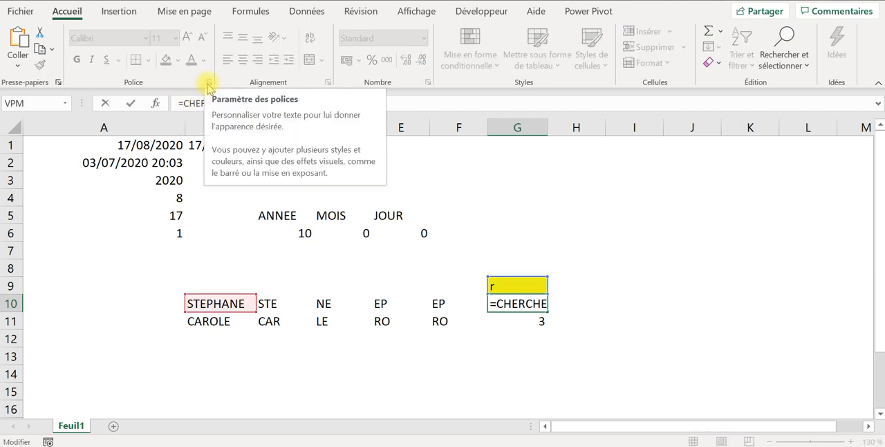
pyautogui.write('sier')
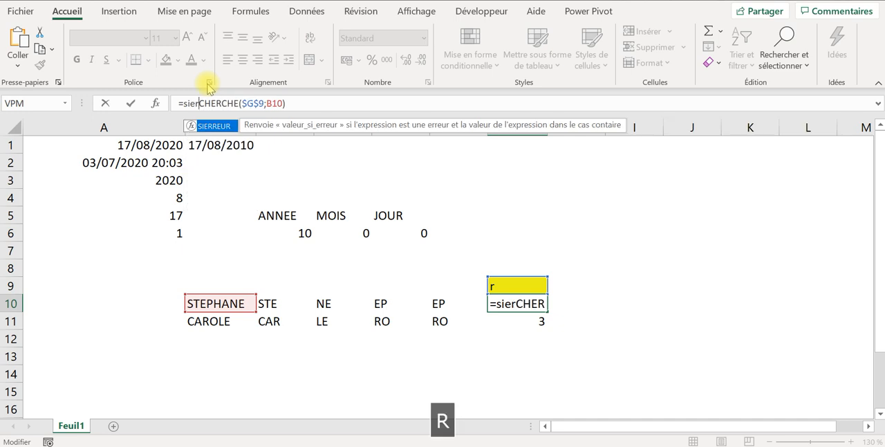
pyautogui.doubleClick(215, 125)
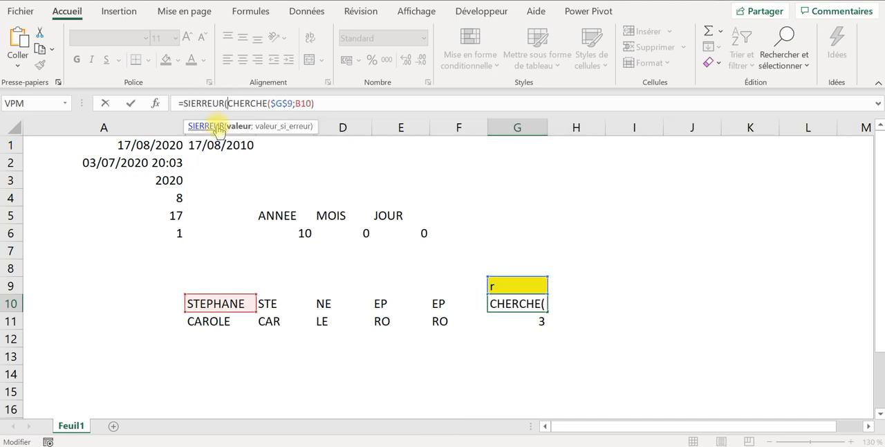
pyautogui.click(330, 102)
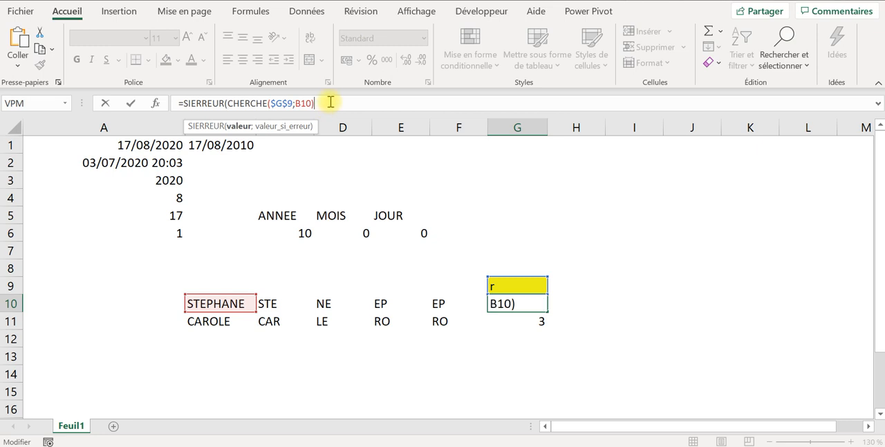
pyautogui.write(';')
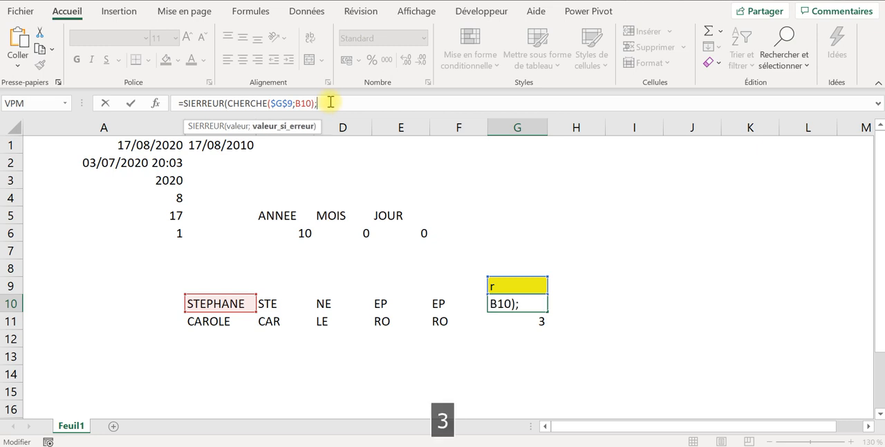
pyautogui.write('"")')
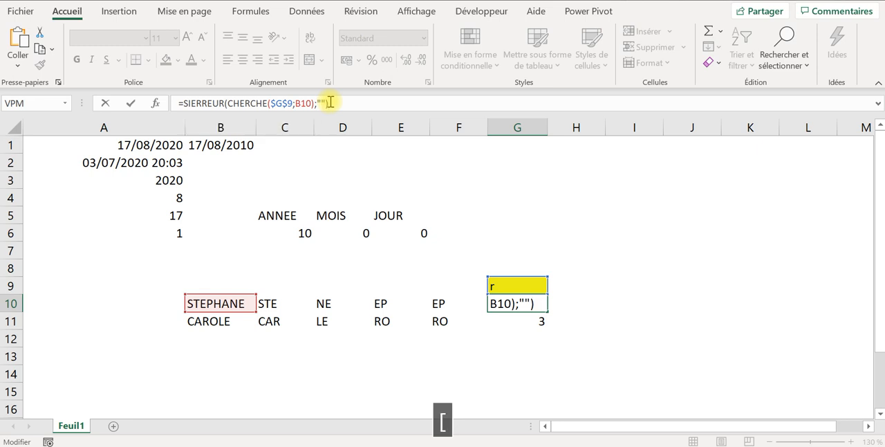
pyautogui.press('Return')
pyautogui.click(538, 303)
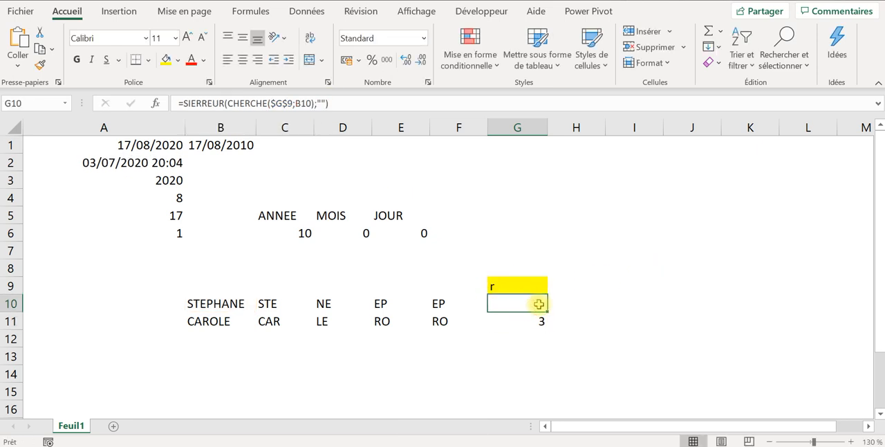
pyautogui.moveTo(547, 311); pyautogui.dragTo(547, 324)
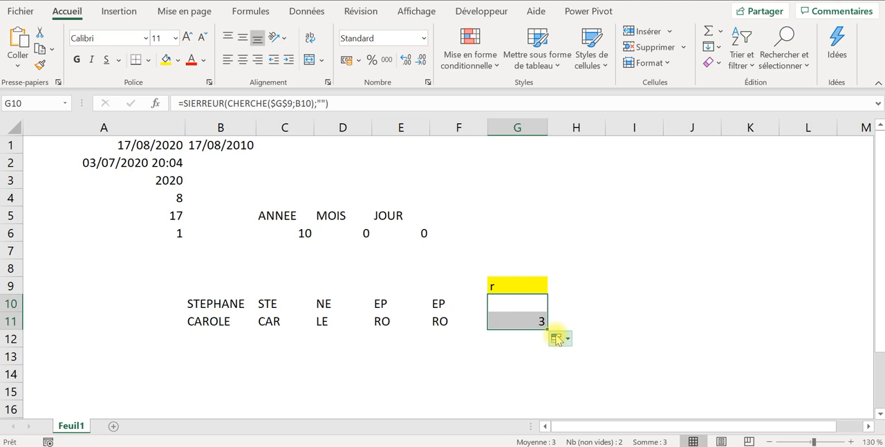
# - Replace the search character in the yellow cell G9 with S, and inspect the SIERREUR formula in G11
pyautogui.click(521, 287)
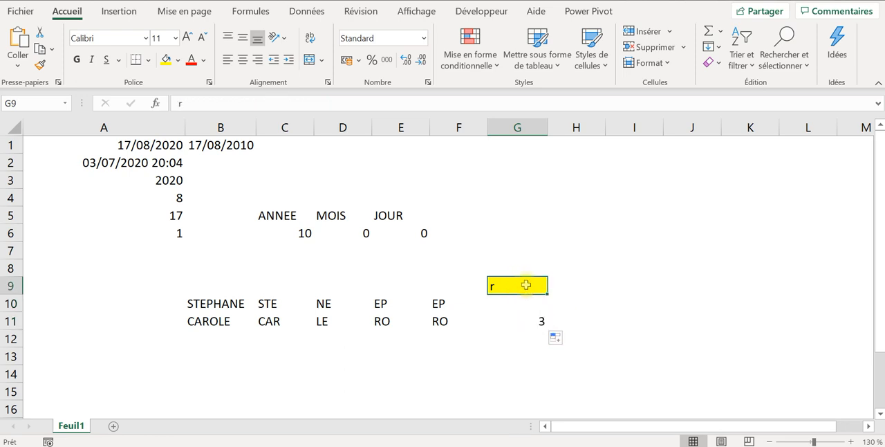
pyautogui.press('capslock')
pyautogui.write('S')
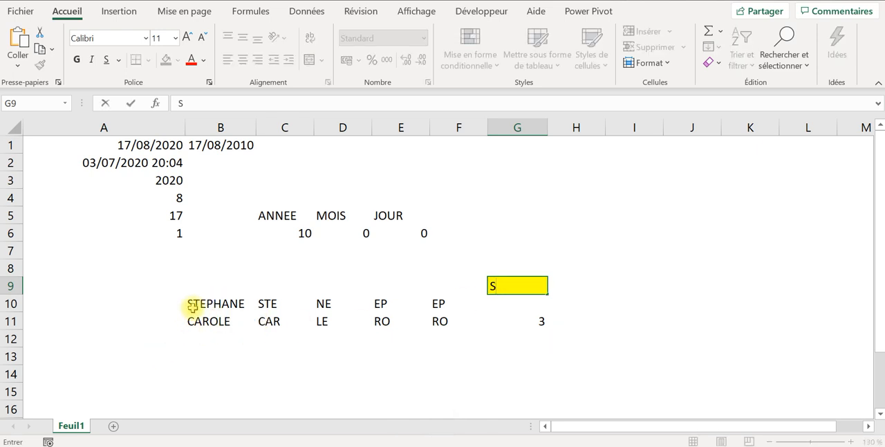
pyautogui.press('Return')
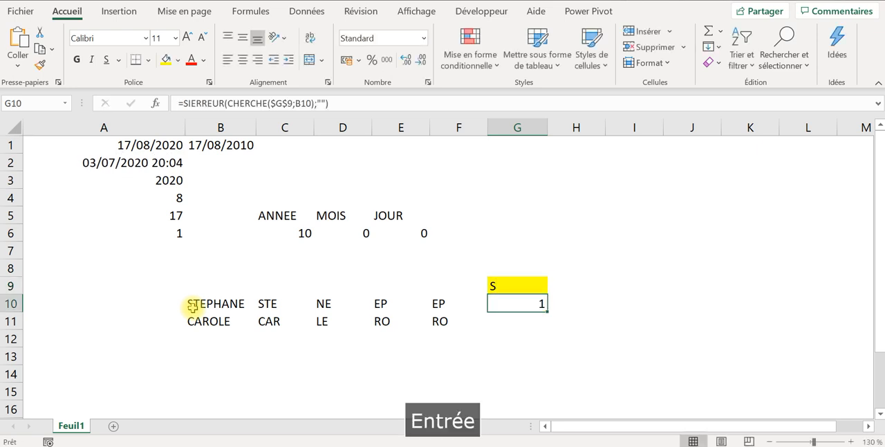
pyautogui.click(534, 324)
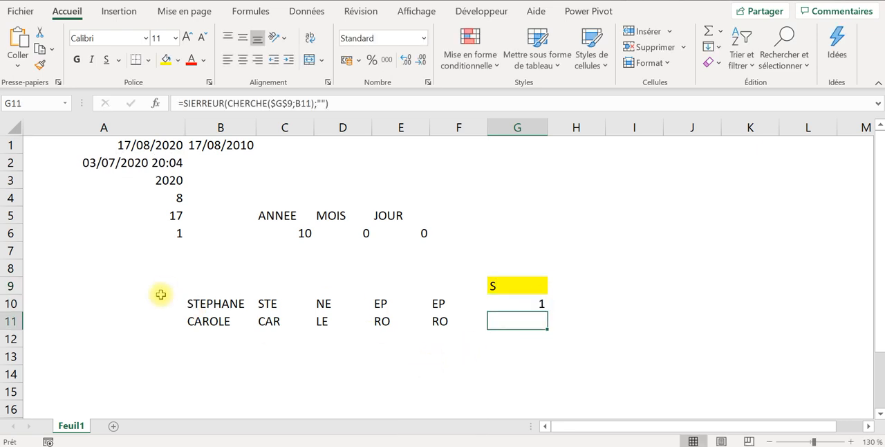
# - Replace the search text in the yellow cell G9 with the two-letter string ST
pyautogui.click(521, 278)
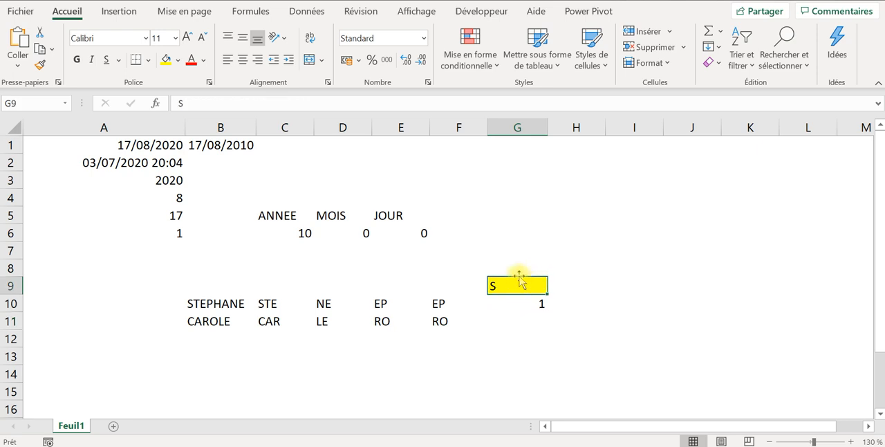
pyautogui.write('ST')
pyautogui.press('Return')
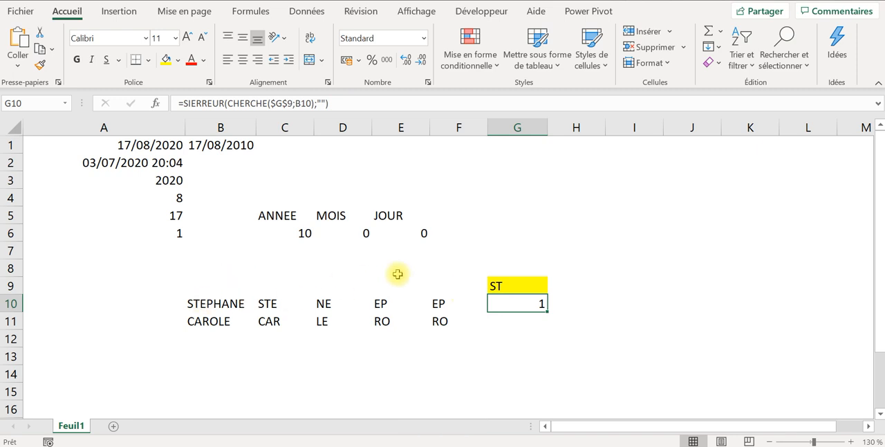
# - Set the search text in the yellow cell G9 to ANE, and check G11's formula against the name in B11
pyautogui.click(517, 284)
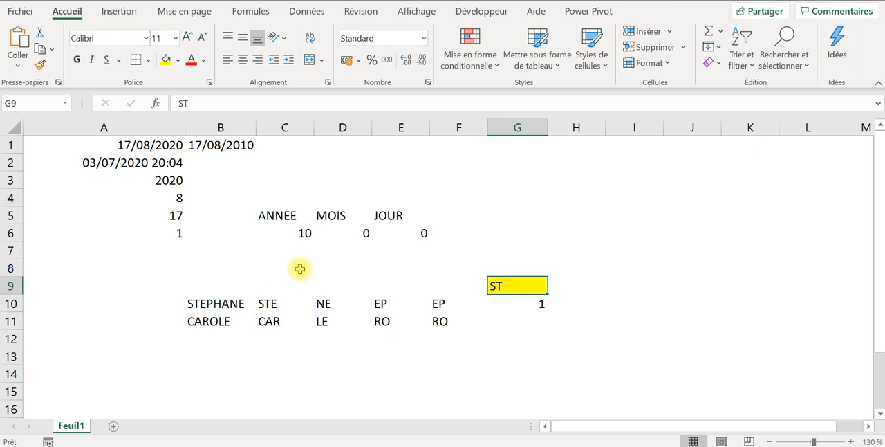
pyautogui.write('ANE')
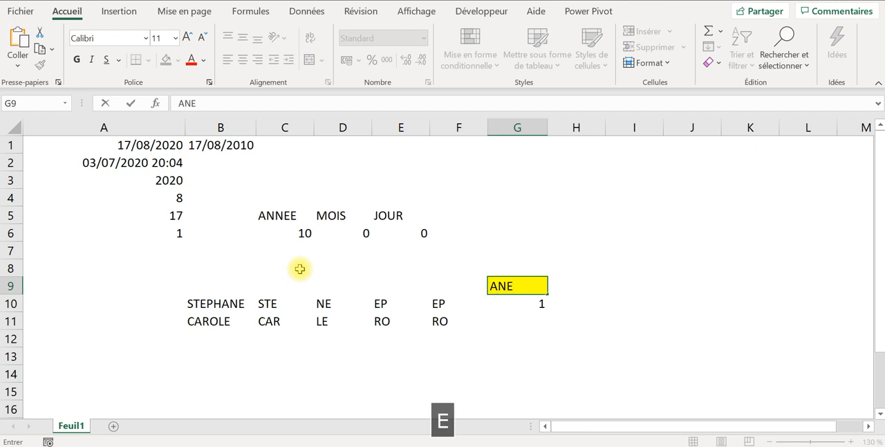
pyautogui.press('Return')
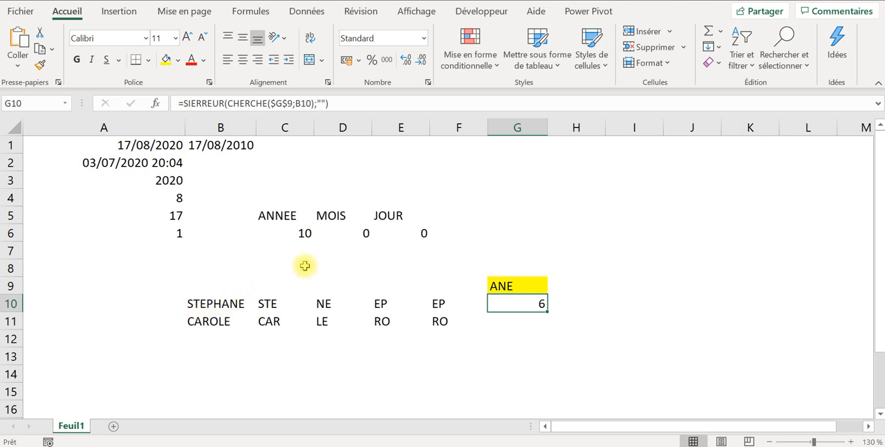
pyautogui.click(538, 320)
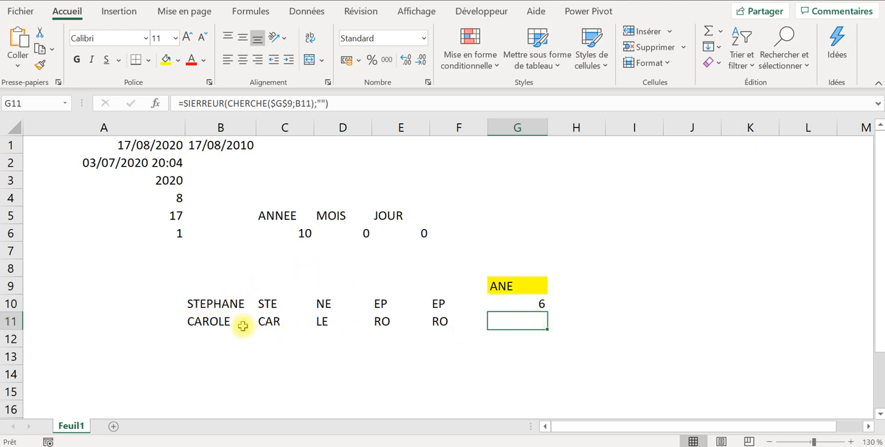
pyautogui.click(219, 322)
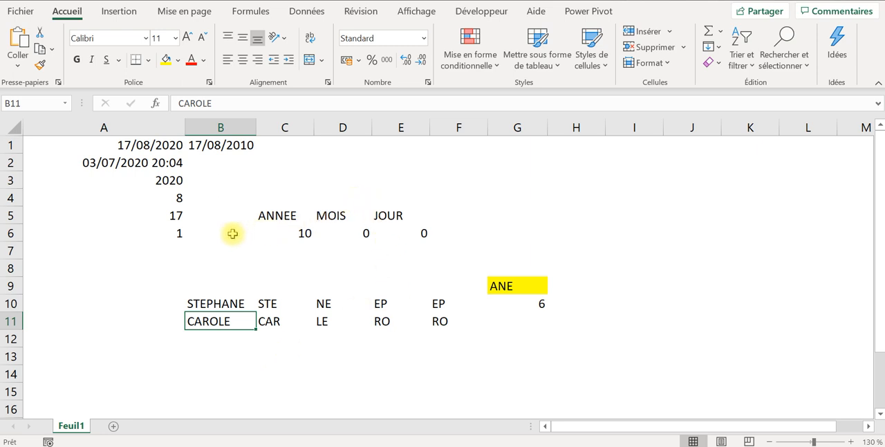
# - Remove the 45-day offset from the date formula in A1, leaving =AUJOURDHUI()
pyautogui.click(146, 145)
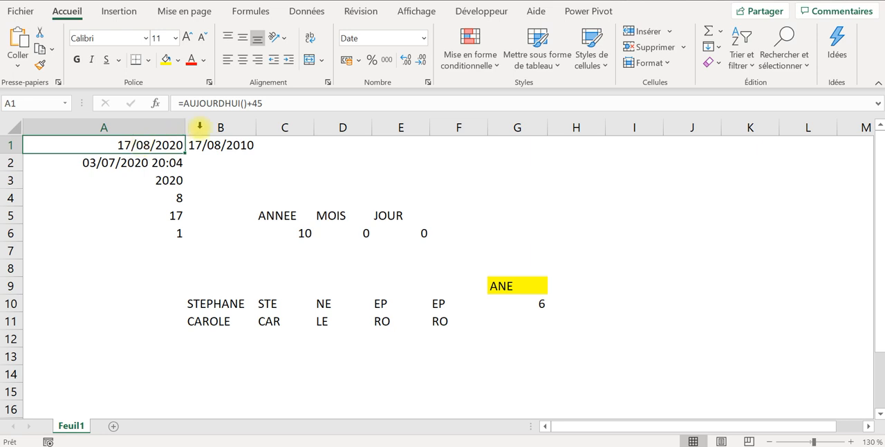
pyautogui.click(280, 105)
pyautogui.press('BackSpace')
pyautogui.press('BackSpace')
pyautogui.press('BackSpace')
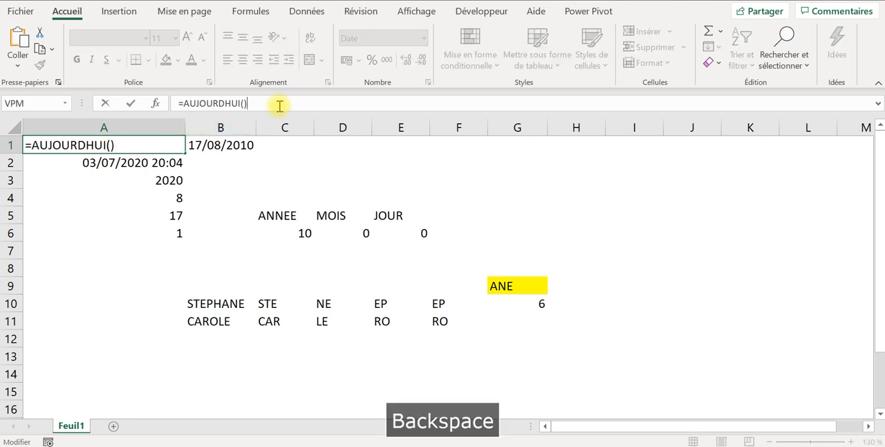
pyautogui.press('Return')
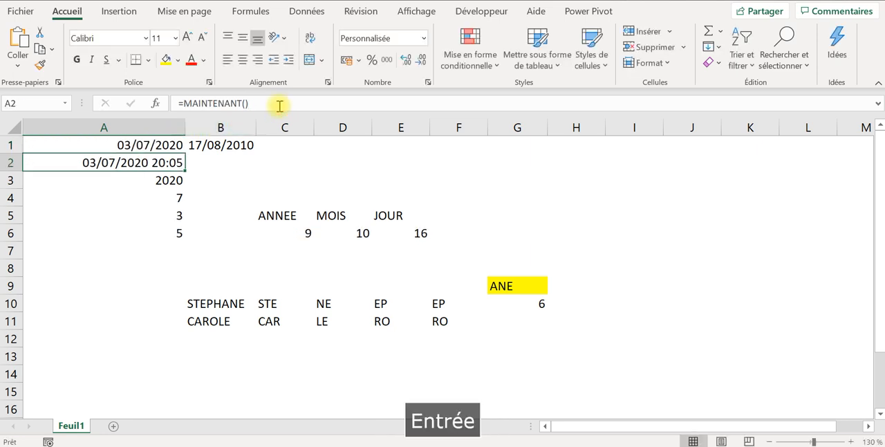
# - Shade the AUJOURDHUI and MAINTENANT cells A1 and A2 with a light grey theme fill
pyautogui.click(153, 146)
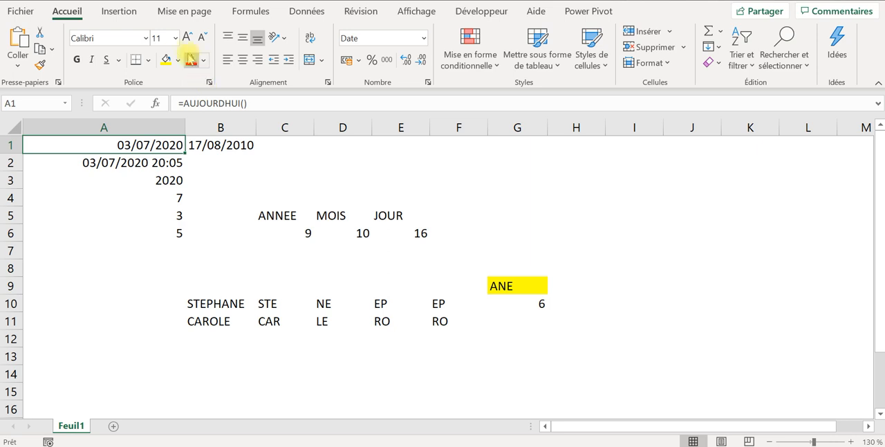
pyautogui.click(178, 60)
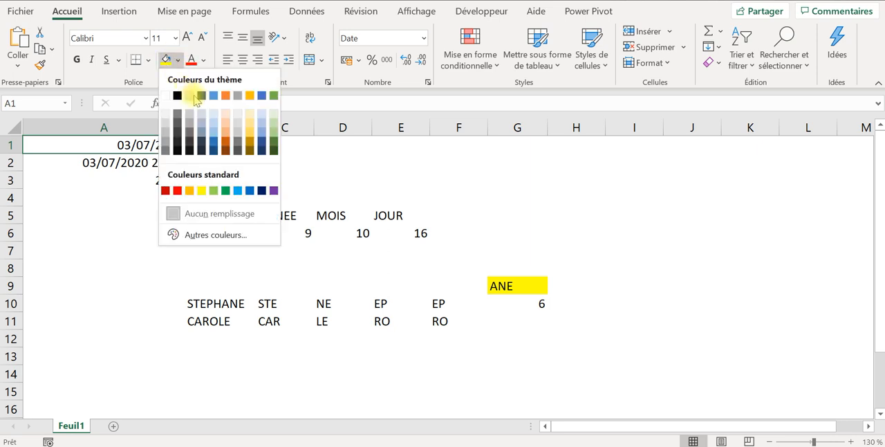
pyautogui.click(188, 117)
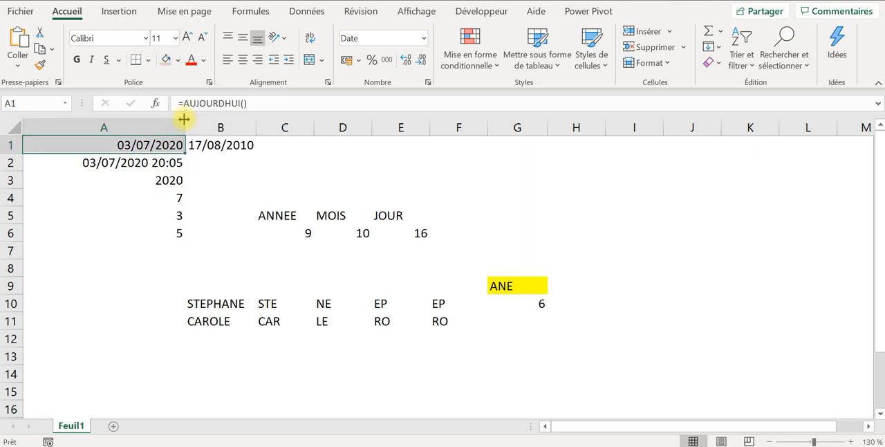
pyautogui.click(143, 164)
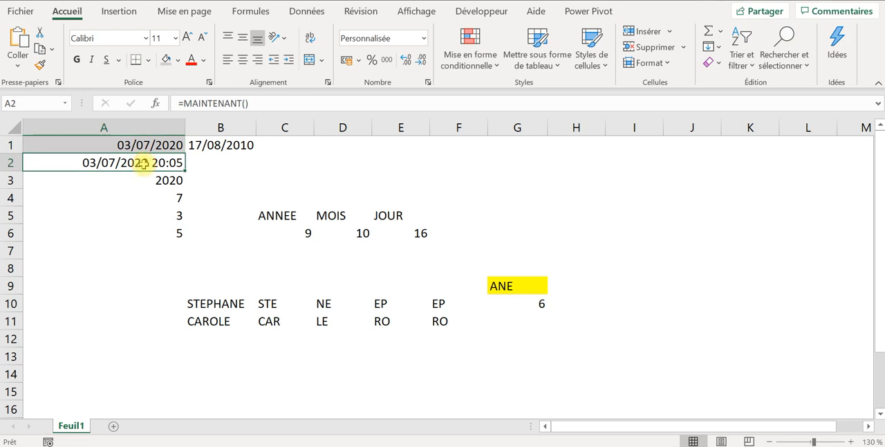
pyautogui.click(167, 61)
# - Apply the same light grey fill to the ANNEE and MOIS formula cells A3 and A4
pyautogui.click(160, 180)
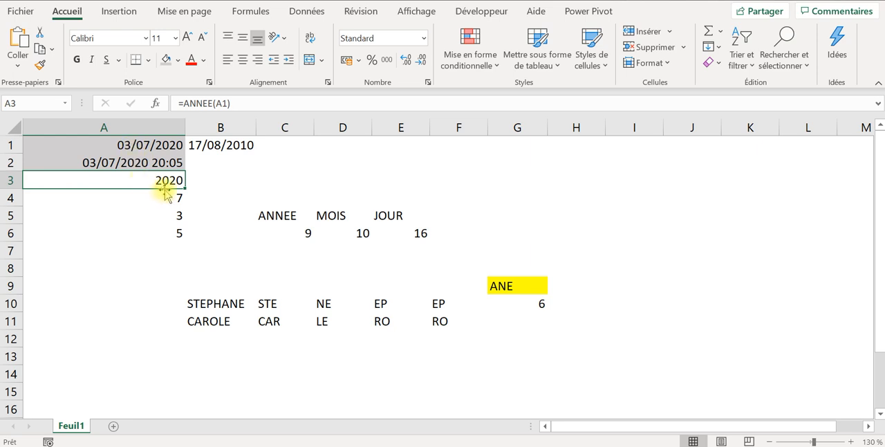
pyautogui.click(167, 60)
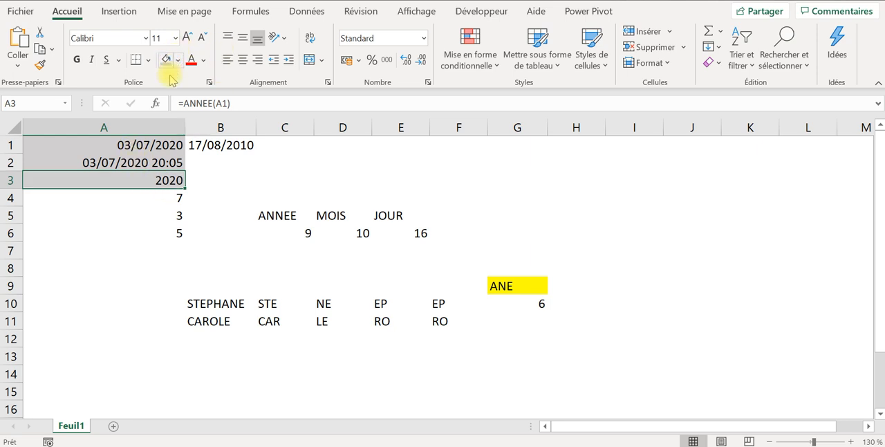
pyautogui.click(174, 197)
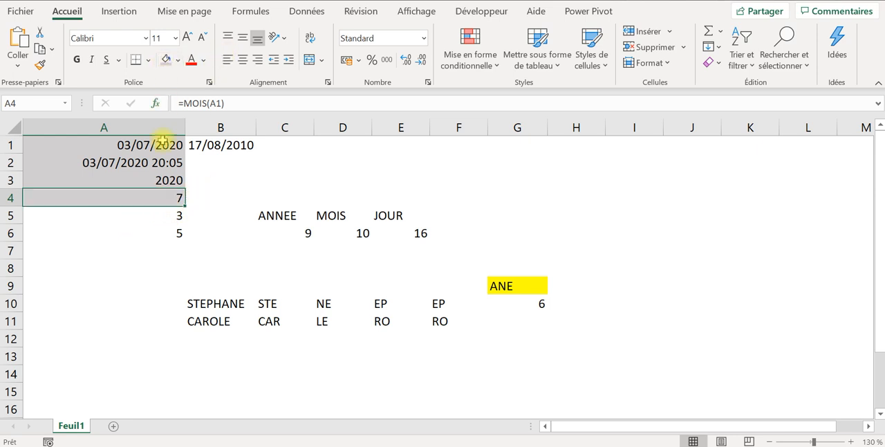
# - Apply the same light grey fill to the JOUR and JOURSEM formula cells A5 and A6, and select A1
pyautogui.click(148, 218)
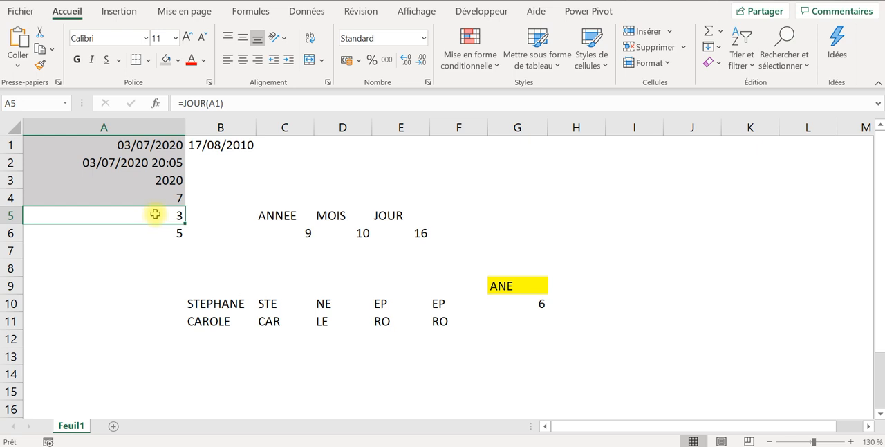
pyautogui.click(142, 145)
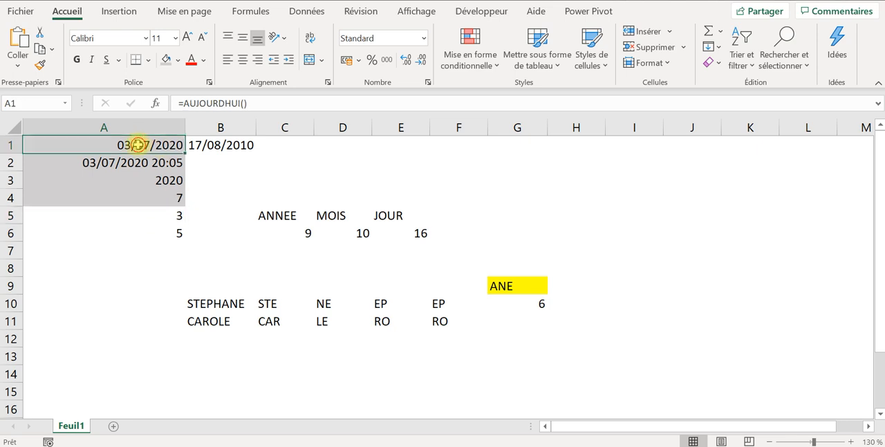
pyautogui.click(168, 218)
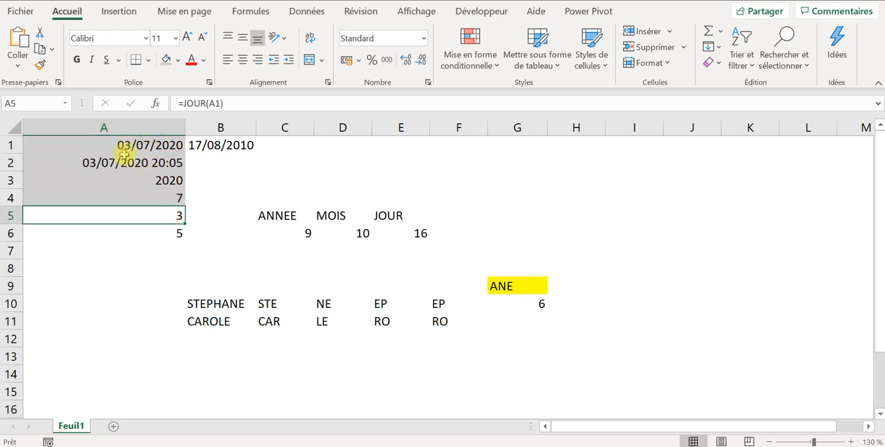
pyautogui.click(166, 59)
pyautogui.click(153, 229)
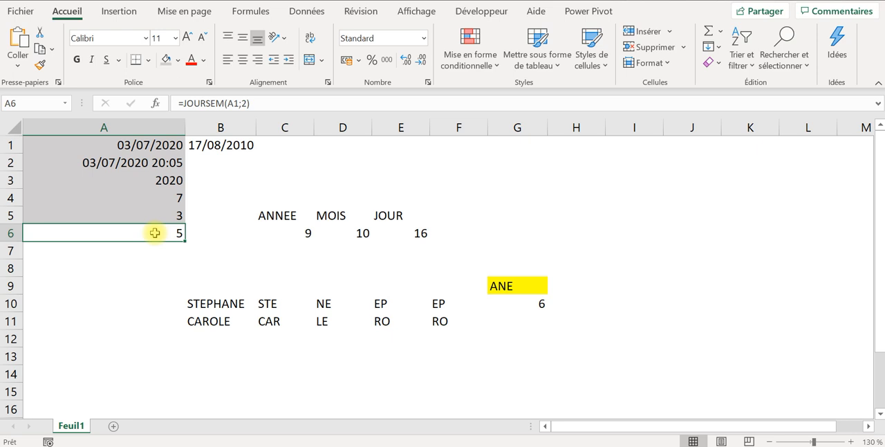
pyautogui.click(165, 59)
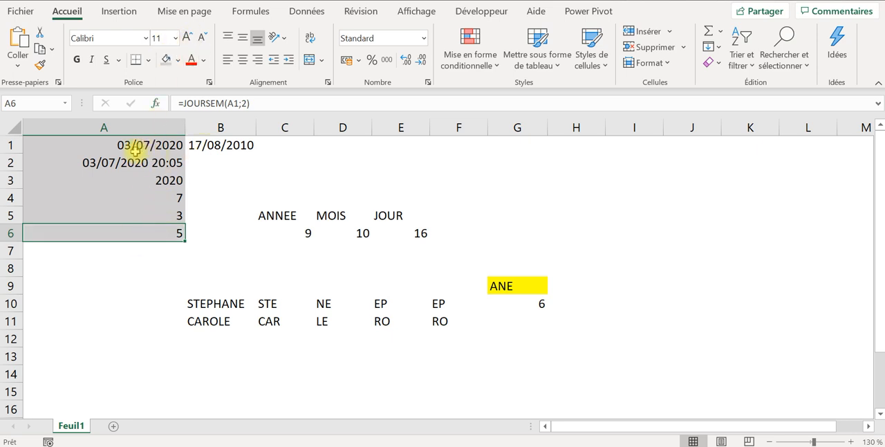
pyautogui.click(136, 145)
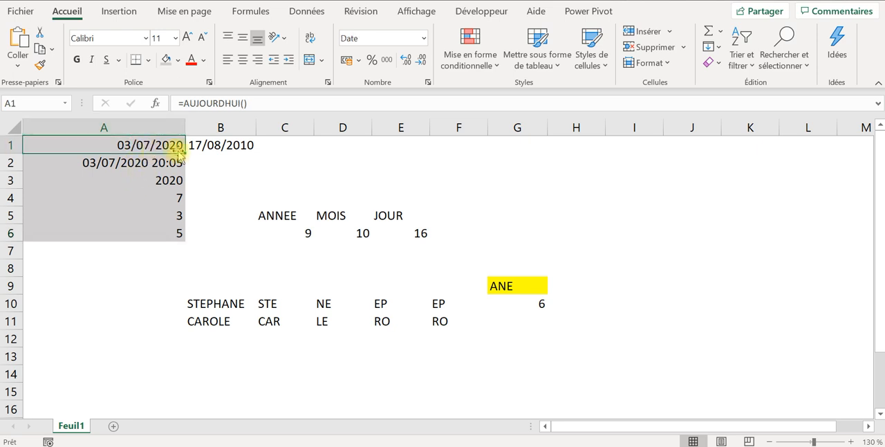
# - Check the JOURSEM weekday formula in A6 against today's date in the system calendar, and close the calendar
pyautogui.click(175, 232)
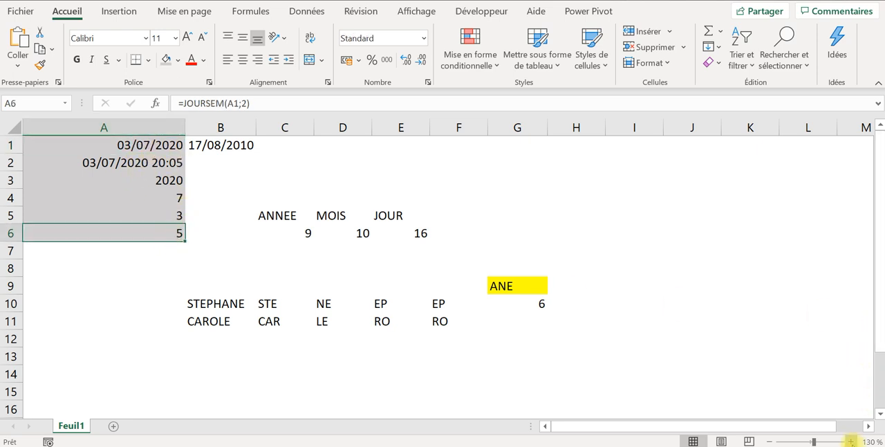
pyautogui.click(836, 445)
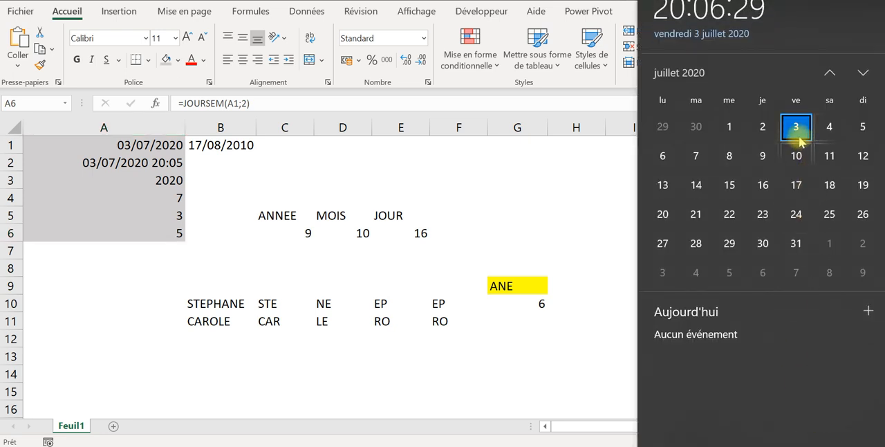
pyautogui.click(134, 280)
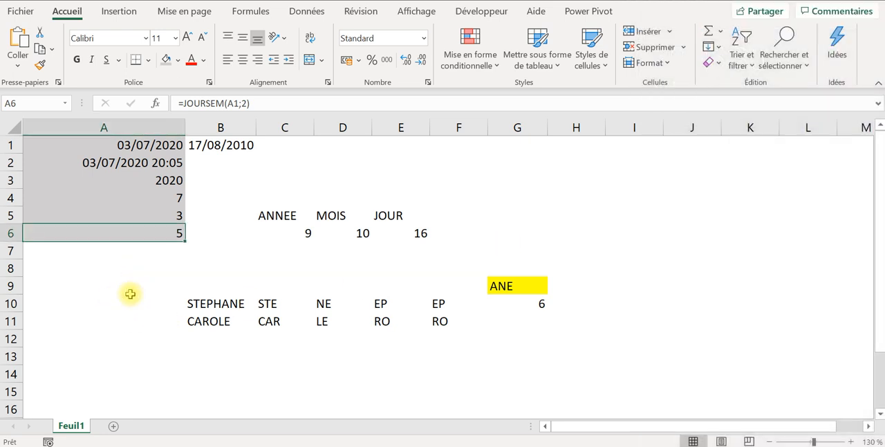
pyautogui.click(130, 287)
# - Examine the DATEDIF formulas under ANNEE, MOIS and JOUR in C6:E6, including their "y", "ym" and "md" arguments
pyautogui.click(284, 218)
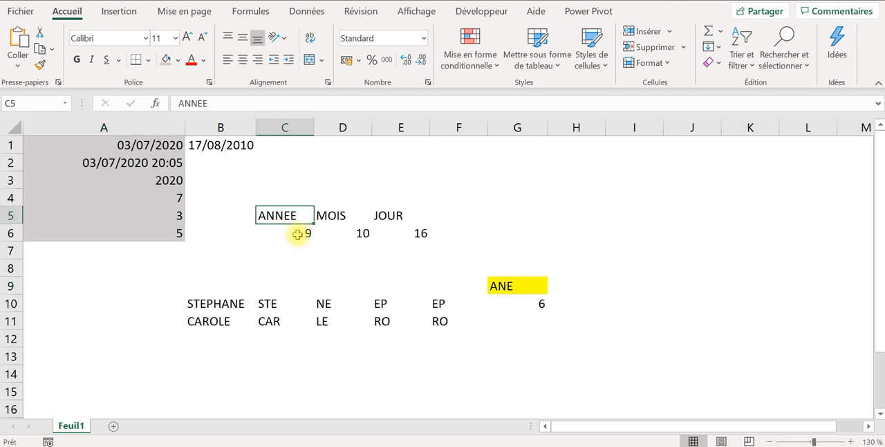
pyautogui.click(297, 234)
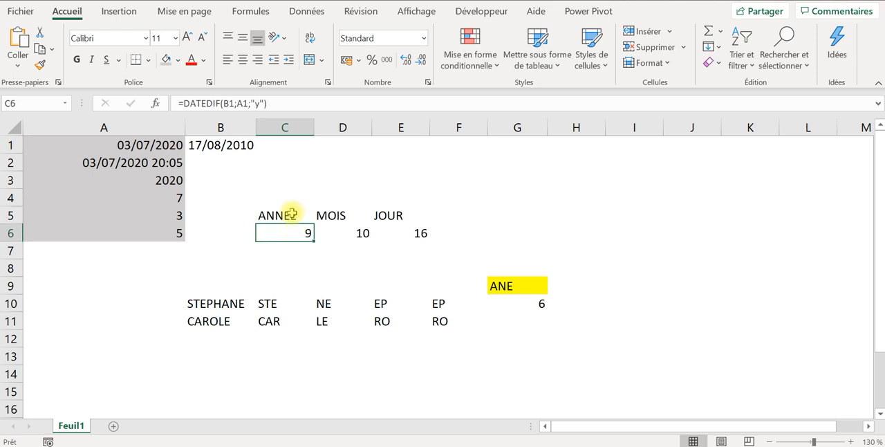
pyautogui.click(287, 103)
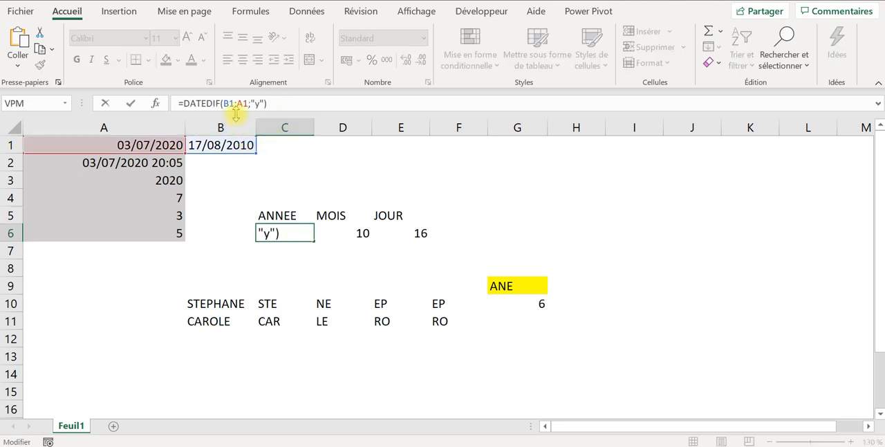
pyautogui.press('Tab')
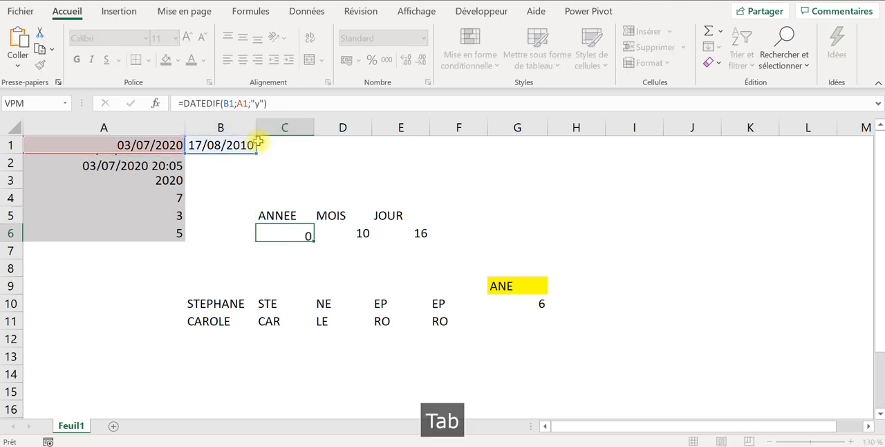
pyautogui.click(281, 104)
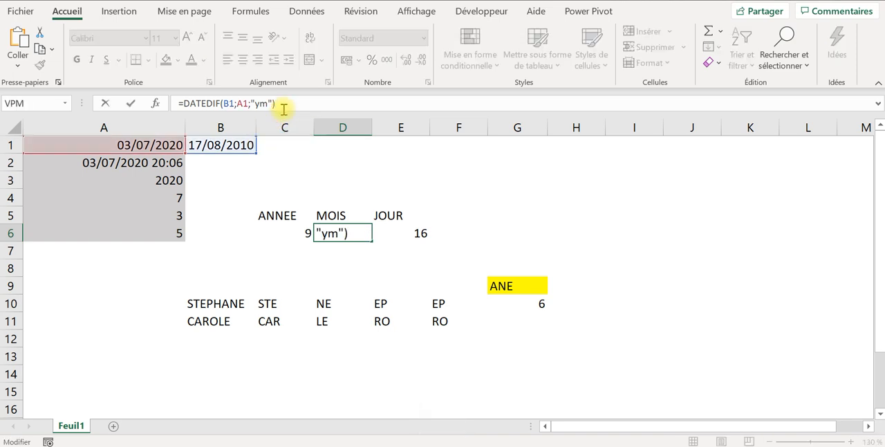
pyautogui.press('Tab')
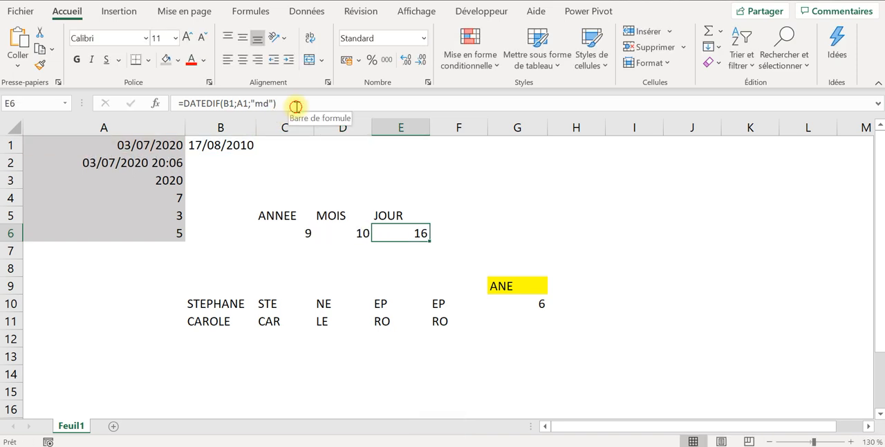
pyautogui.click(296, 105)
pyautogui.press('Tab')
pyautogui.moveTo(290, 233); pyautogui.dragTo(401, 234)
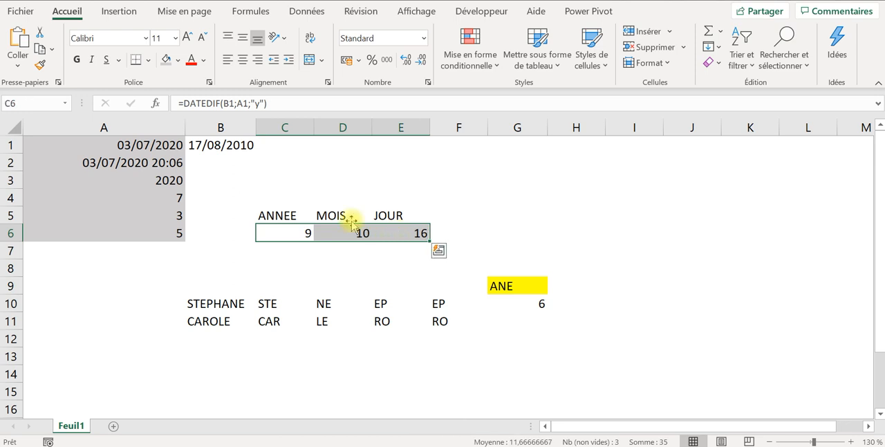
# - Compare the source dates in A1 and B1 with the year, month and day differences in row 6
pyautogui.click(152, 145)
pyautogui.click(221, 143)
pyautogui.click(116, 143)
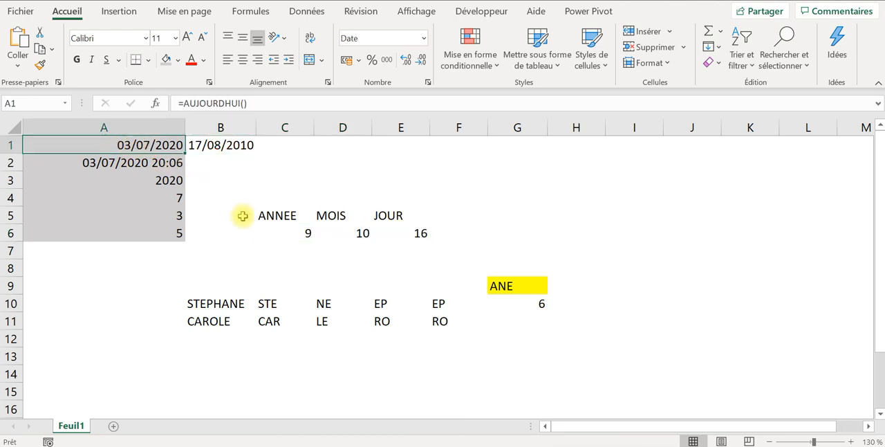
pyautogui.click(299, 236)
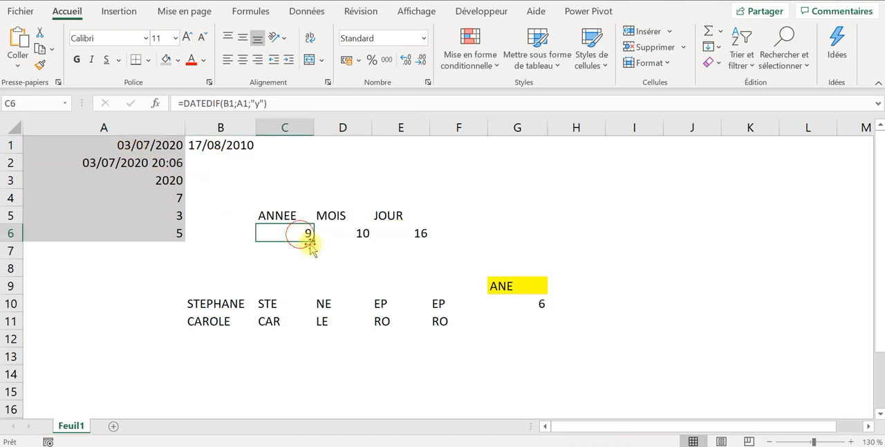
pyautogui.click(357, 239)
pyautogui.click(436, 233)
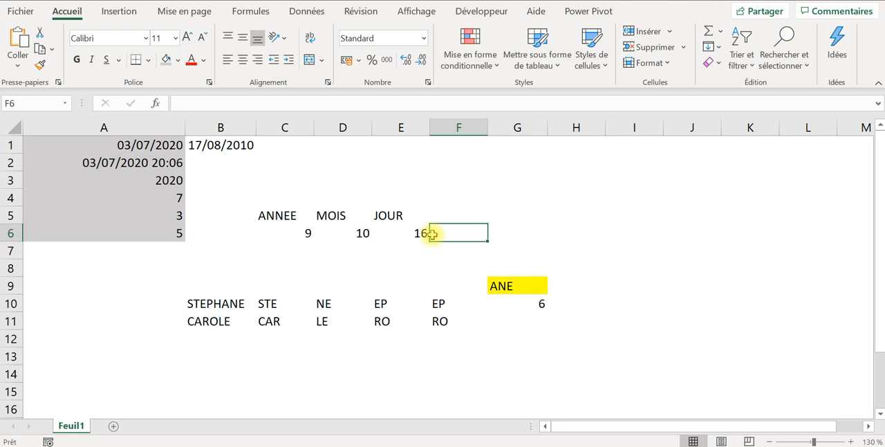
# - Review the GAUCHE, DROITE, nested DROITE(GAUCHE) and STXT formulas in C10:F10 that extract letters from B10
pyautogui.click(240, 301)
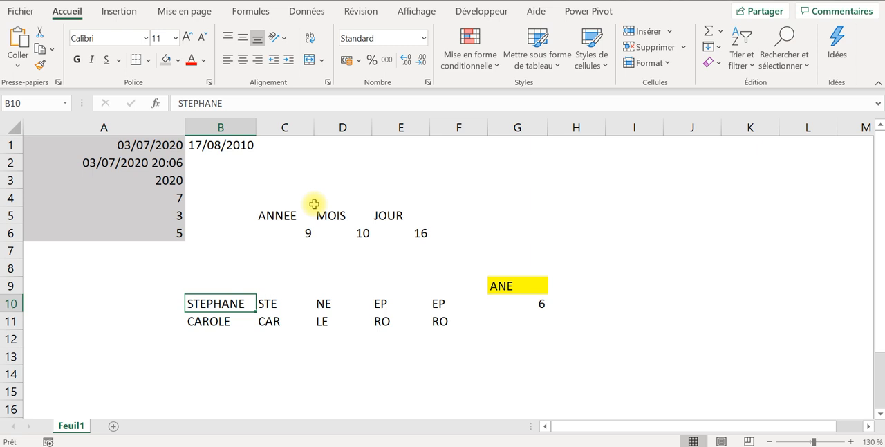
pyautogui.click(276, 303)
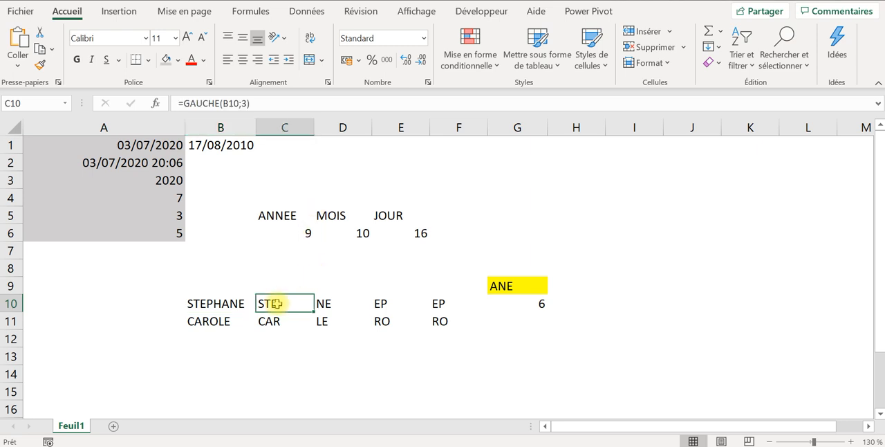
pyautogui.click(271, 321)
pyautogui.click(276, 304)
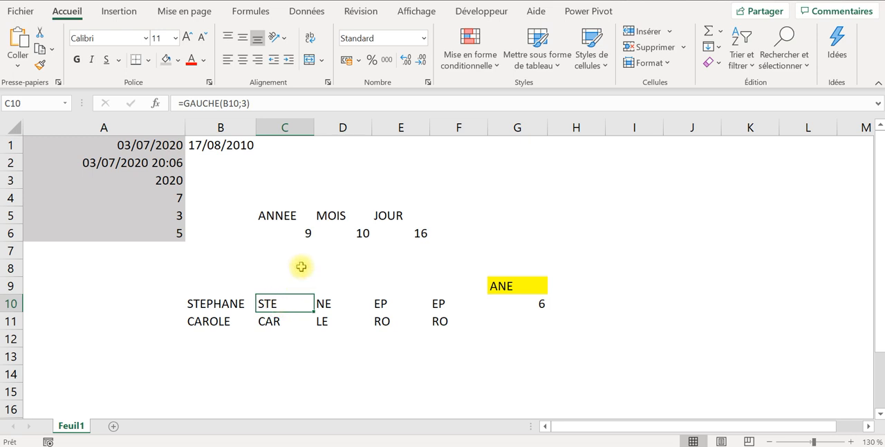
pyautogui.click(328, 299)
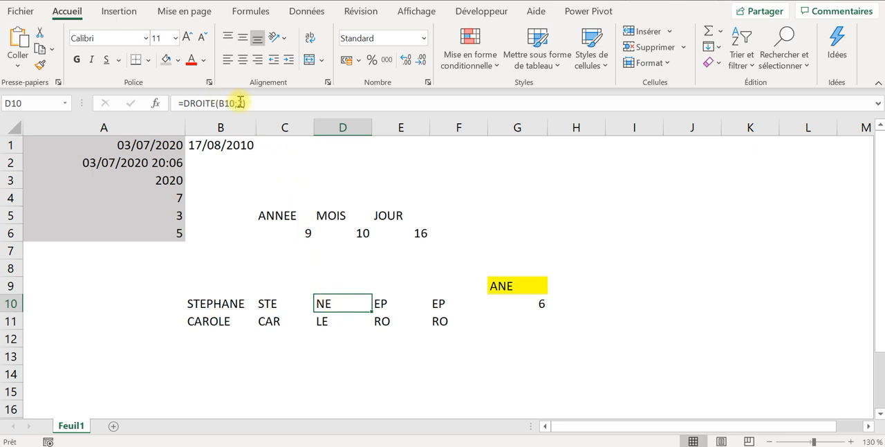
pyautogui.click(381, 304)
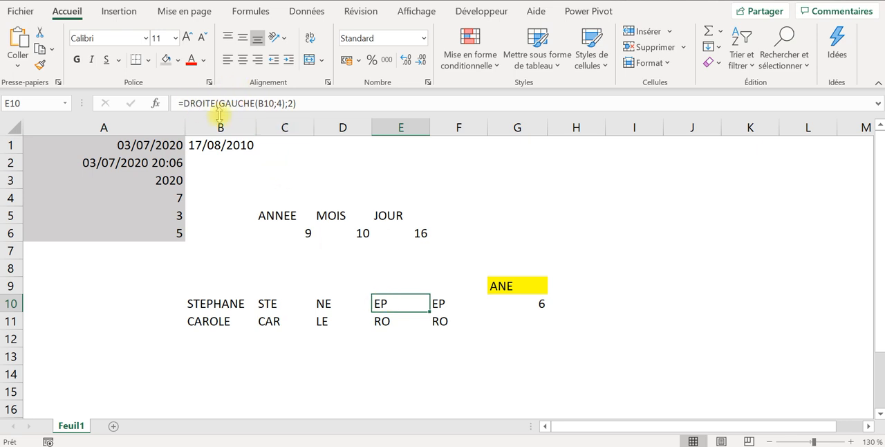
pyautogui.click(438, 303)
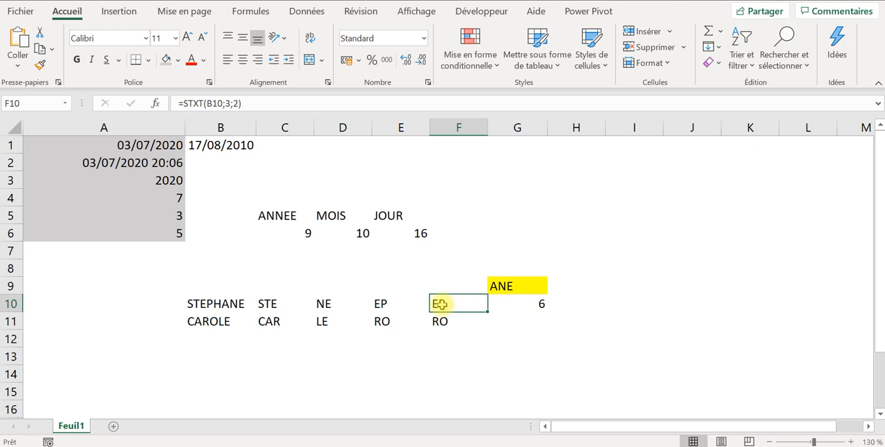
# - Review the SIERREUR(CHERCHE) formulas in G10:G11 against the search text in G9 and the source names in B10:B11
pyautogui.click(524, 303)
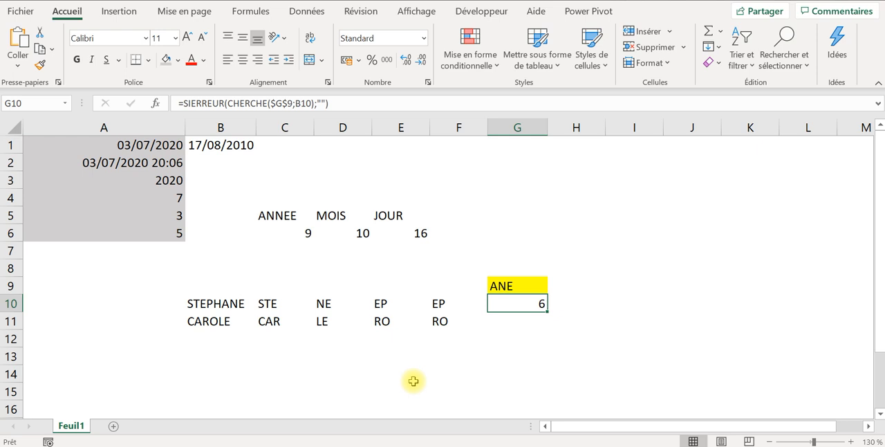
pyautogui.moveTo(215, 304); pyautogui.dragTo(221, 320)
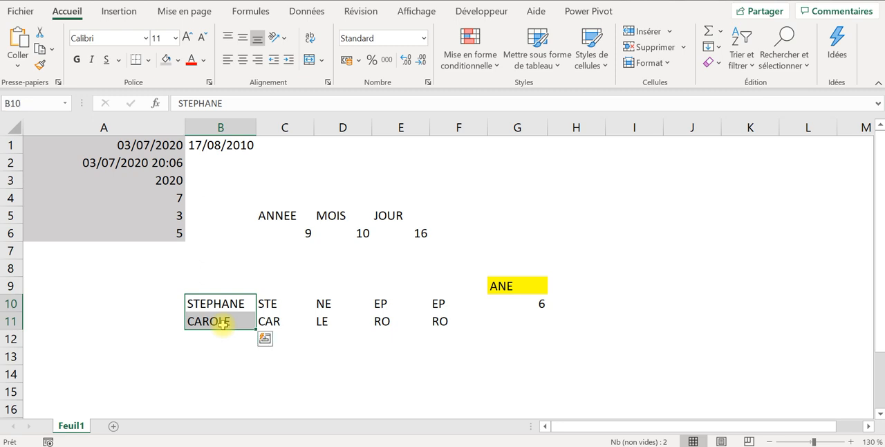
pyautogui.click(535, 302)
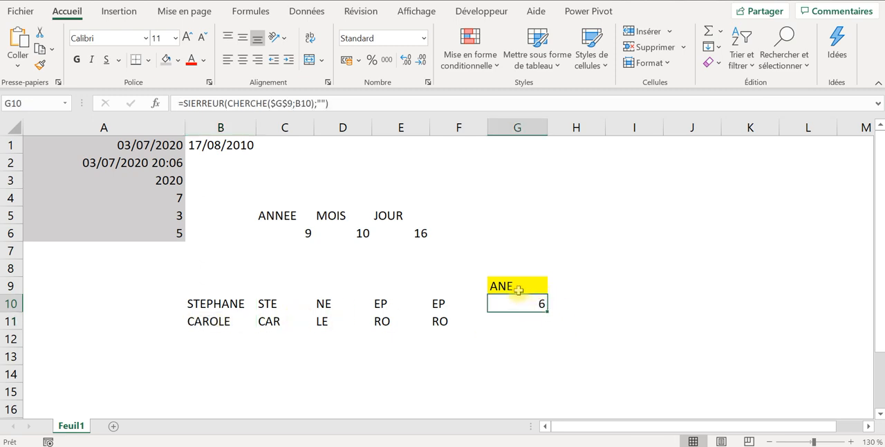
pyautogui.click(517, 287)
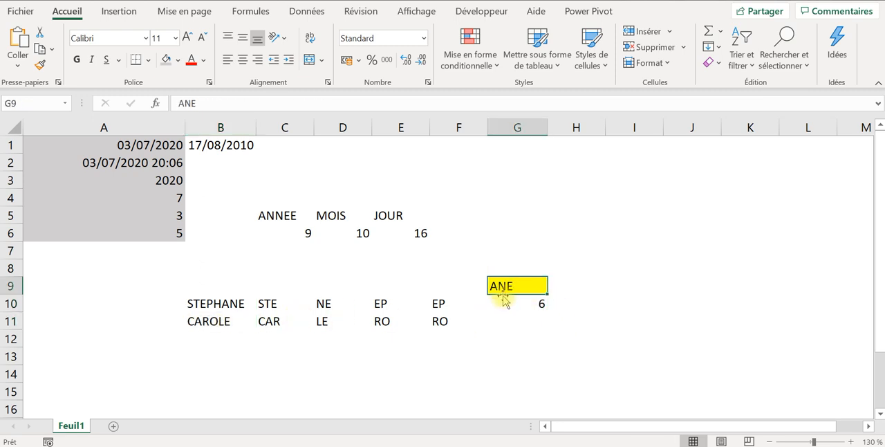
pyautogui.click(520, 303)
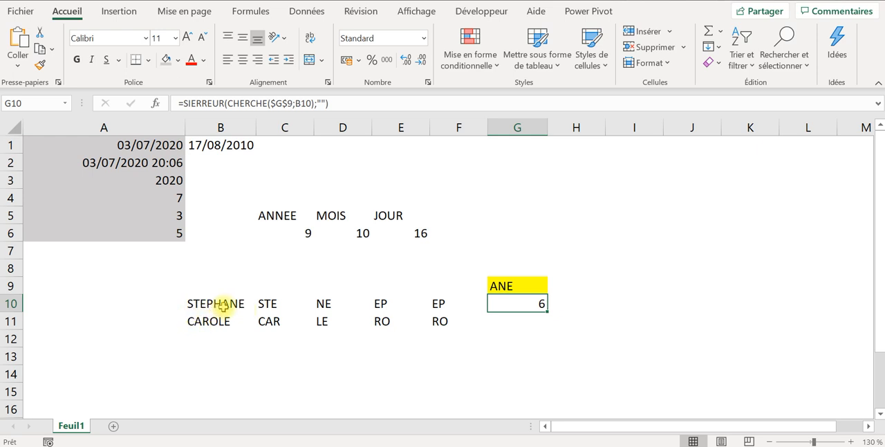
pyautogui.click(518, 323)
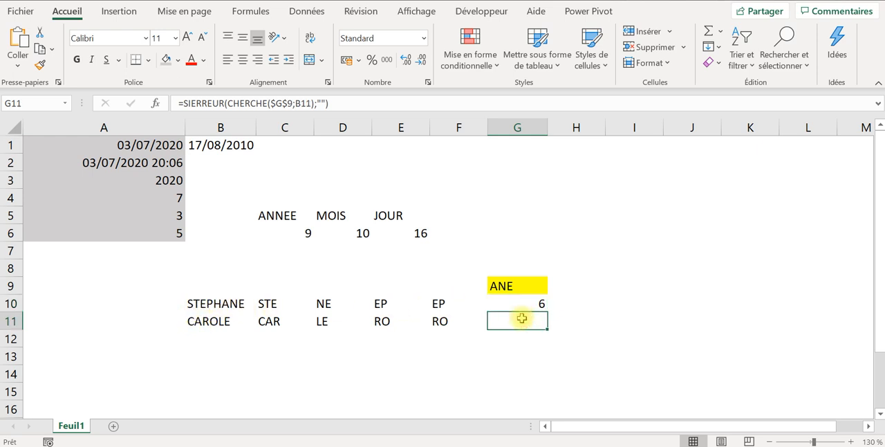
# - Change the search text in G9 to LE and check the CHERCHE result for the second name in G11
pyautogui.click(519, 281)
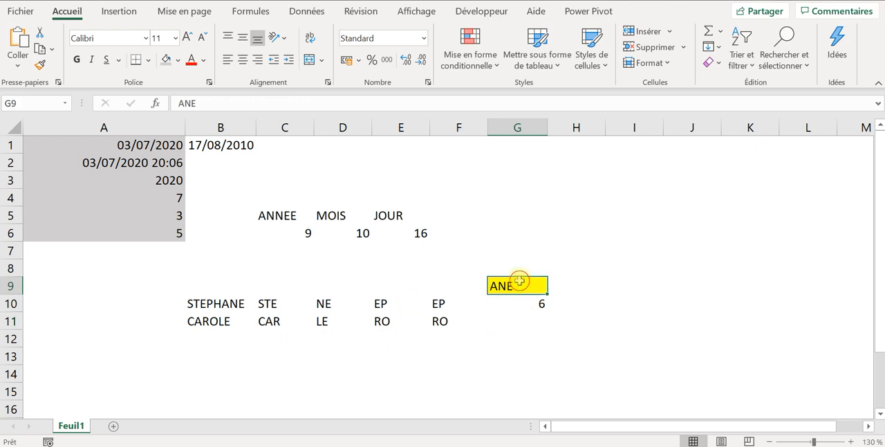
pyautogui.write('LE')
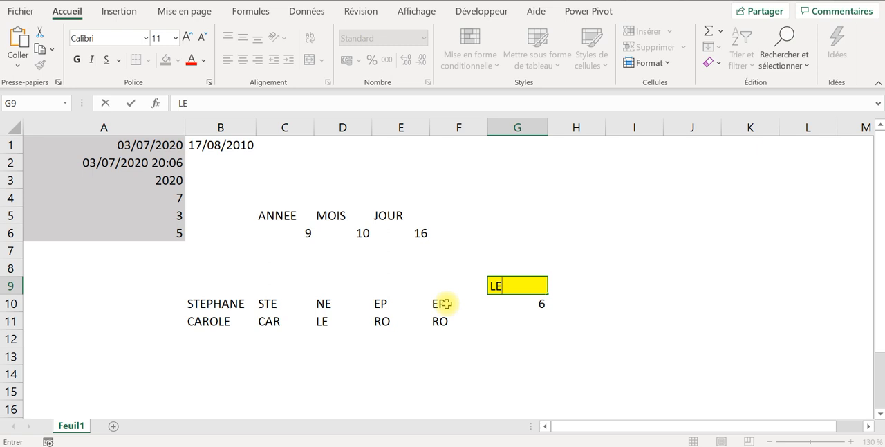
pyautogui.press('Return')
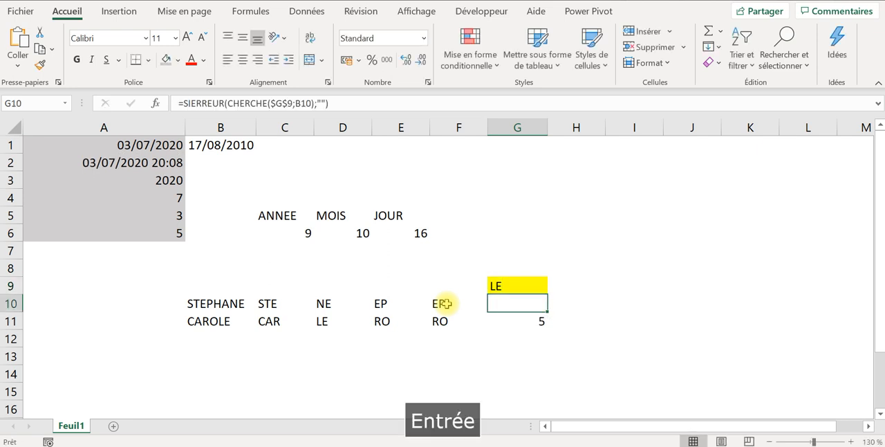
pyautogui.click(531, 329)
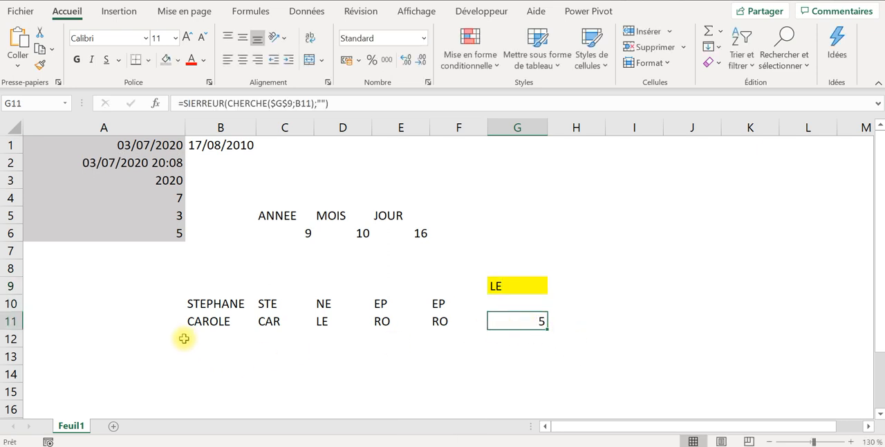